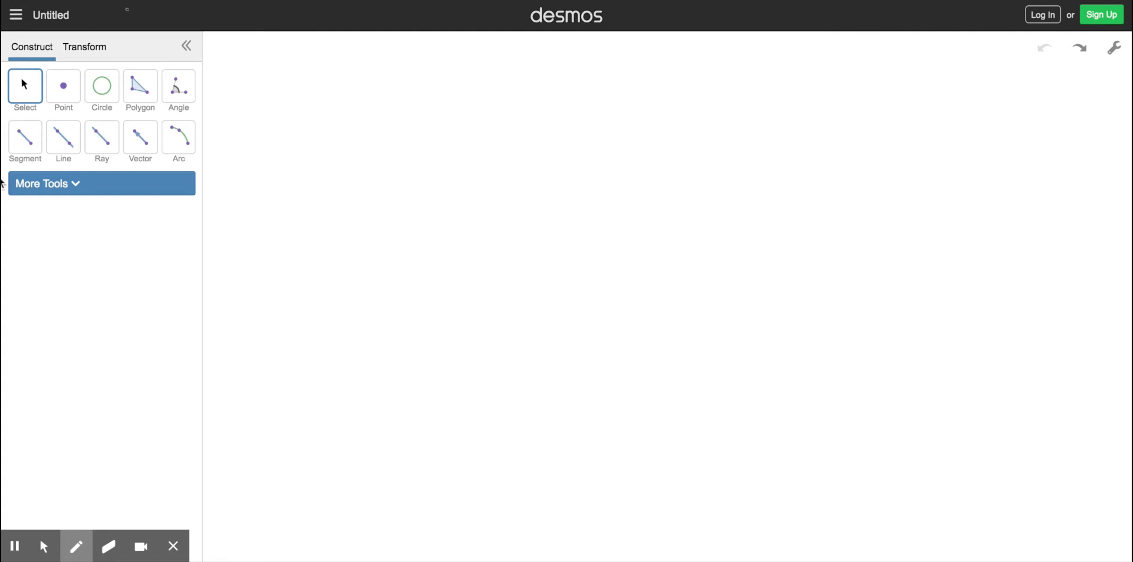
# Handwrite the title "perpendicular bisector" in green pen across the upper part of the blank canvas
pyautogui.click(81, 557)
pyautogui.moveTo(239, 76)
pyautogui.mouseDown()
pyautogui.moveTo(238, 107)
pyautogui.moveTo(246, 71)
pyautogui.moveTo(274, 77)
pyautogui.moveTo(317, 115)
pyautogui.moveTo(313, 96)
pyautogui.moveTo(467, 101)
pyautogui.moveTo(492, 77)
pyautogui.moveTo(521, 100)
pyautogui.mouseUp()
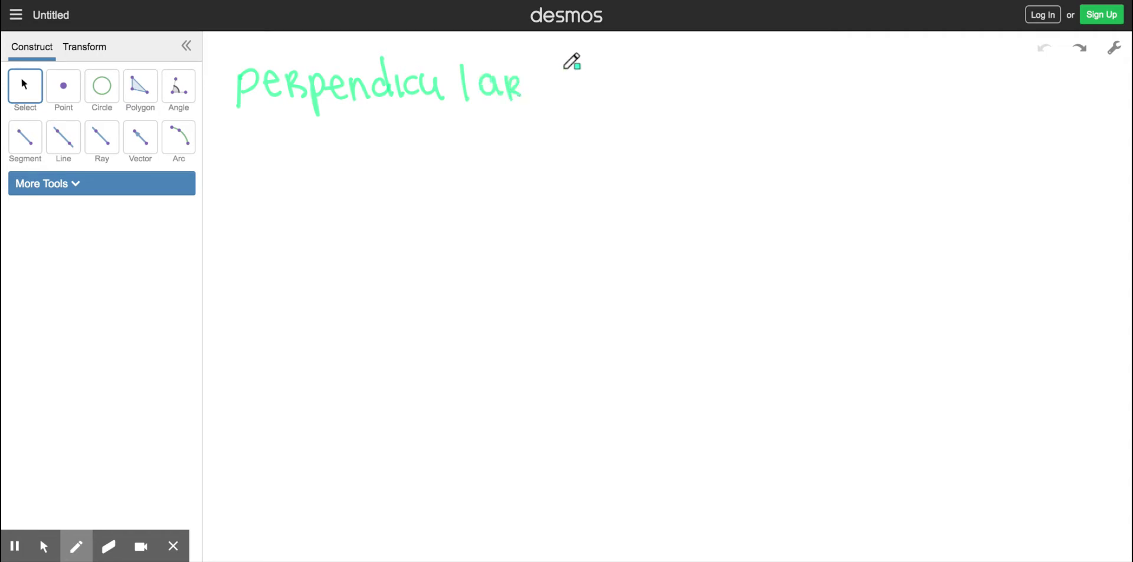
pyautogui.moveTo(563, 65)
pyautogui.mouseDown()
pyautogui.moveTo(571, 98)
pyautogui.moveTo(600, 98)
pyautogui.mouseUp()
pyautogui.moveTo(610, 88); pyautogui.dragTo(640, 97)
pyautogui.moveTo(650, 66)
pyautogui.mouseDown()
pyautogui.moveTo(655, 96)
pyautogui.moveTo(681, 94)
pyautogui.mouseUp()
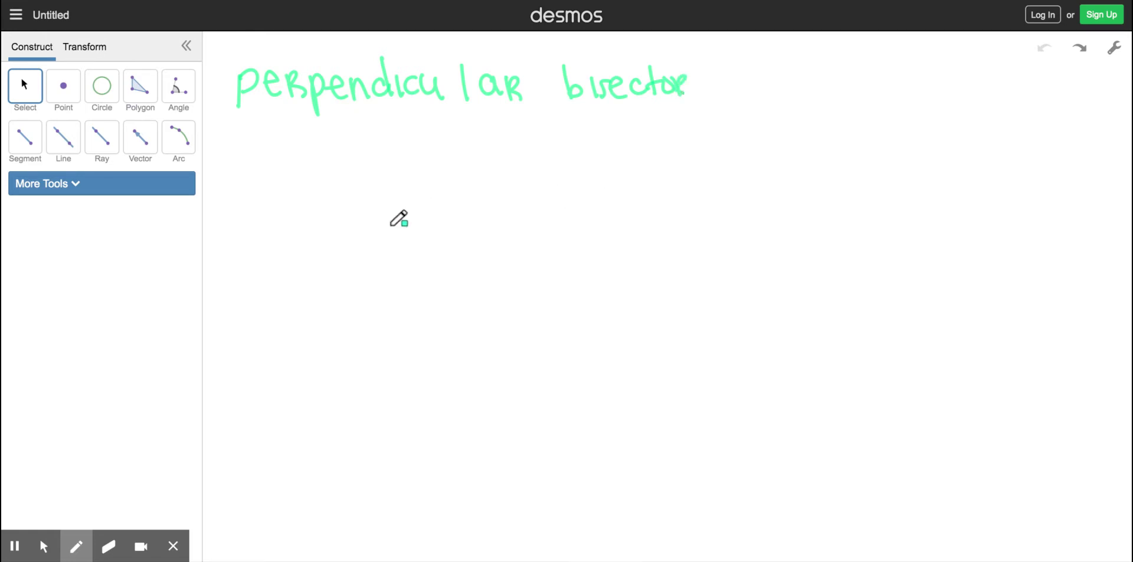
# Change the pen colour to magenta and write the perpendicular symbol and "90°" beneath the word "perpendicular"
pyautogui.click(83, 533)
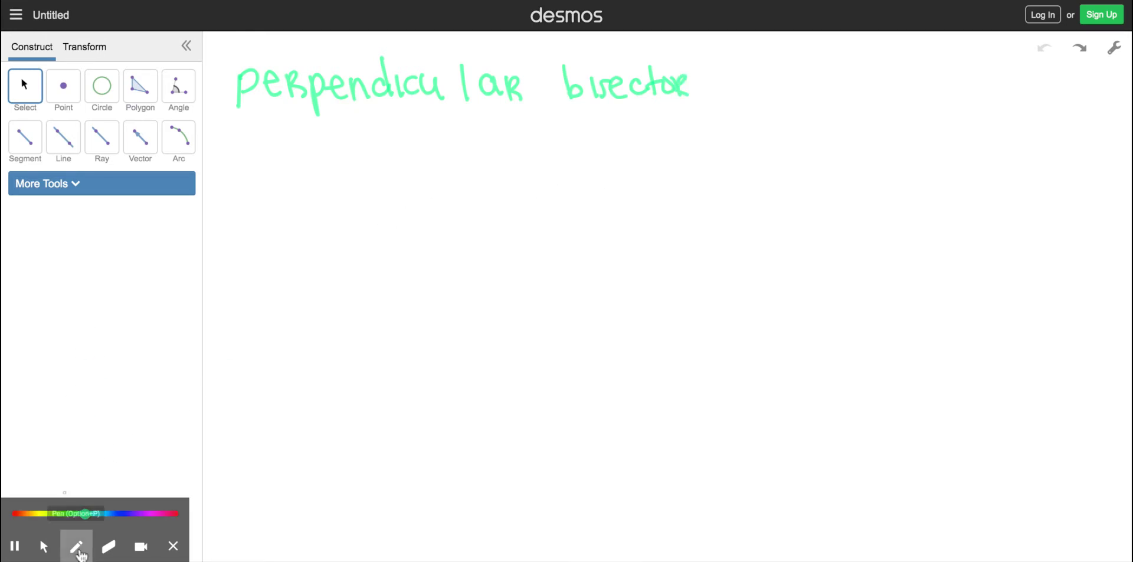
pyautogui.moveTo(159, 515); pyautogui.dragTo(150, 513)
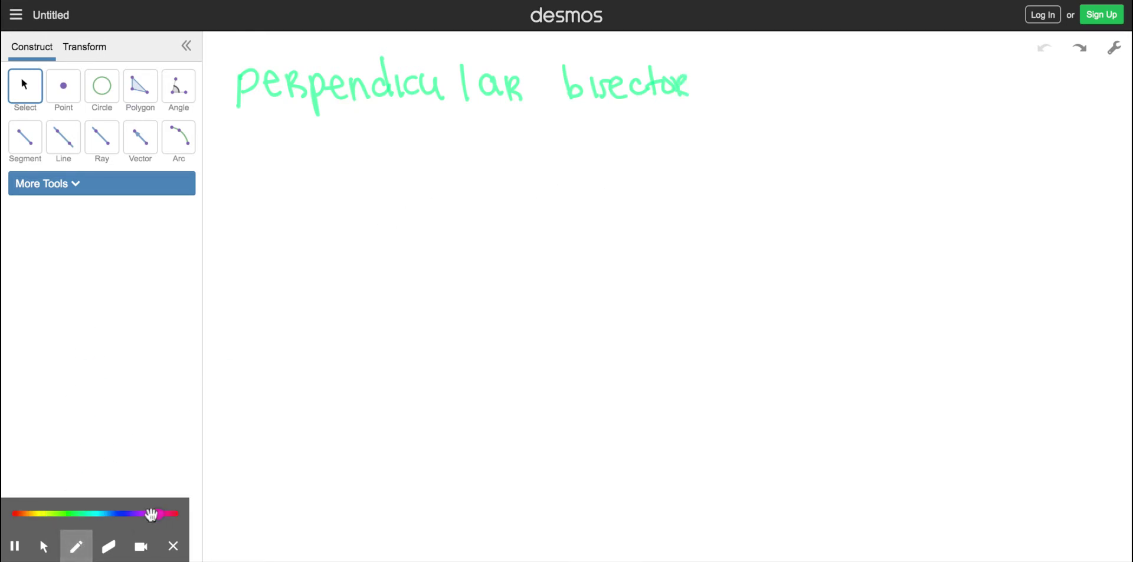
pyautogui.moveTo(381, 117)
pyautogui.mouseDown()
pyautogui.moveTo(383, 143)
pyautogui.moveTo(393, 143)
pyautogui.mouseUp()
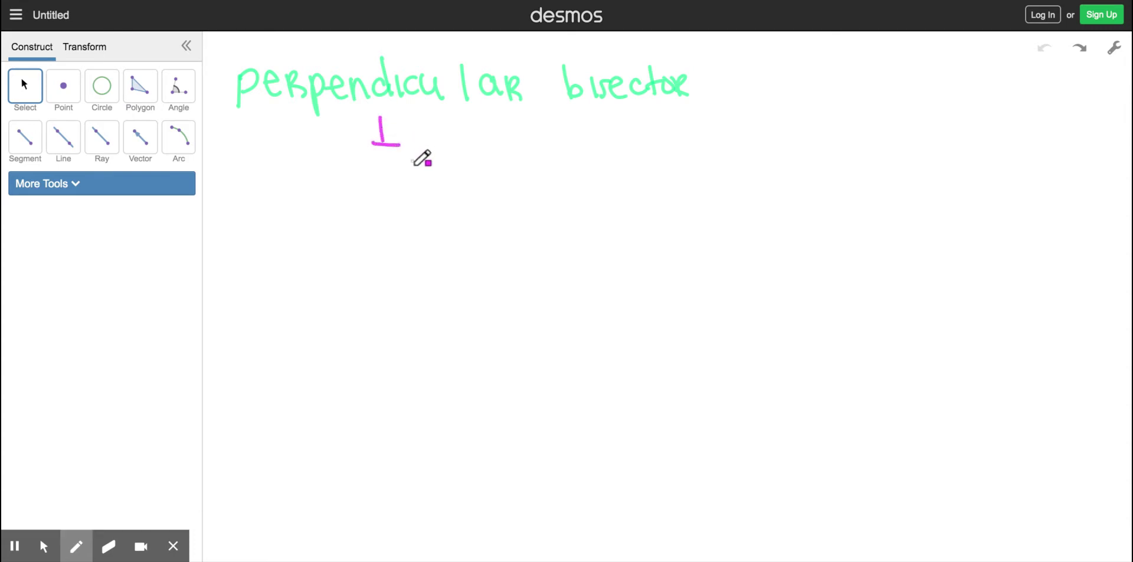
pyautogui.click(418, 142)
pyautogui.moveTo(378, 166); pyautogui.dragTo(378, 184)
pyautogui.moveTo(396, 167)
pyautogui.mouseDown()
pyautogui.moveTo(388, 174)
pyautogui.moveTo(403, 166)
pyautogui.mouseUp()
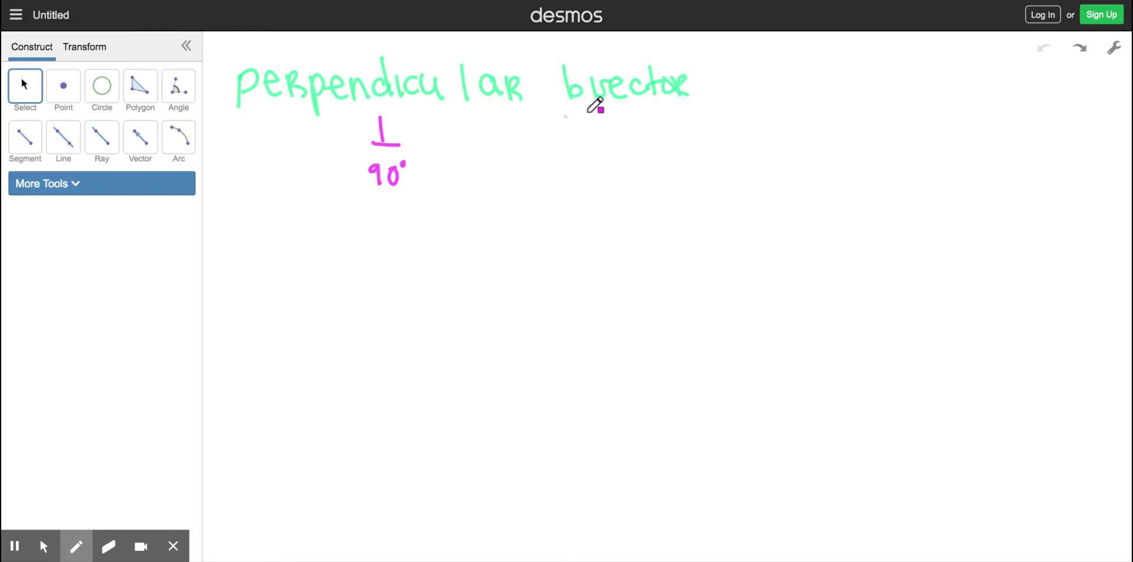
# Underline the word "bisector" in magenta and write "cut in 1/2" beneath it
pyautogui.moveTo(566, 109); pyautogui.dragTo(685, 114)
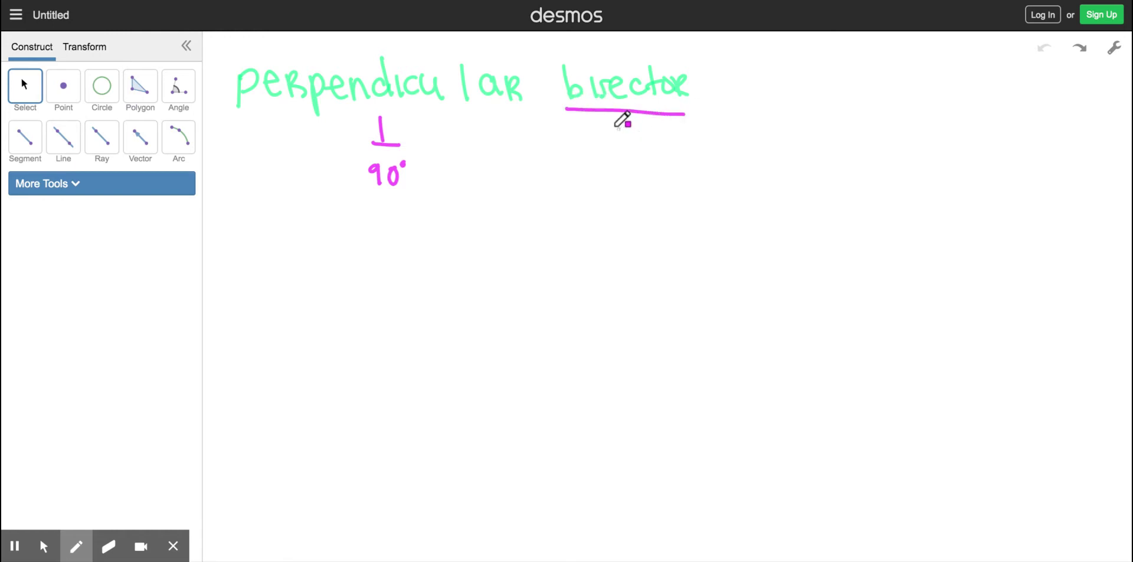
pyautogui.moveTo(617, 125)
pyautogui.mouseDown()
pyautogui.moveTo(615, 142)
pyautogui.moveTo(656, 147)
pyautogui.moveTo(662, 125)
pyautogui.mouseUp()
pyautogui.click(646, 121)
pyautogui.moveTo(683, 131)
pyautogui.mouseDown()
pyautogui.moveTo(684, 143)
pyautogui.moveTo(705, 143)
pyautogui.moveTo(727, 120)
pyautogui.mouseUp()
pyautogui.click(747, 130)
pyautogui.moveTo(739, 117)
pyautogui.mouseDown()
pyautogui.moveTo(736, 141)
pyautogui.moveTo(759, 143)
pyautogui.mouseUp()
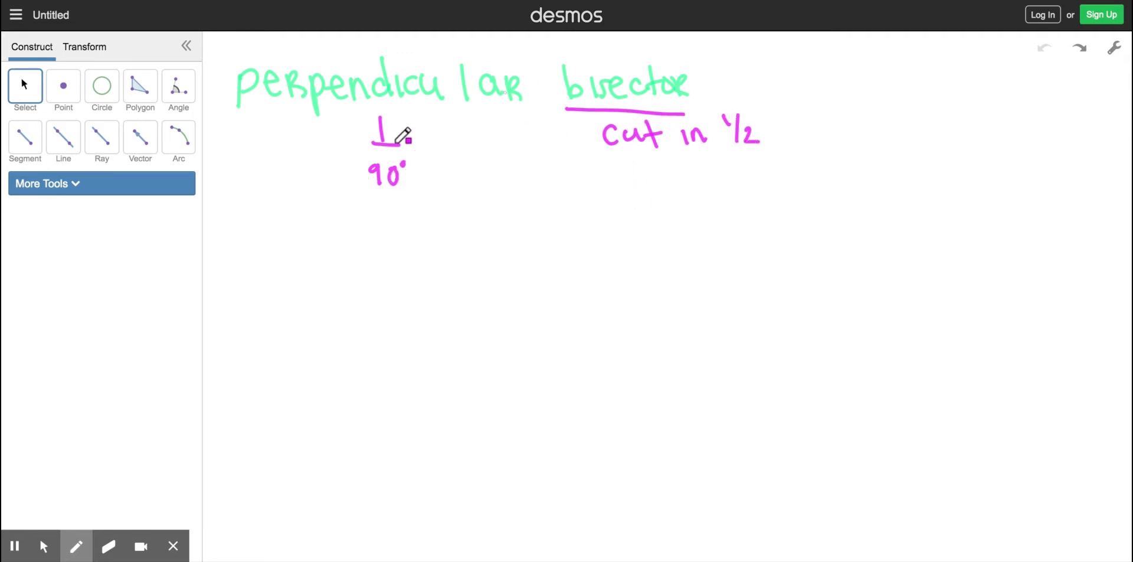
# Stop annotating and construct a nearly horizontal segment in the middle of the canvas below the notes
pyautogui.click(42, 544)
pyautogui.click(22, 152)
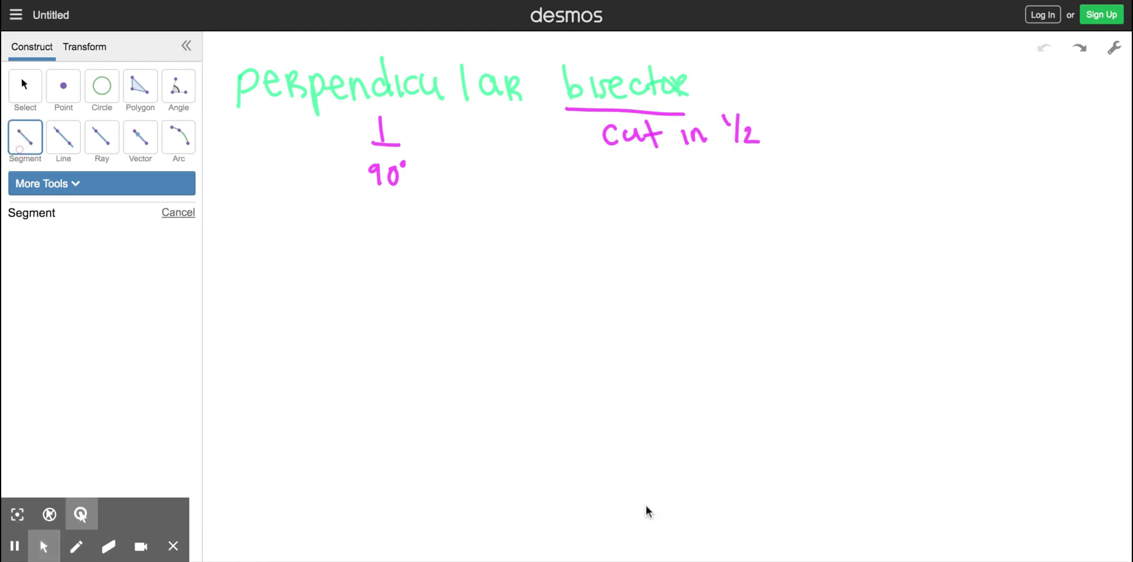
pyautogui.click(443, 354)
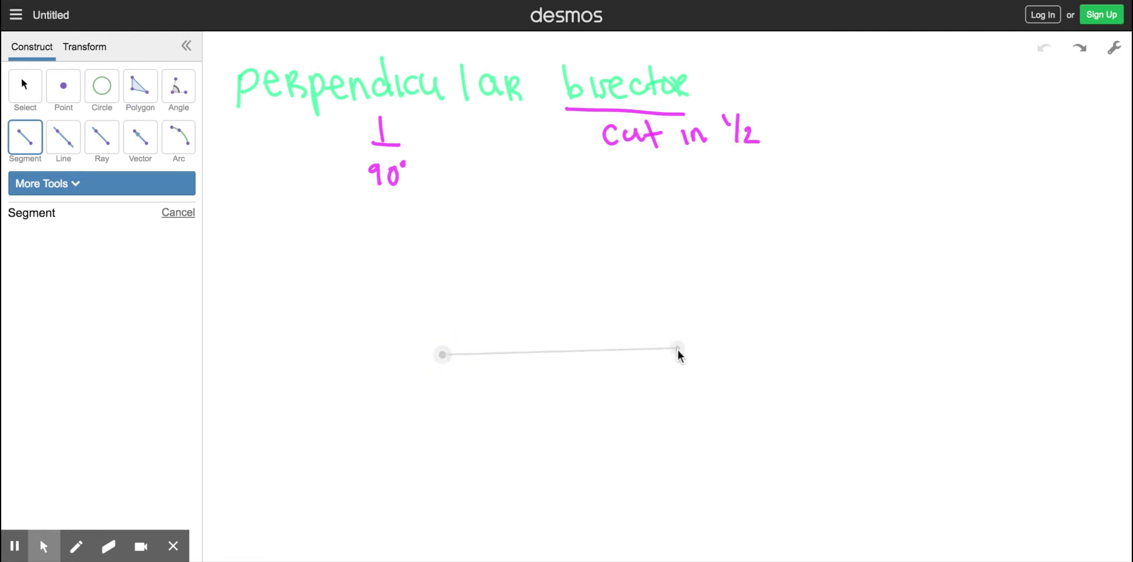
pyautogui.click(677, 349)
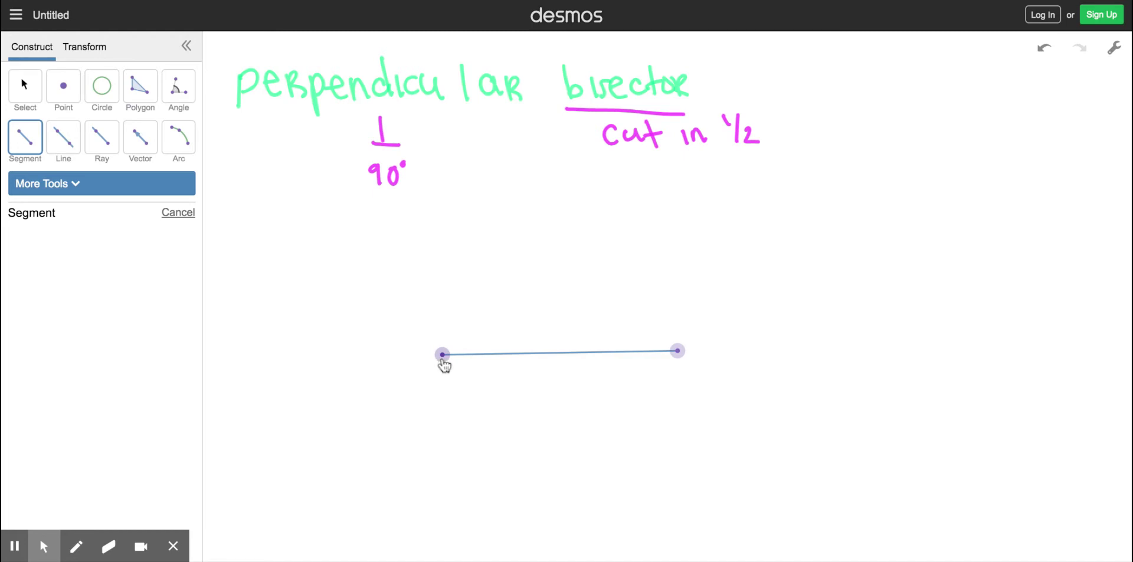
pyautogui.click(442, 355)
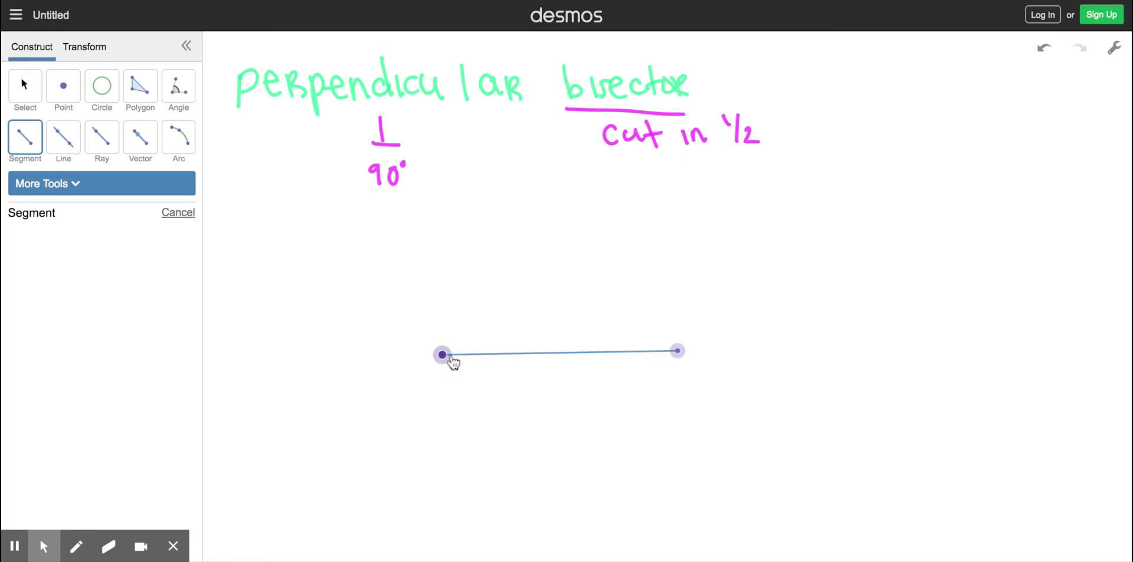
pyautogui.click(678, 352)
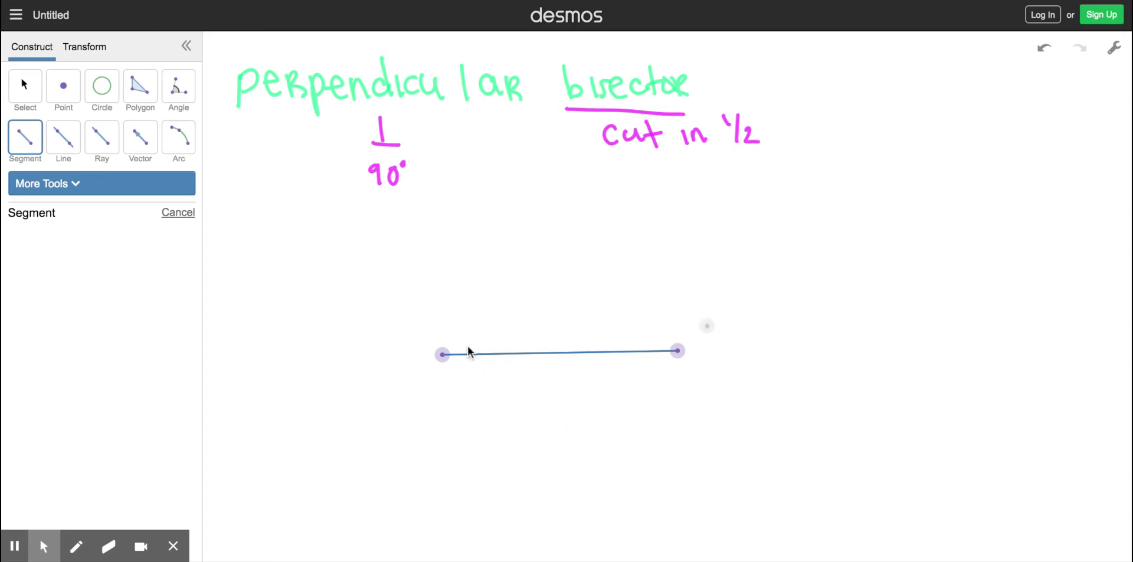
# Construct the midpoint of the horizontal segment
pyautogui.click(64, 188)
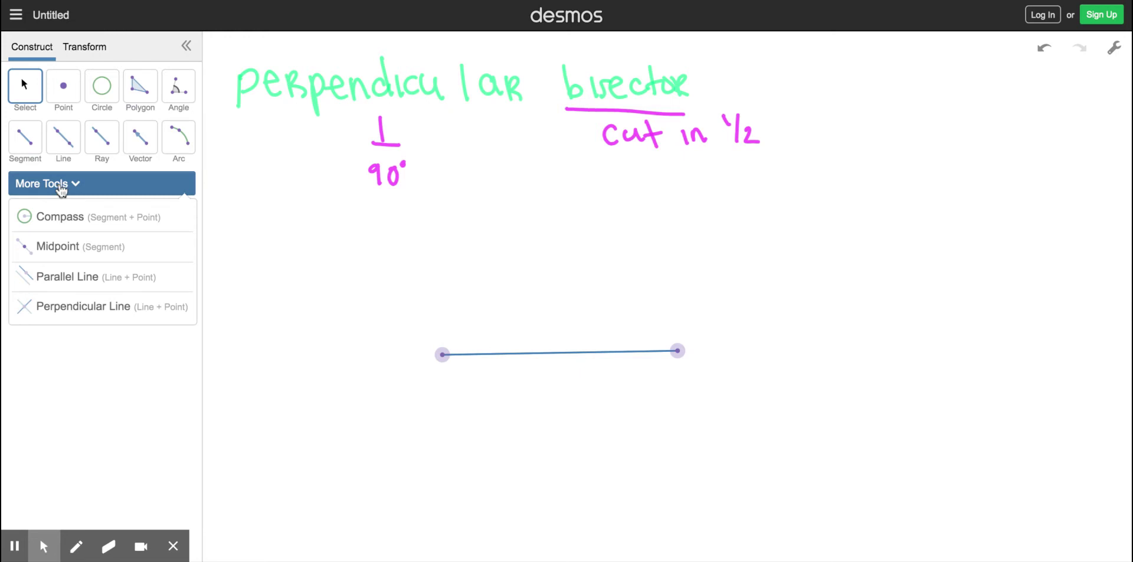
pyautogui.click(97, 255)
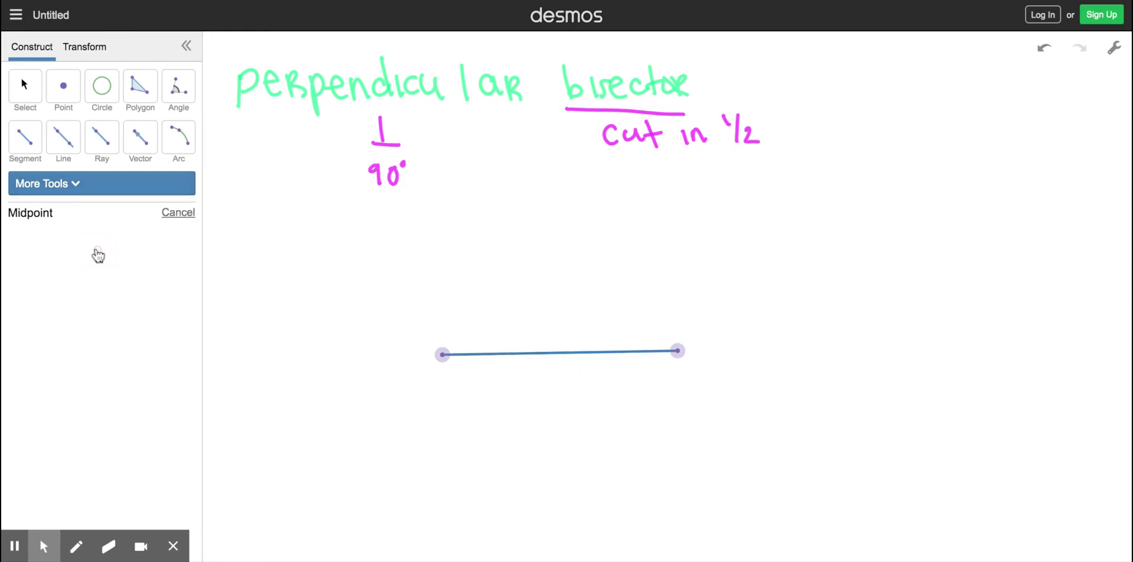
pyautogui.click(567, 358)
# Construct a separate, nearly vertical segment to the right of the horizontal one, slightly longer than half its length
pyautogui.click(25, 138)
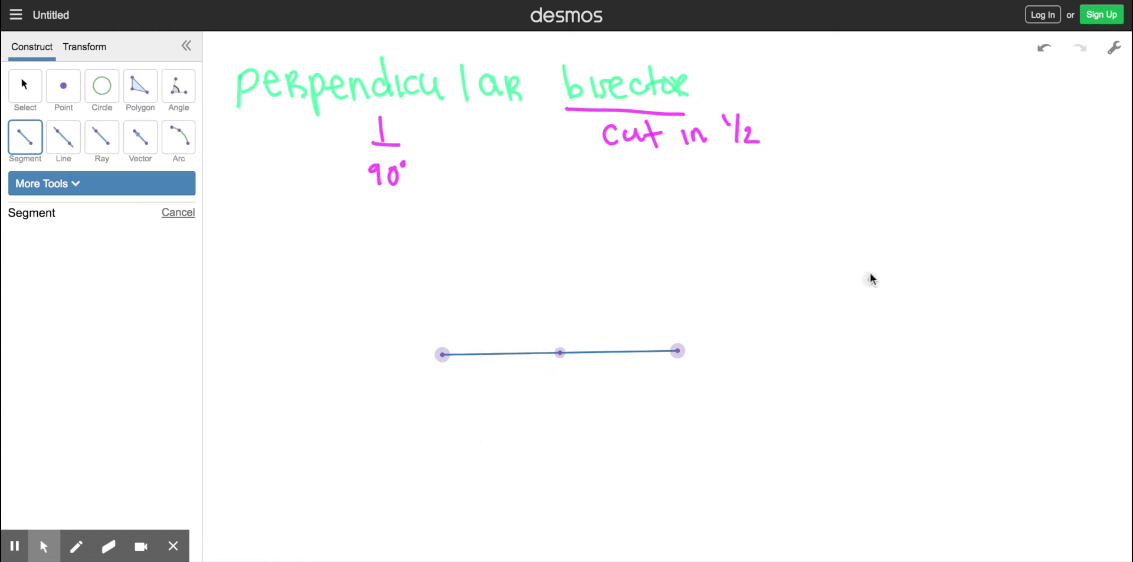
pyautogui.click(893, 232)
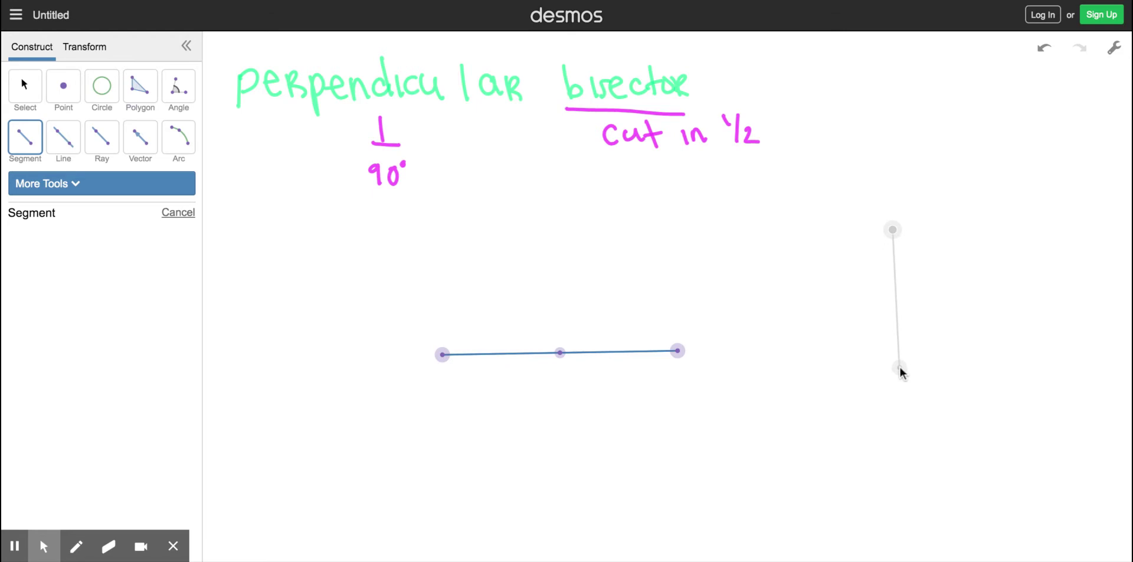
pyautogui.click(899, 367)
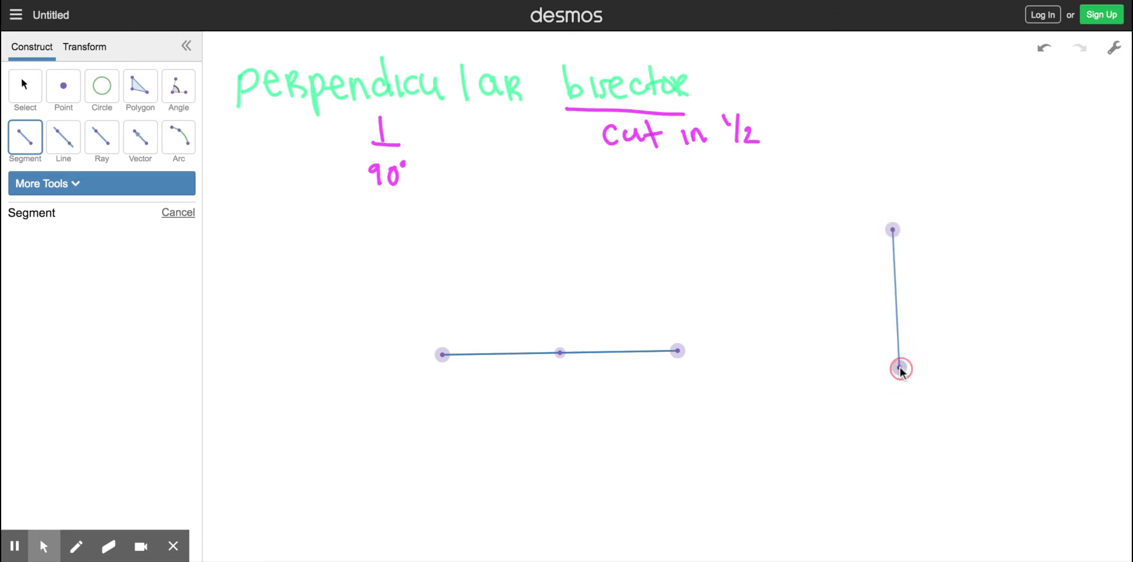
# Use the Compass tool to draw circles centred on both endpoints of the horizontal segment, with the separate vertical segment as radius
pyautogui.click(47, 193)
pyautogui.click(61, 223)
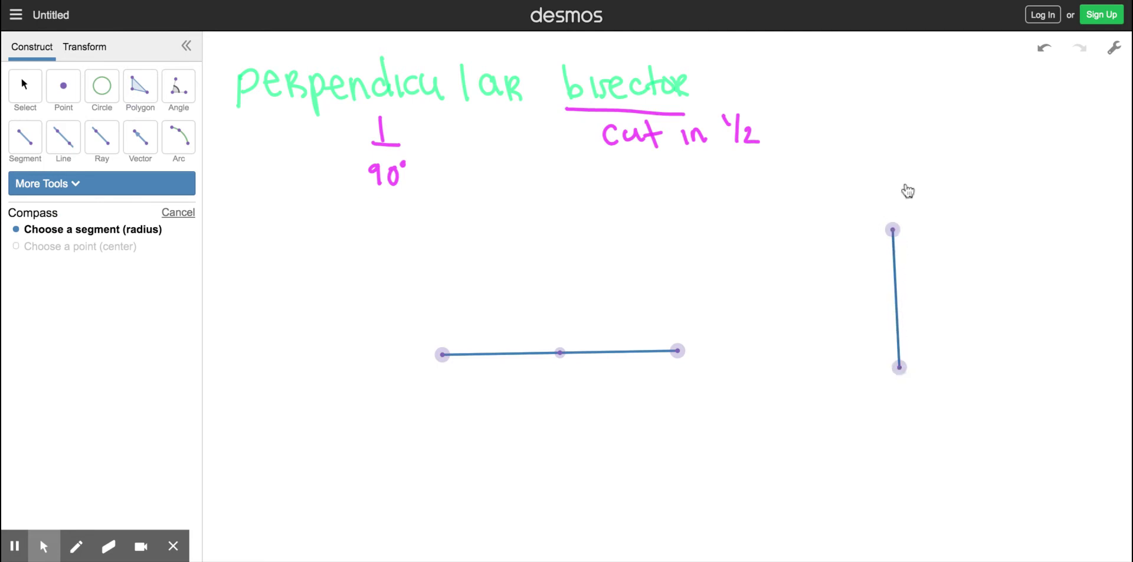
pyautogui.click(893, 232)
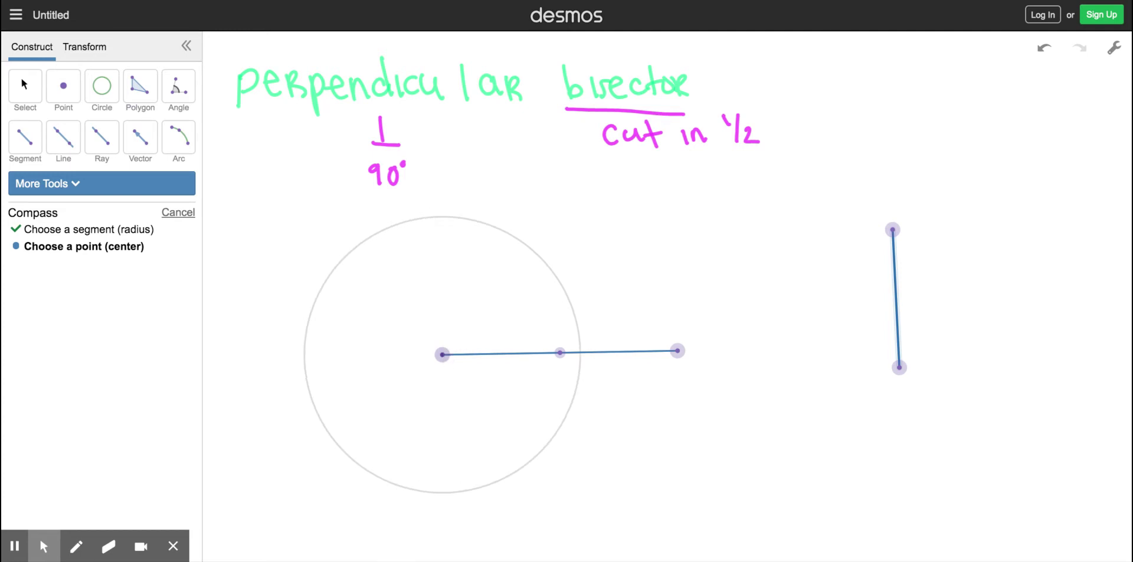
pyautogui.click(442, 354)
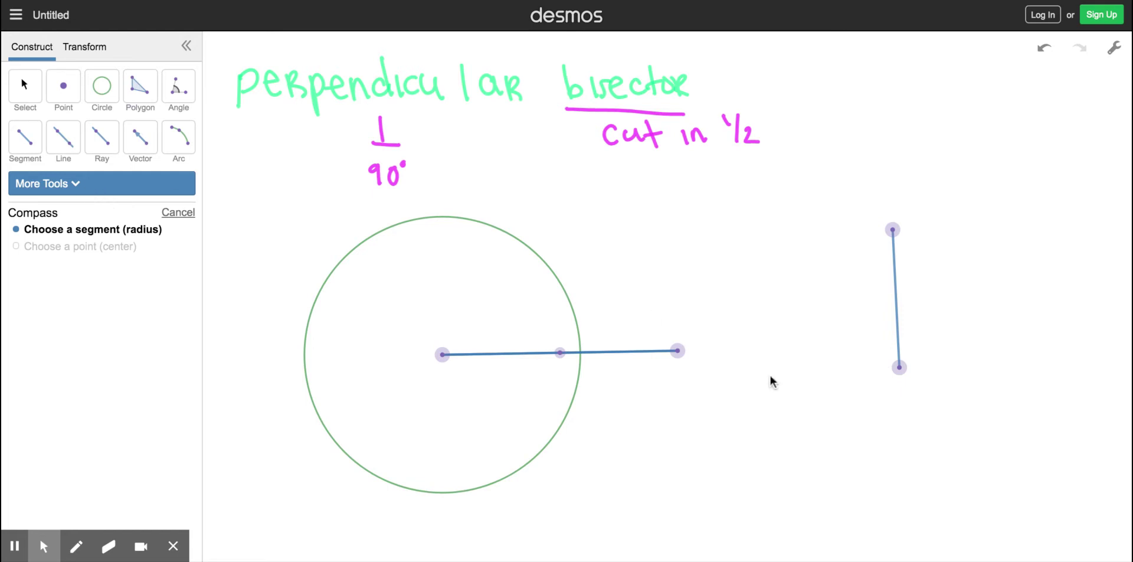
pyautogui.click(893, 233)
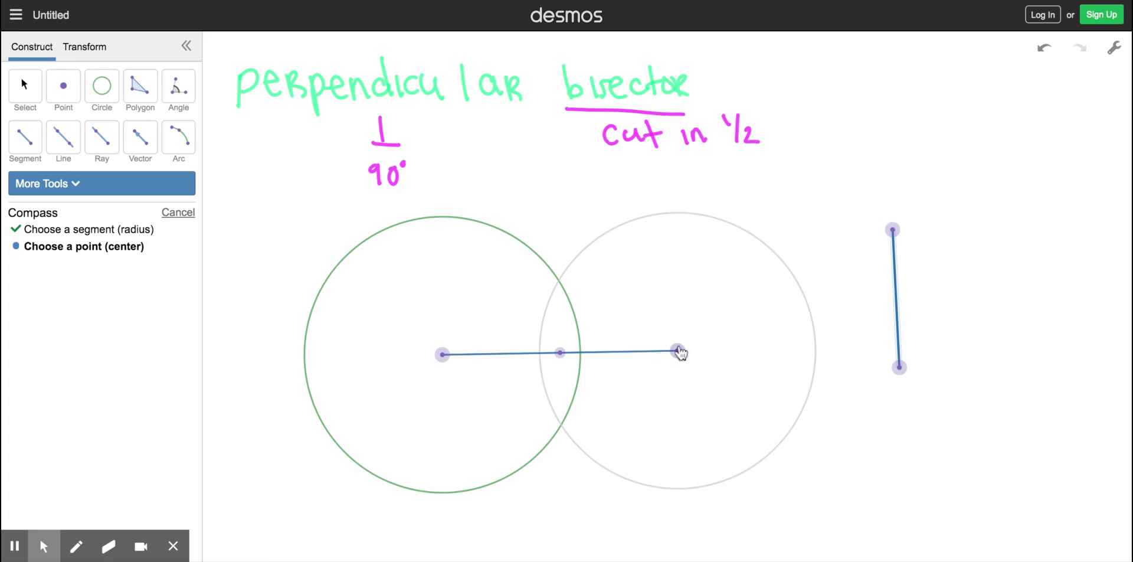
pyautogui.click(678, 351)
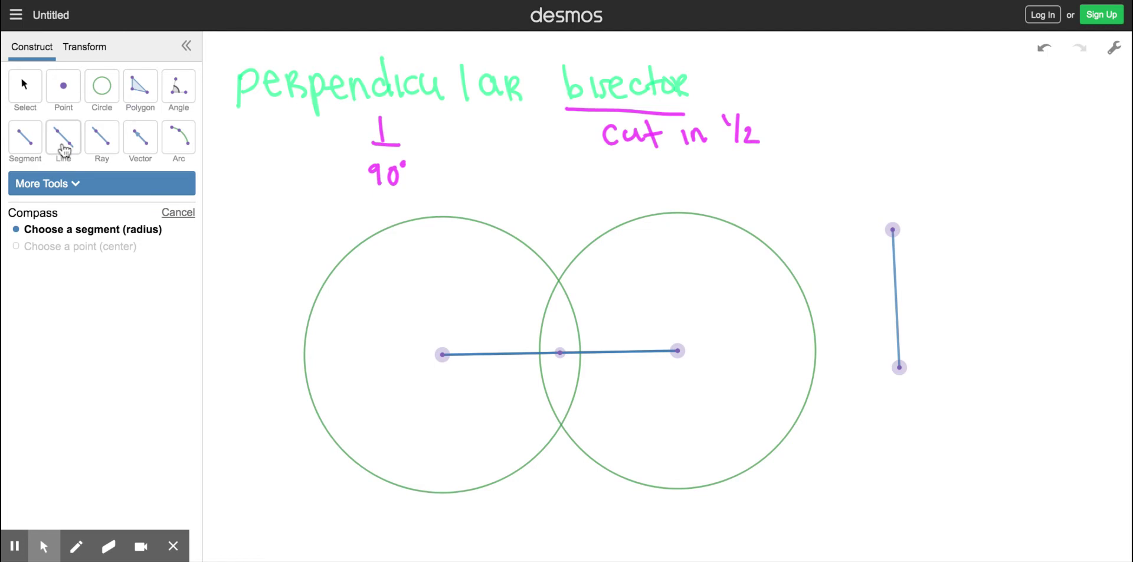
# Construct a line through the upper and lower intersection points of the two circles
pyautogui.click(64, 147)
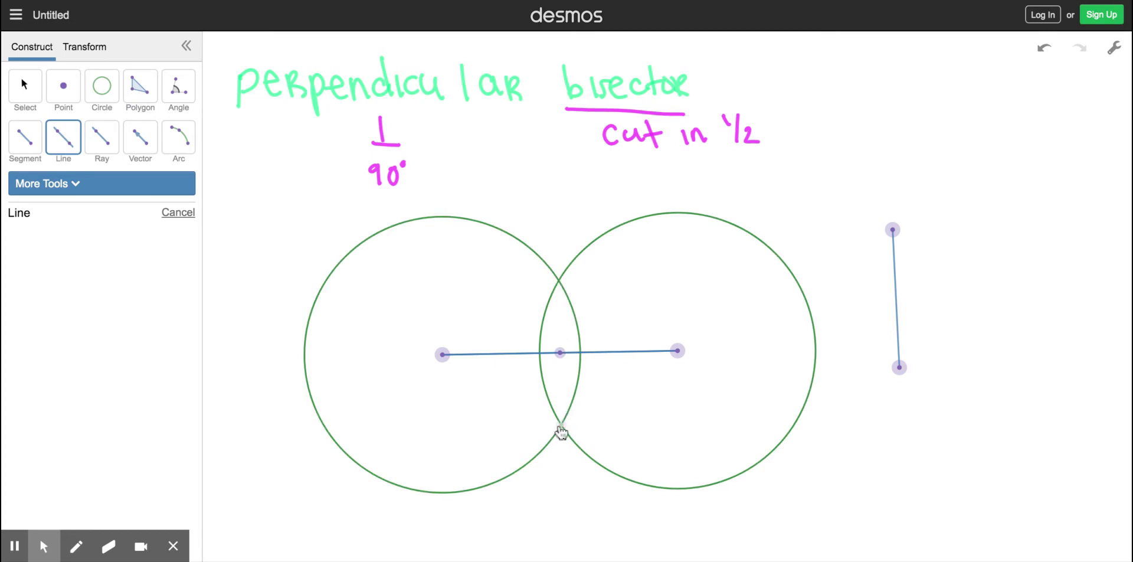
pyautogui.click(559, 282)
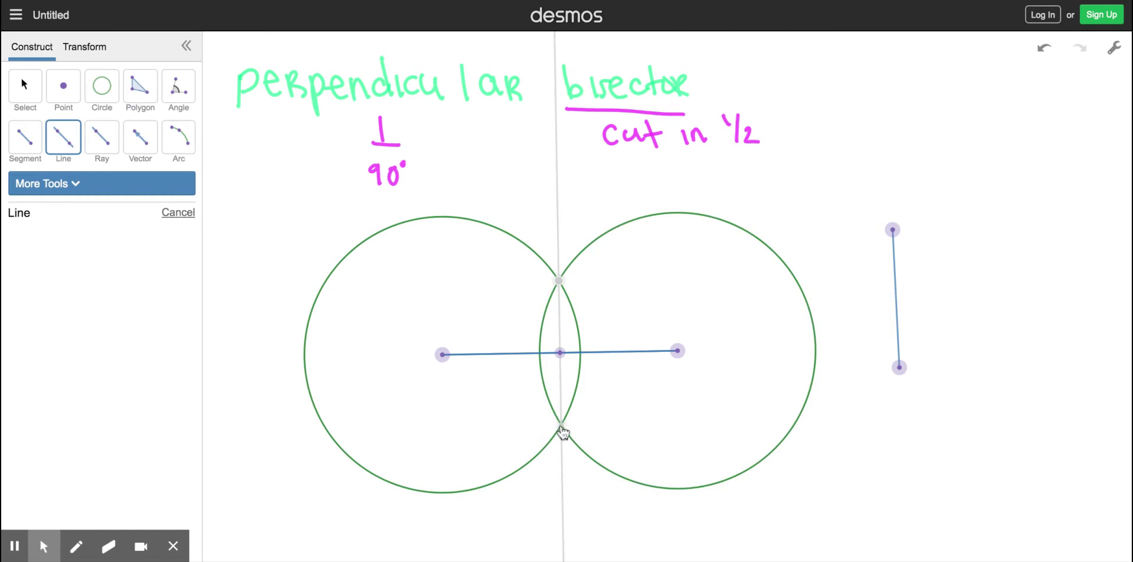
pyautogui.click(561, 425)
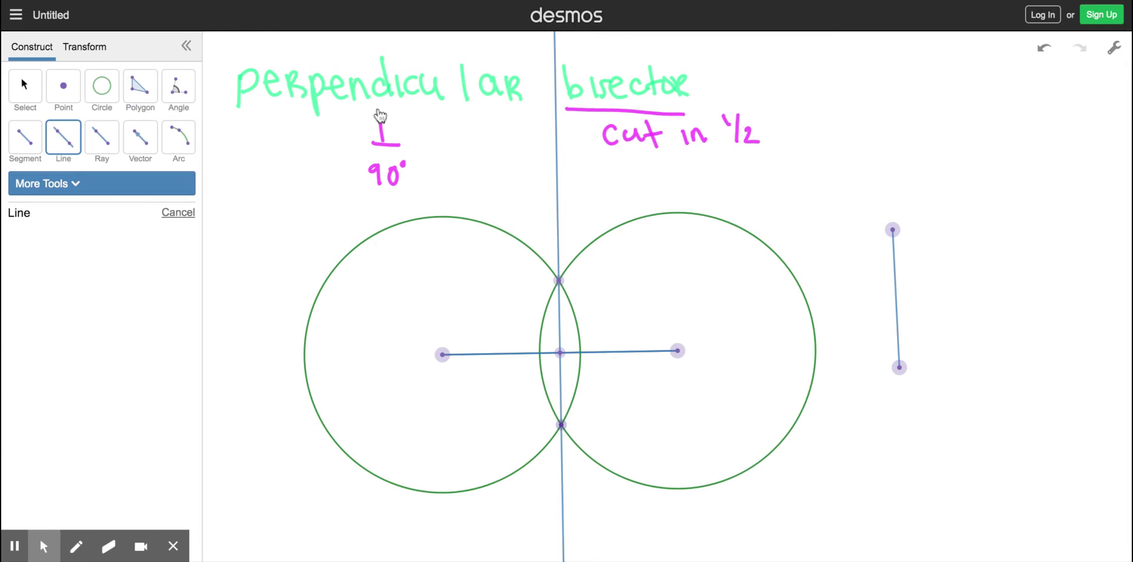
# Trace the line through the circle intersections with the magenta pen, adding an arrowhead at each end
pyautogui.click(76, 546)
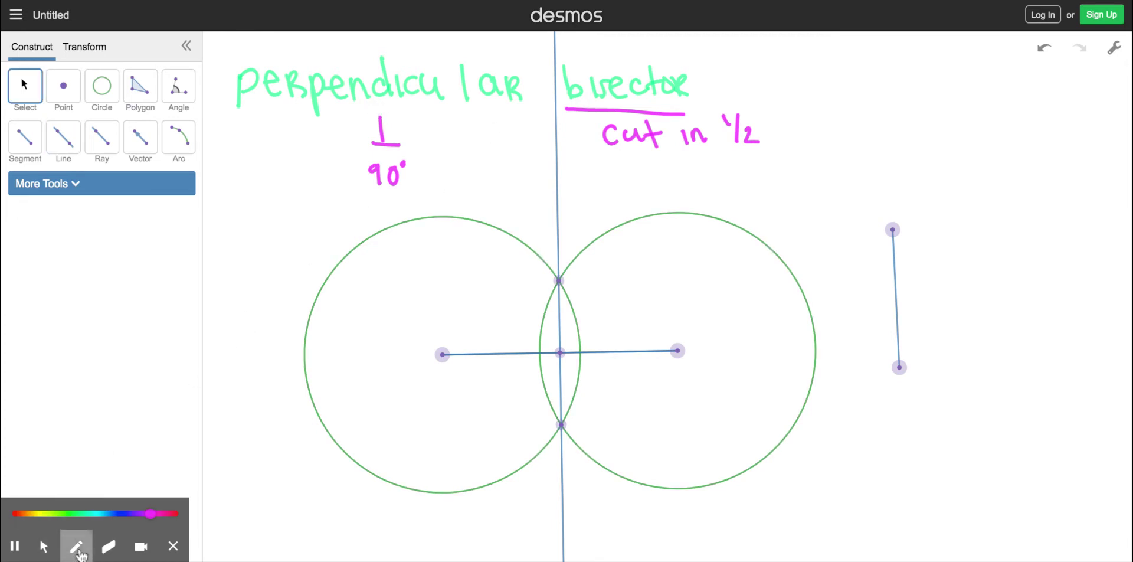
pyautogui.click(560, 155)
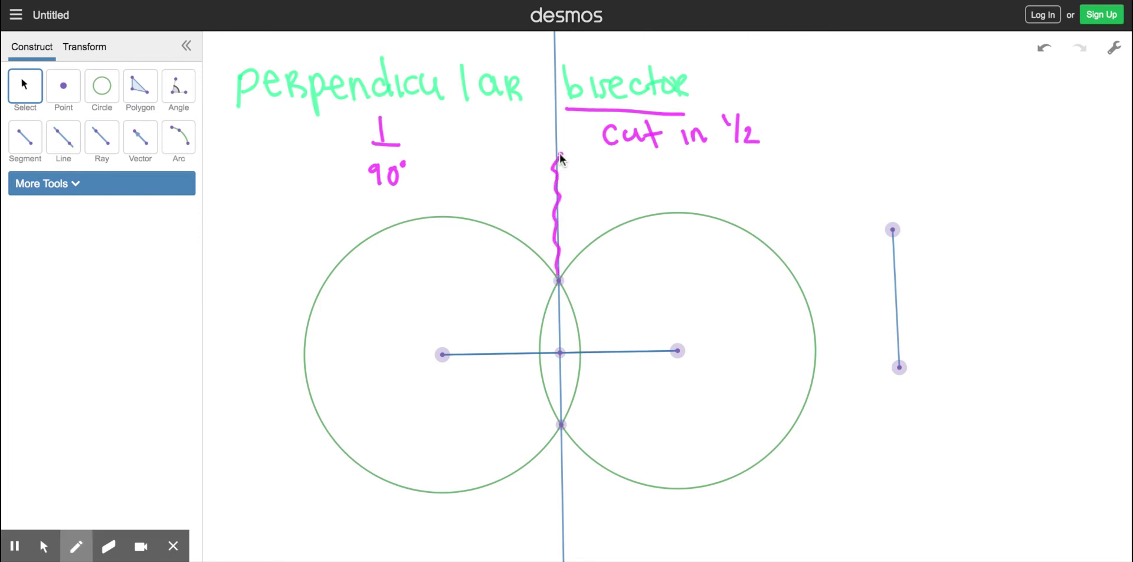
pyautogui.moveTo(557, 275); pyautogui.dragTo(558, 316)
pyautogui.moveTo(560, 386)
pyautogui.mouseDown()
pyautogui.moveTo(562, 528)
pyautogui.moveTo(575, 517)
pyautogui.mouseUp()
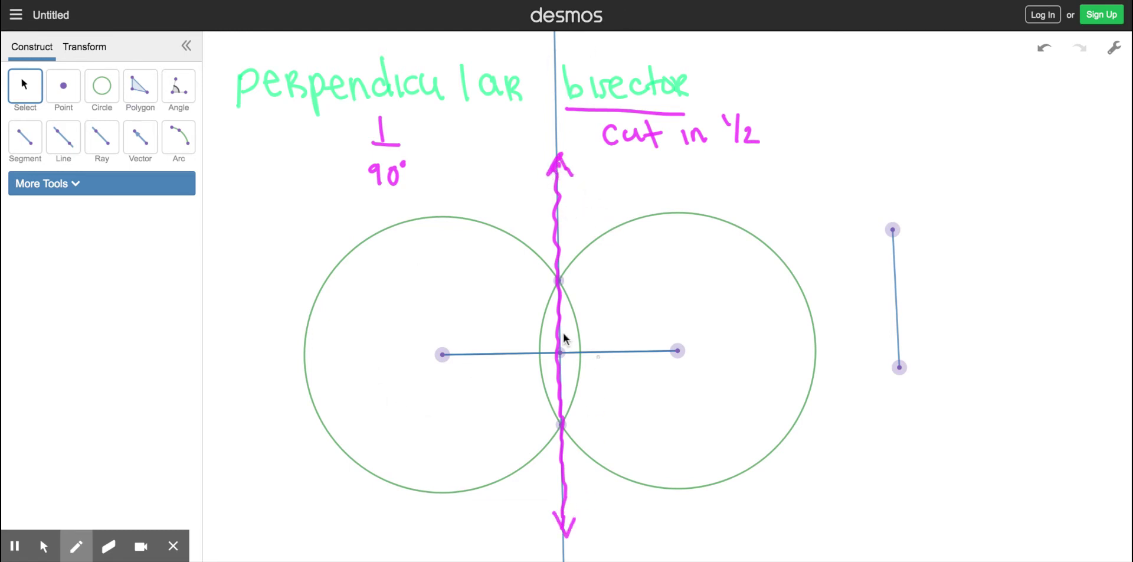
# Draw a right-angle mark at the midpoint and label the horizontal segment's left endpoint A and right endpoint B
pyautogui.moveTo(578, 331); pyautogui.dragTo(577, 354)
pyautogui.moveTo(429, 379)
pyautogui.mouseDown()
pyautogui.moveTo(430, 391)
pyautogui.moveTo(443, 387)
pyautogui.mouseUp()
pyautogui.moveTo(678, 371)
pyautogui.mouseDown()
pyautogui.moveTo(692, 371)
pyautogui.moveTo(679, 387)
pyautogui.mouseUp()
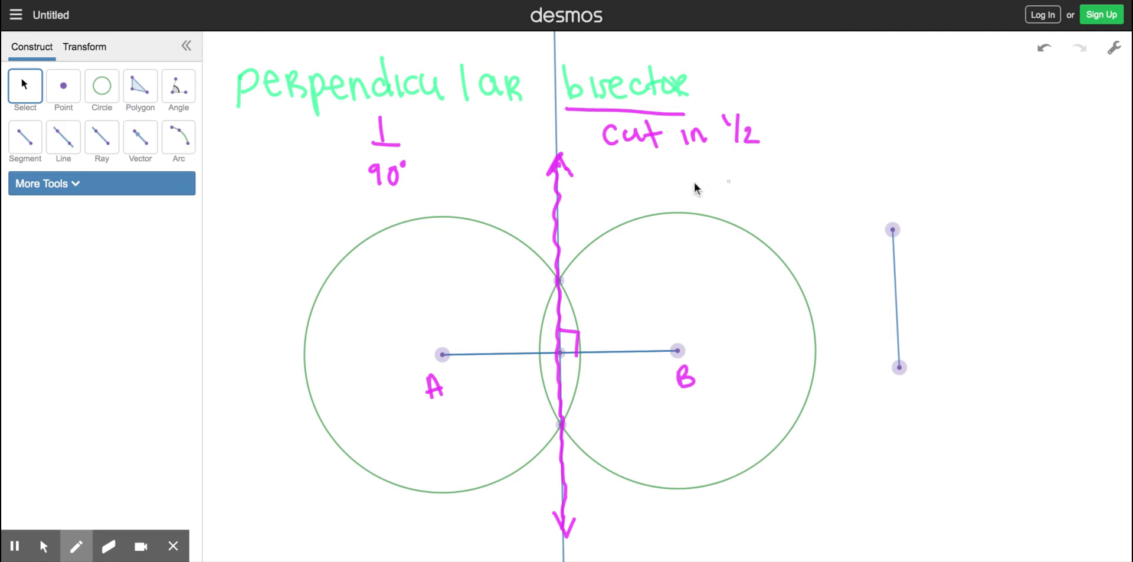
# Mark a magenta point high on the bisector and draw dashed lines from it to A and to B
pyautogui.click(556, 96)
pyautogui.moveTo(525, 149); pyautogui.dragTo(458, 318)
pyautogui.moveTo(565, 106); pyautogui.dragTo(584, 148)
pyautogui.moveTo(599, 172); pyautogui.dragTo(604, 192)
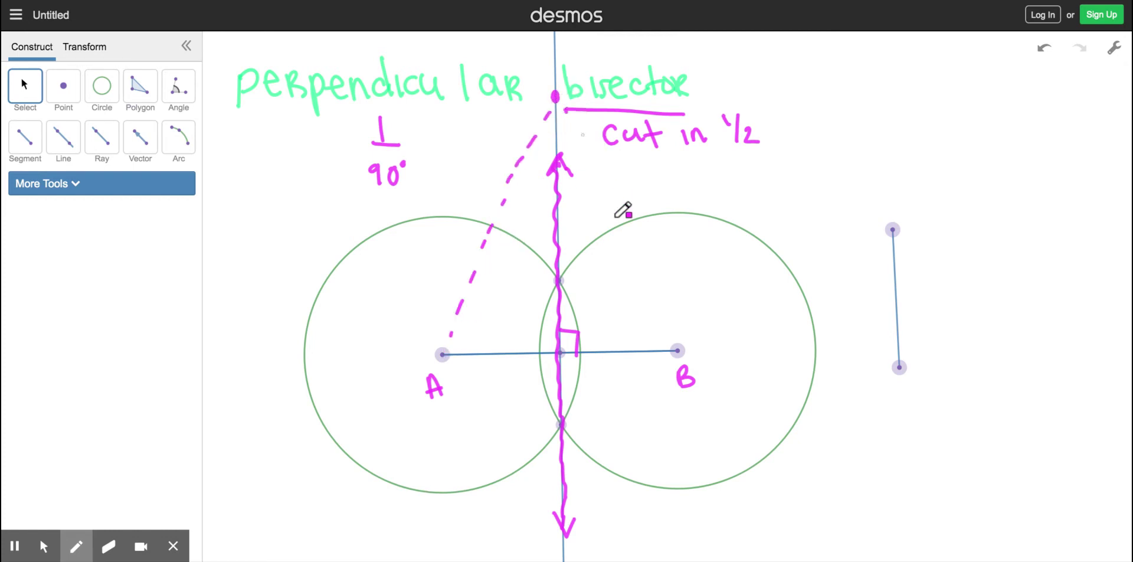
pyautogui.click(611, 208)
pyautogui.moveTo(660, 335); pyautogui.dragTo(677, 350)
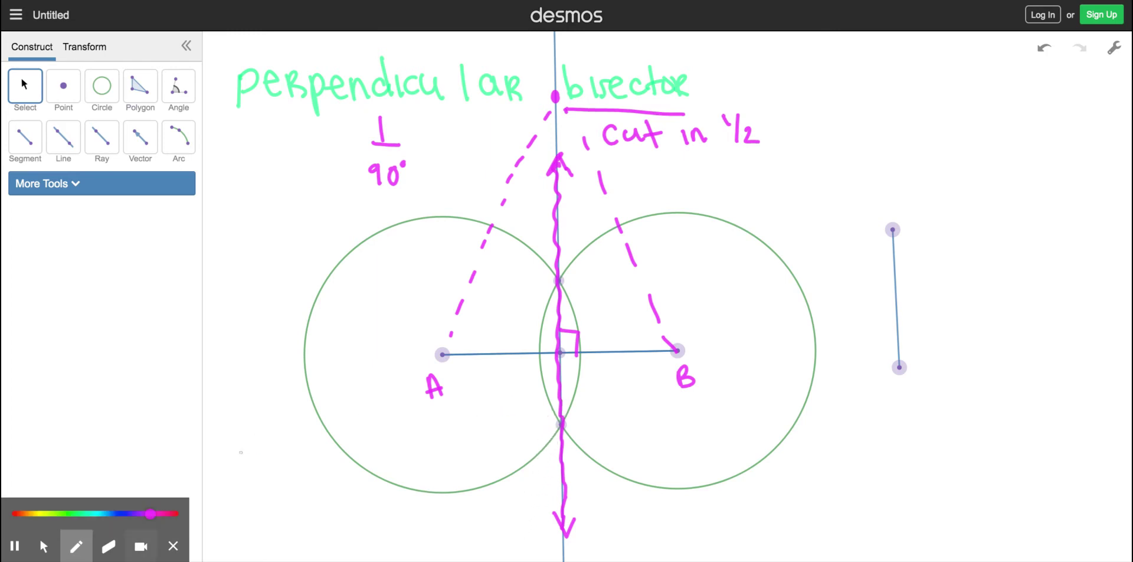
# Turn on Projector Mode for the construction
pyautogui.click(109, 547)
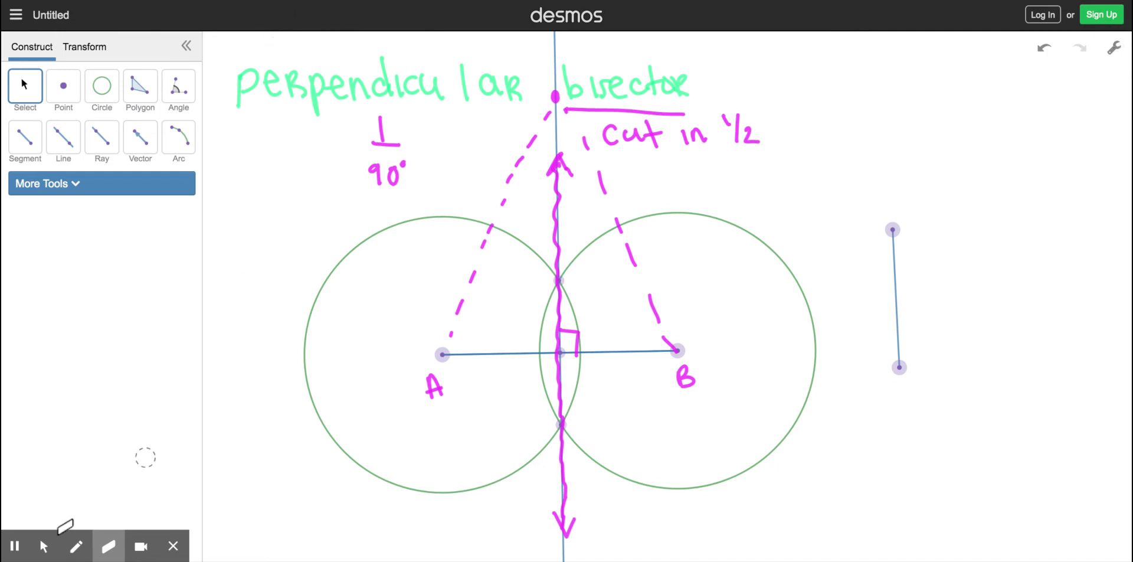
pyautogui.click(45, 548)
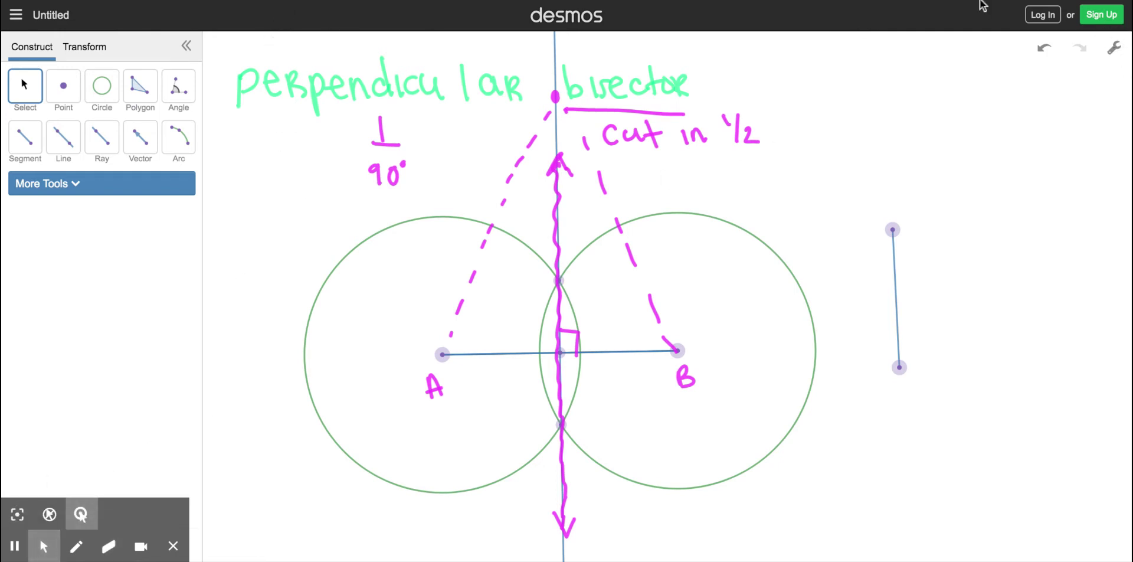
pyautogui.click(1116, 51)
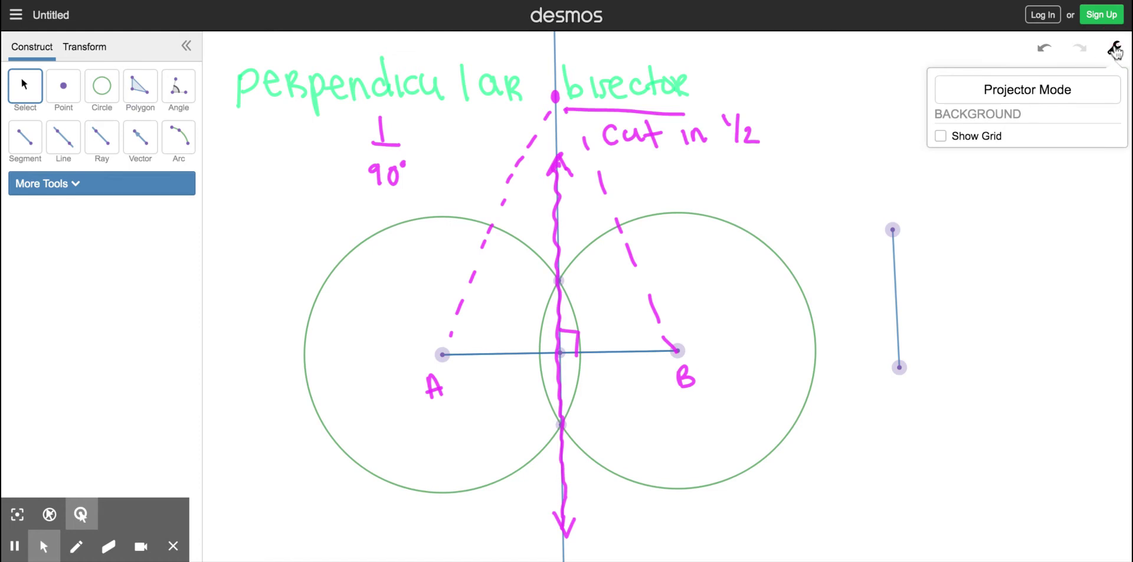
pyautogui.click(1057, 92)
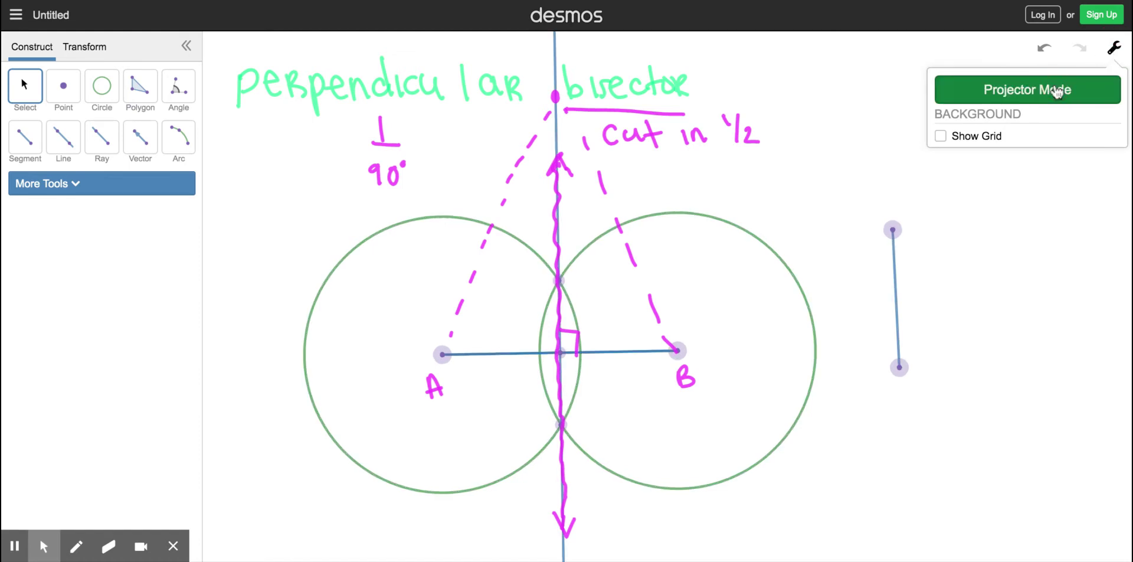
# Try showing the background grid and switching Projector Mode off and on again
pyautogui.click(1001, 134)
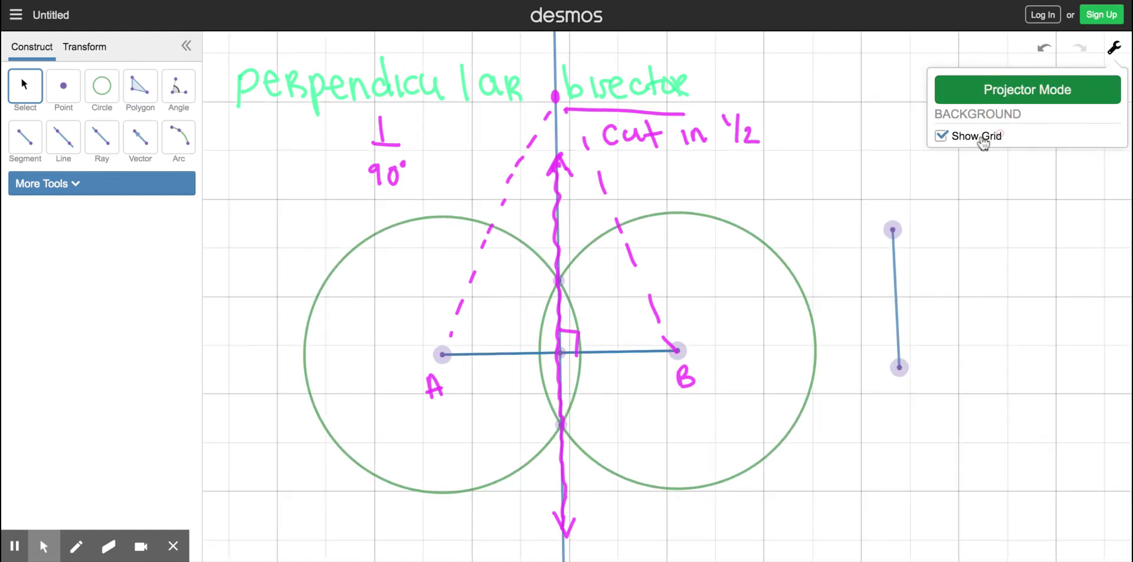
pyautogui.click(983, 138)
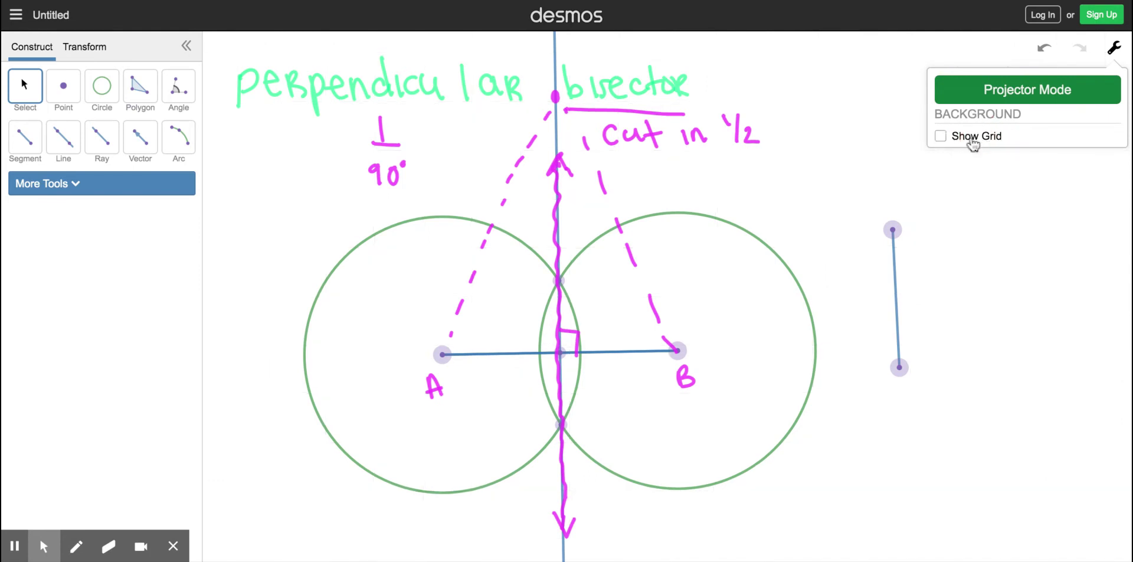
pyautogui.click(1004, 92)
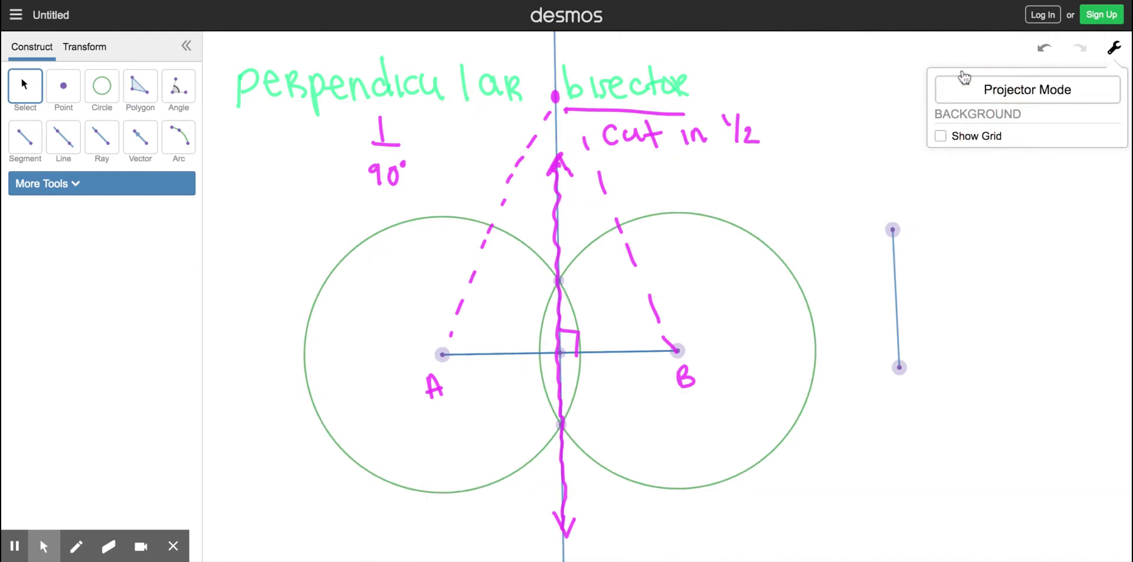
pyautogui.click(993, 95)
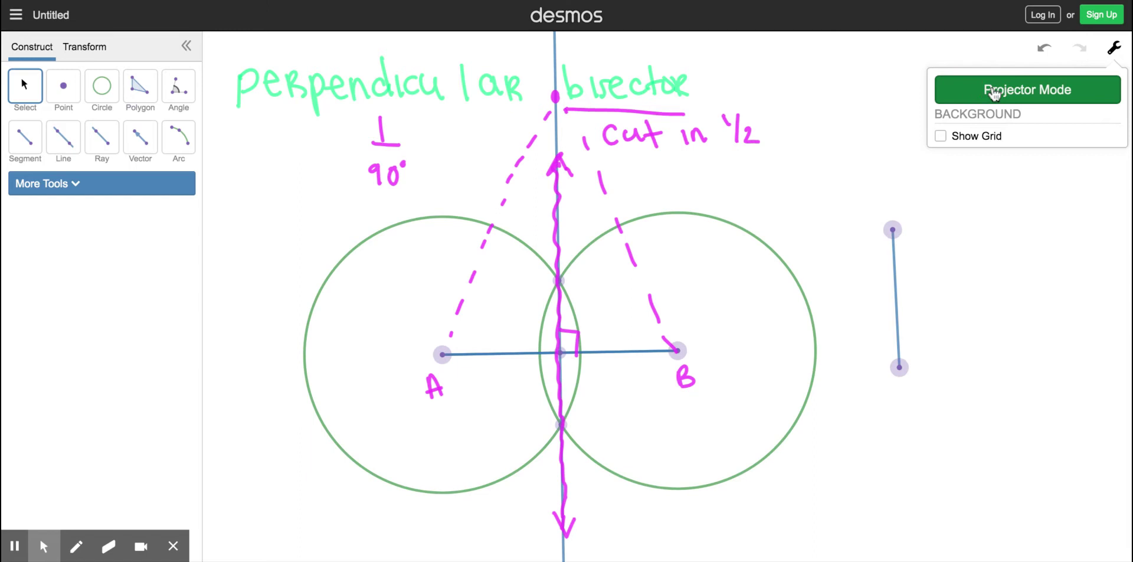
pyautogui.click(804, 105)
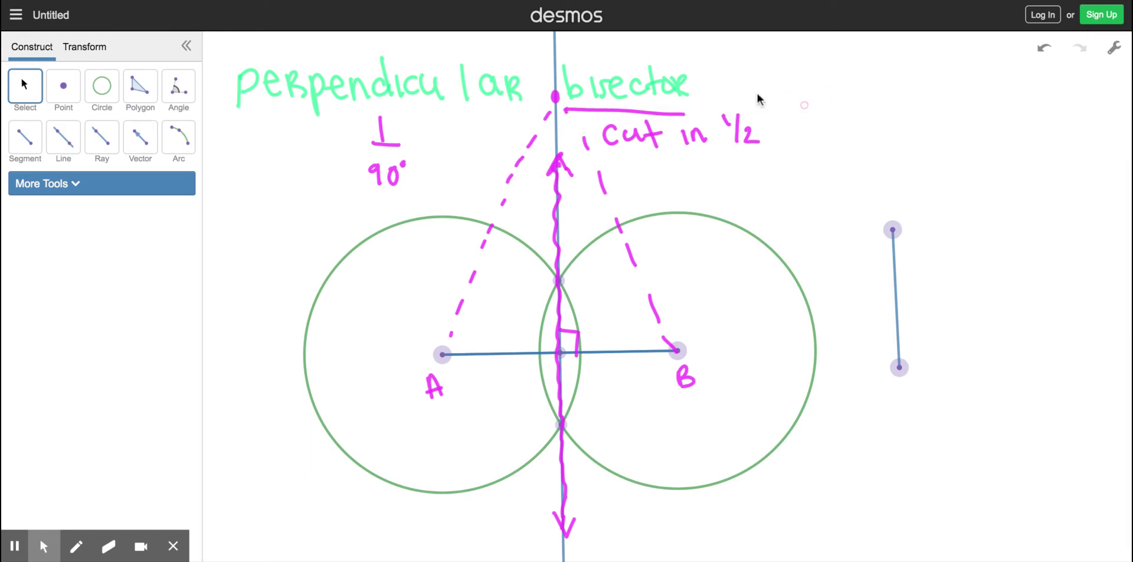
# Start a new construction to clear the circles, line and segments from the canvas
pyautogui.click(77, 185)
pyautogui.click(71, 185)
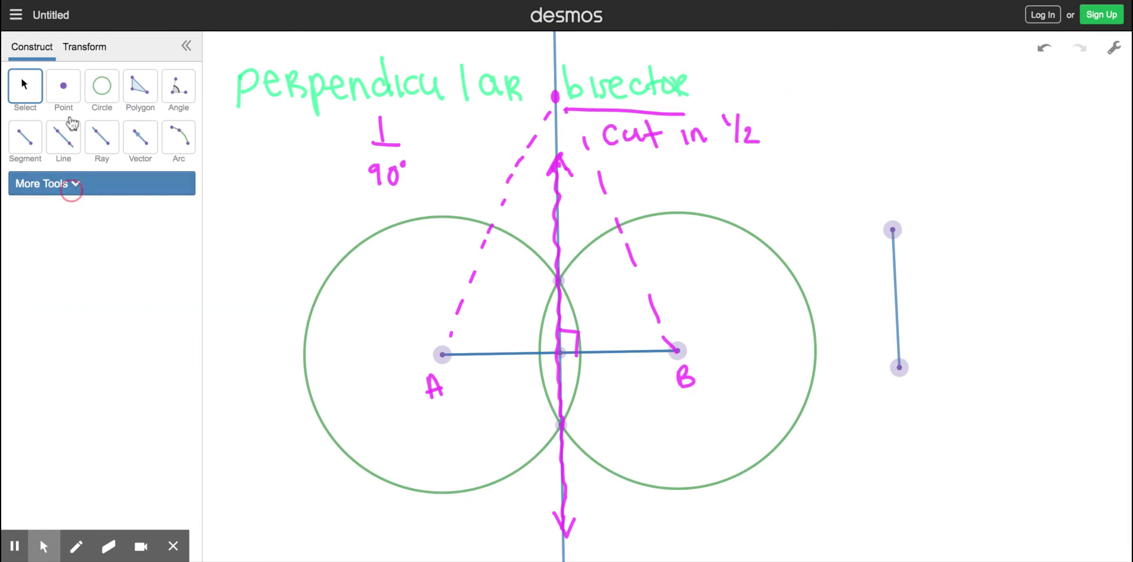
pyautogui.click(14, 16)
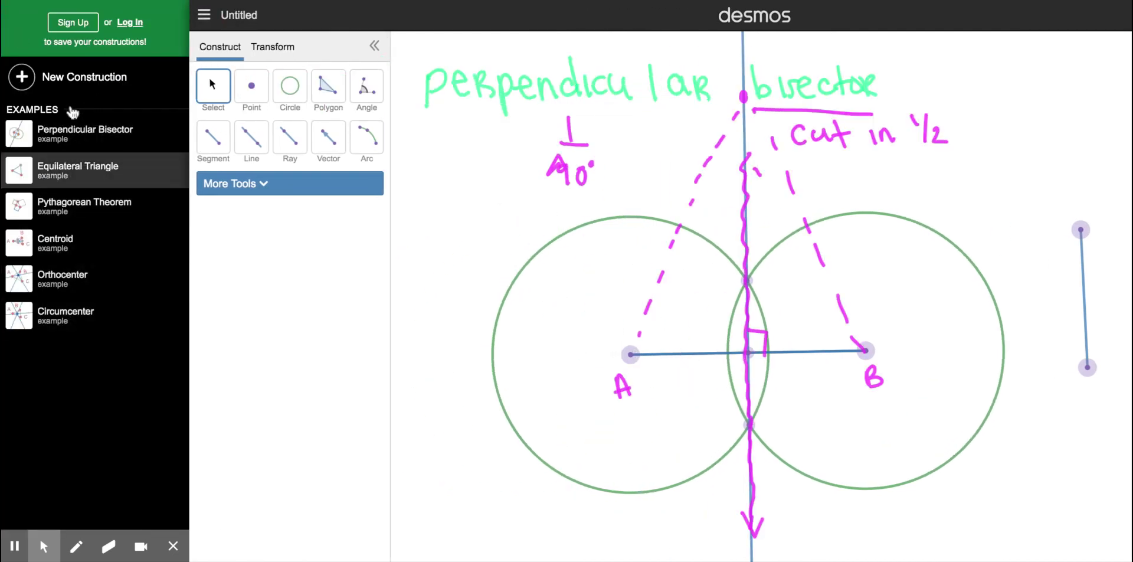
pyautogui.click(24, 75)
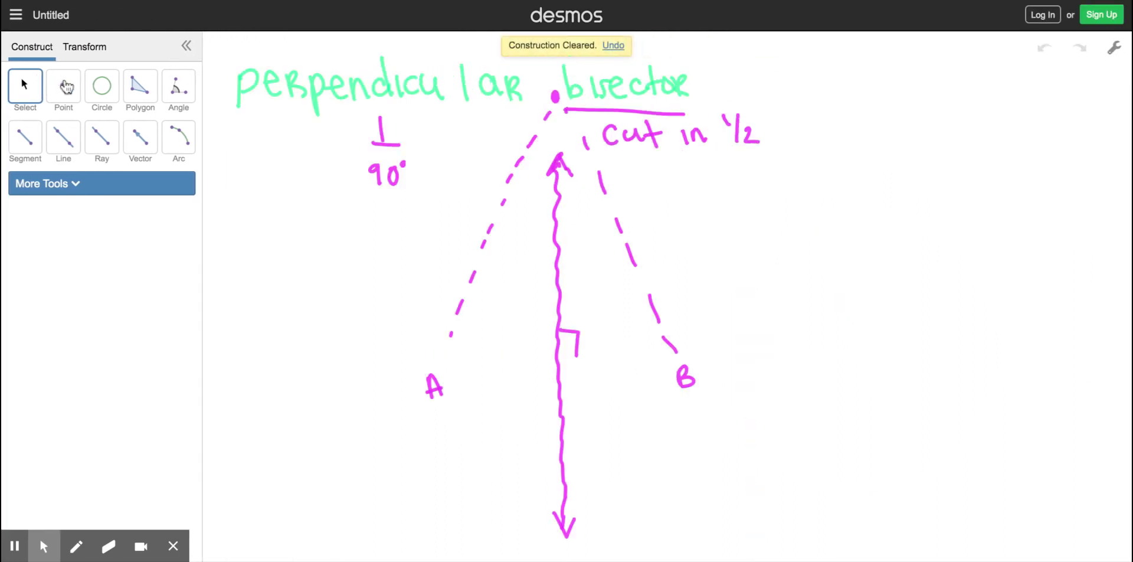
# Erase all handwritten pen annotations by wiping the screen clear
pyautogui.click(108, 545)
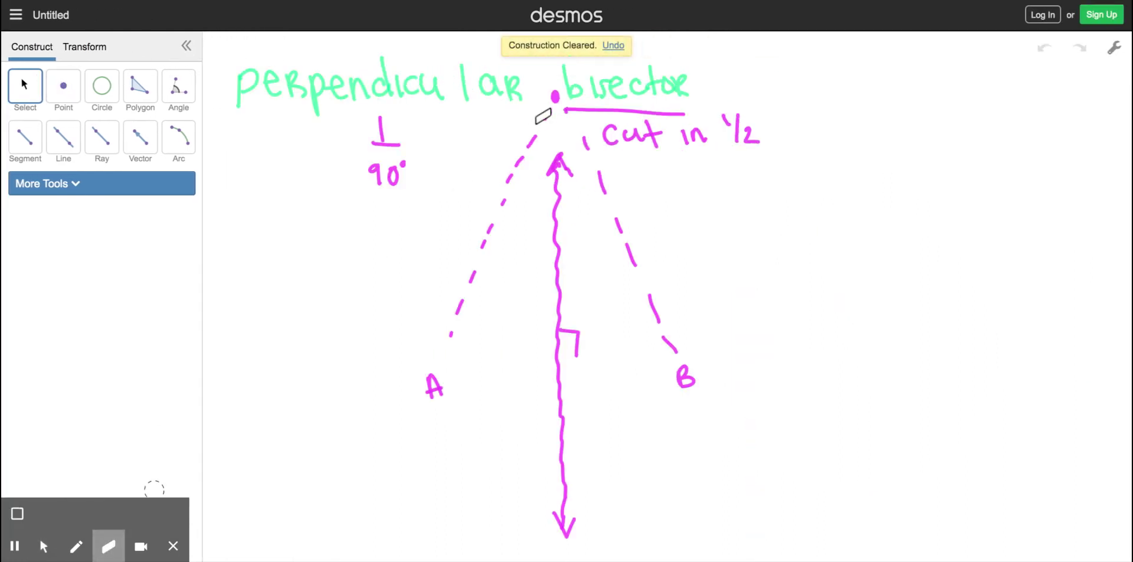
pyautogui.moveTo(558, 75)
pyautogui.mouseDown()
pyautogui.moveTo(525, 89)
pyautogui.moveTo(269, 85)
pyautogui.mouseUp()
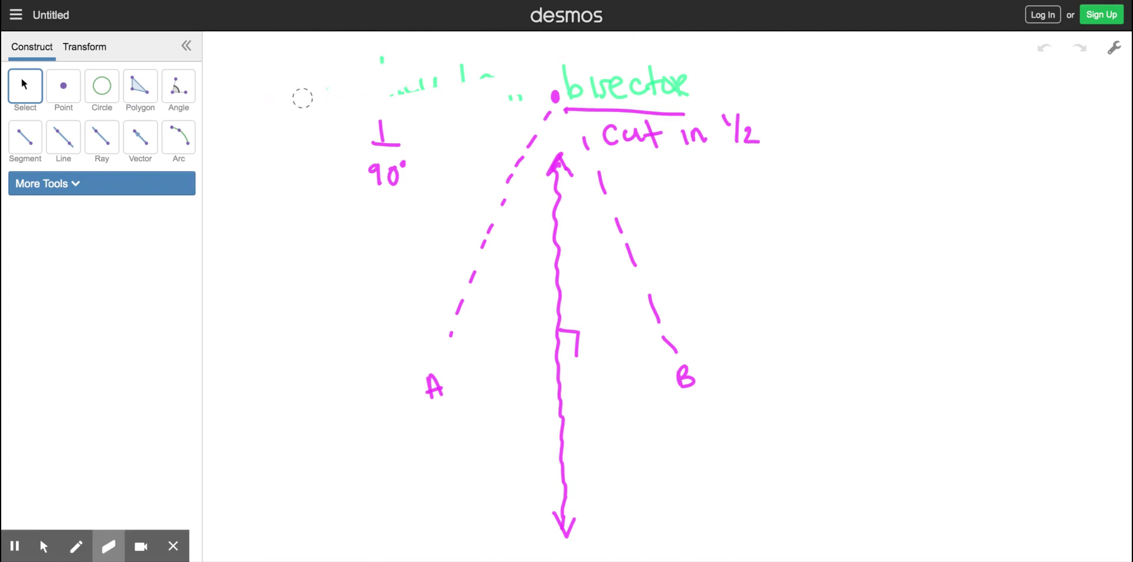
pyautogui.moveTo(357, 140); pyautogui.dragTo(405, 177)
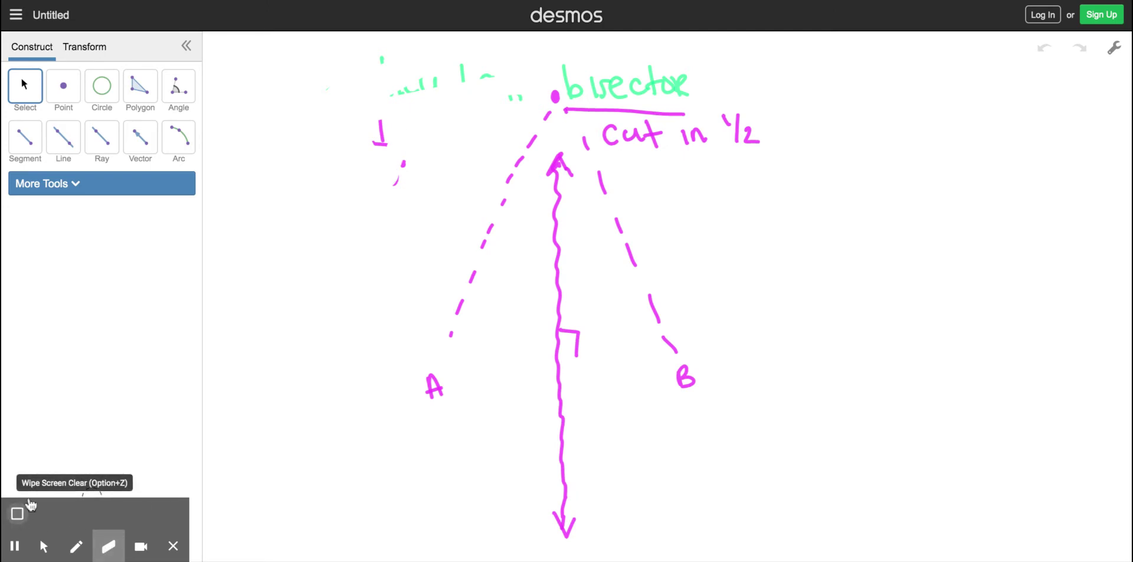
pyautogui.click(18, 515)
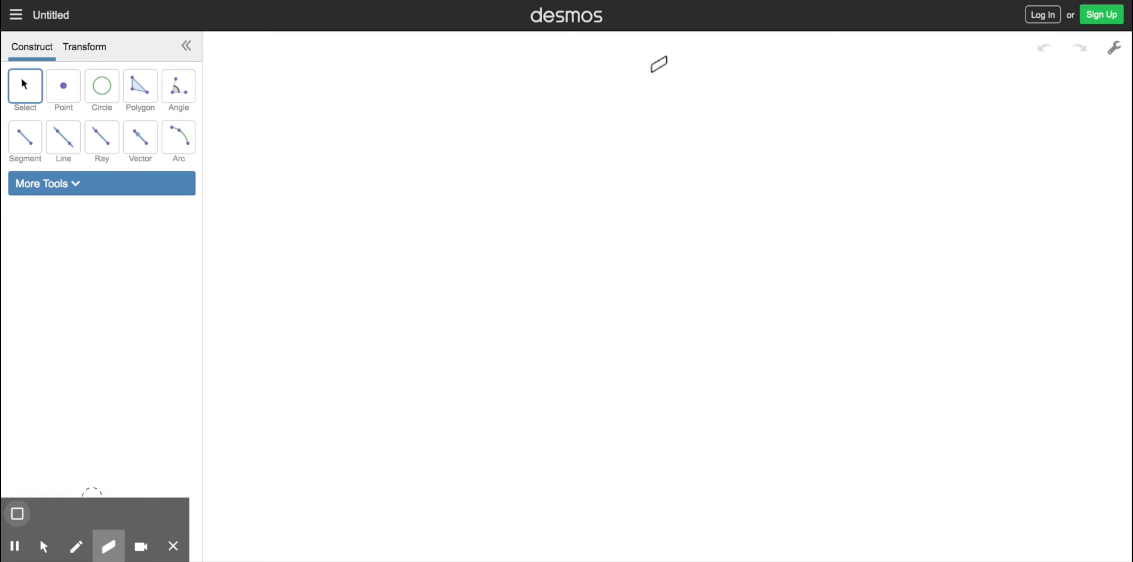
# Handwrite the title "Angle bisector" in magenta near the top of the blank canvas
pyautogui.click(74, 552)
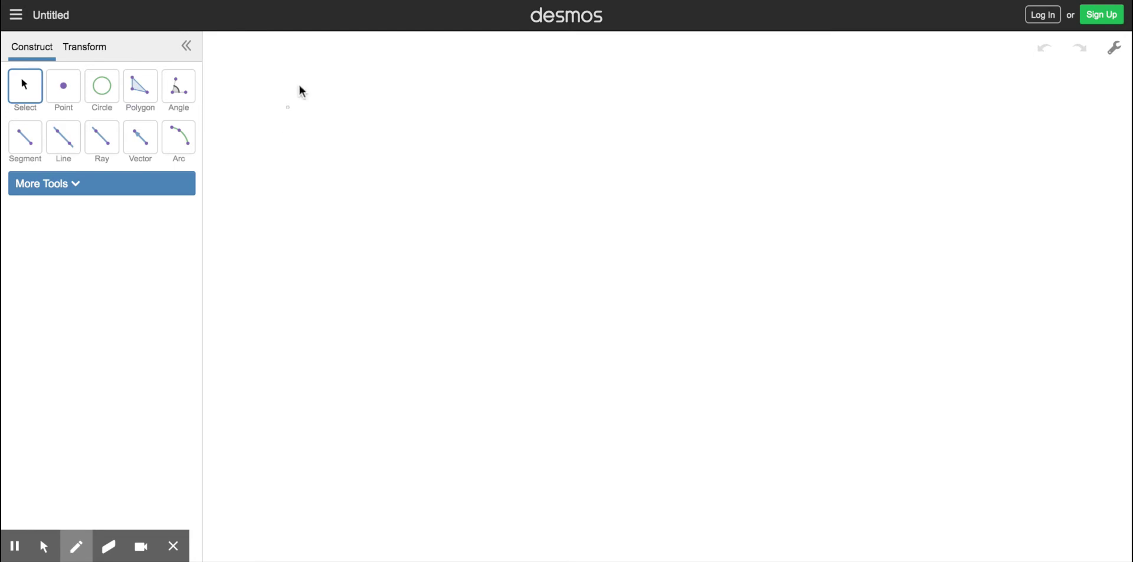
pyautogui.moveTo(297, 96)
pyautogui.mouseDown()
pyautogui.moveTo(310, 74)
pyautogui.moveTo(319, 100)
pyautogui.moveTo(358, 78)
pyautogui.moveTo(352, 130)
pyautogui.mouseUp()
pyautogui.moveTo(379, 89); pyautogui.dragTo(402, 97)
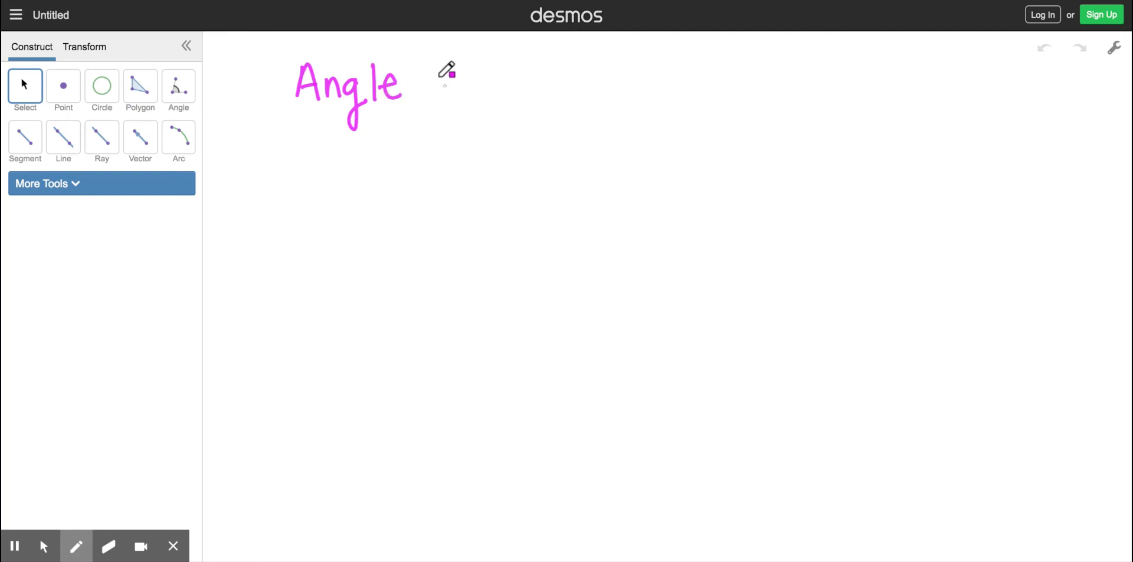
pyautogui.moveTo(432, 61)
pyautogui.mouseDown()
pyautogui.moveTo(447, 76)
pyautogui.moveTo(440, 95)
pyautogui.moveTo(463, 97)
pyautogui.mouseUp()
pyautogui.moveTo(479, 76)
pyautogui.mouseDown()
pyautogui.moveTo(469, 97)
pyautogui.moveTo(511, 94)
pyautogui.mouseUp()
pyautogui.moveTo(529, 67)
pyautogui.mouseDown()
pyautogui.moveTo(542, 92)
pyautogui.moveTo(578, 74)
pyautogui.mouseUp()
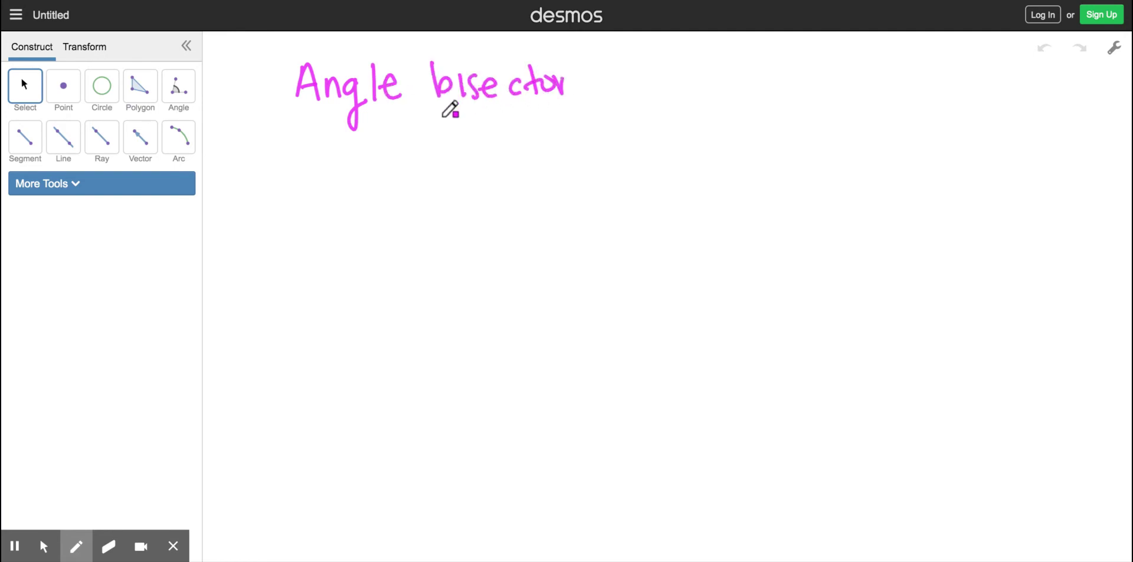
# Draw a bracket under the word "bisector" and write "cut in 1/2" beneath it
pyautogui.moveTo(433, 98); pyautogui.dragTo(600, 101)
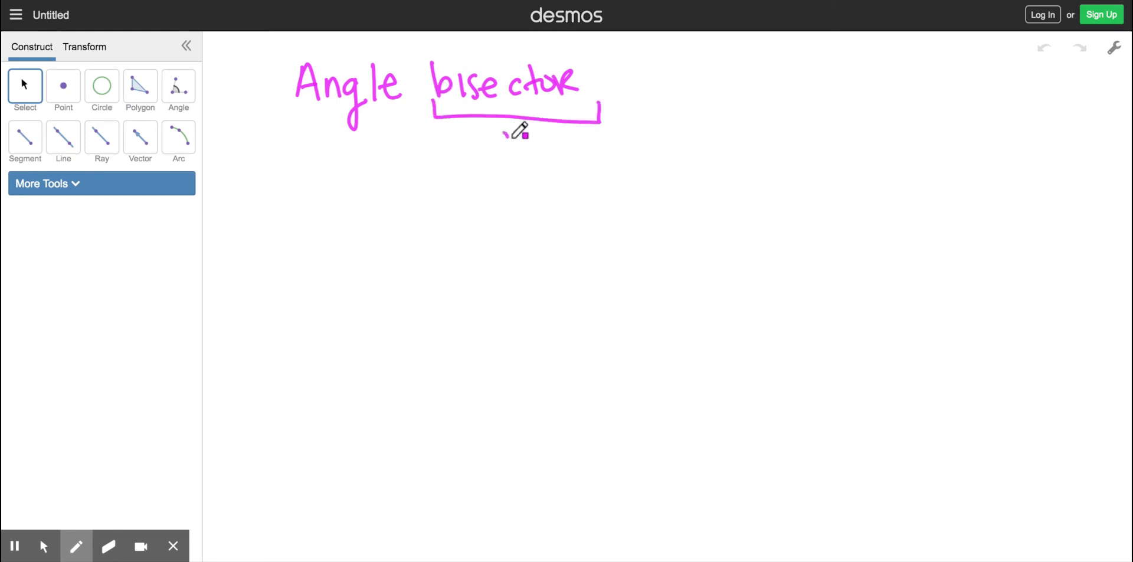
pyautogui.moveTo(508, 133)
pyautogui.mouseDown()
pyautogui.moveTo(505, 153)
pyautogui.moveTo(538, 153)
pyautogui.mouseUp()
pyautogui.moveTo(525, 142); pyautogui.dragTo(645, 151)
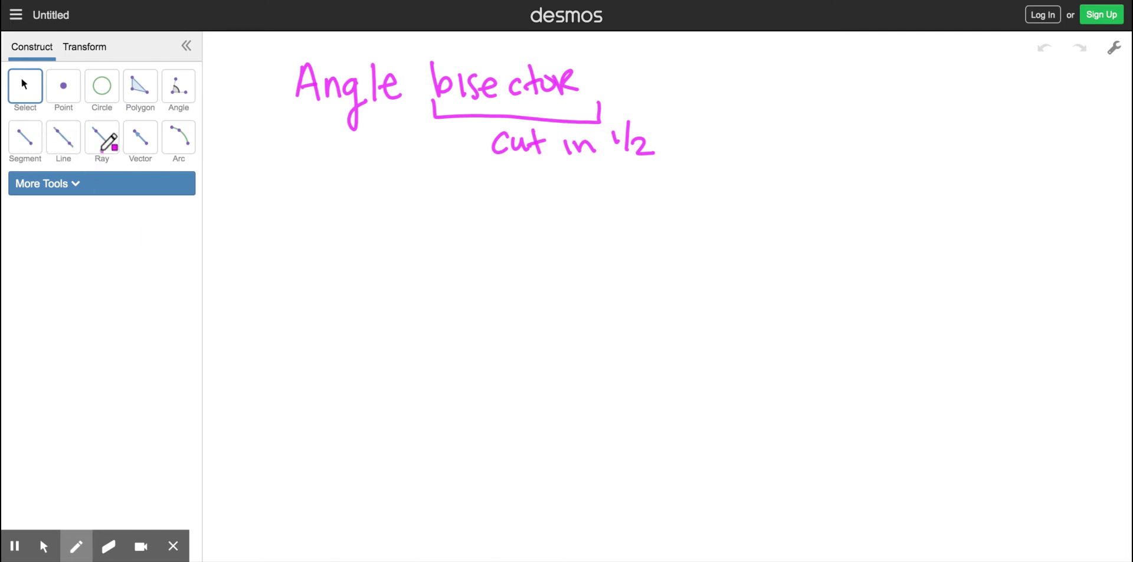
# Construct an angle from two rays sharing one vertex, one rising to the upper right and one sloping slightly down to the right
pyautogui.click(43, 546)
pyautogui.click(101, 145)
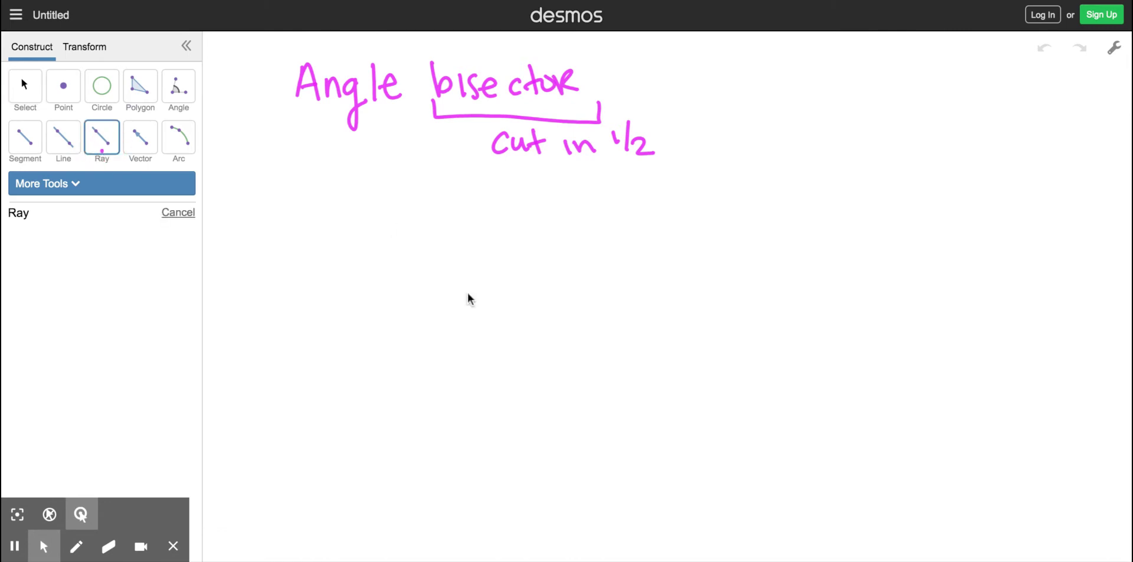
pyautogui.click(473, 354)
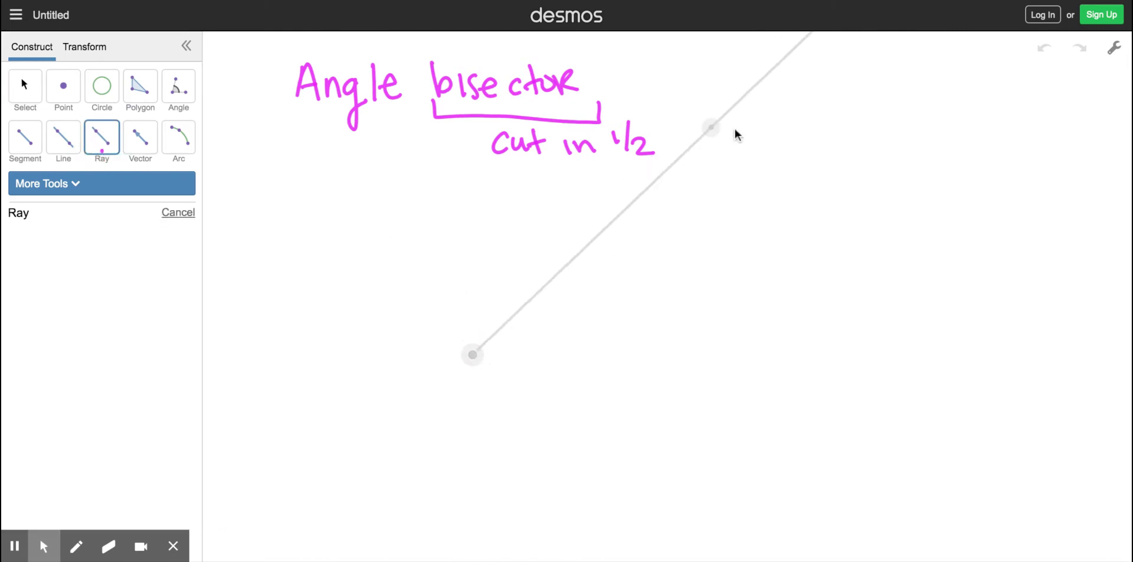
pyautogui.click(776, 102)
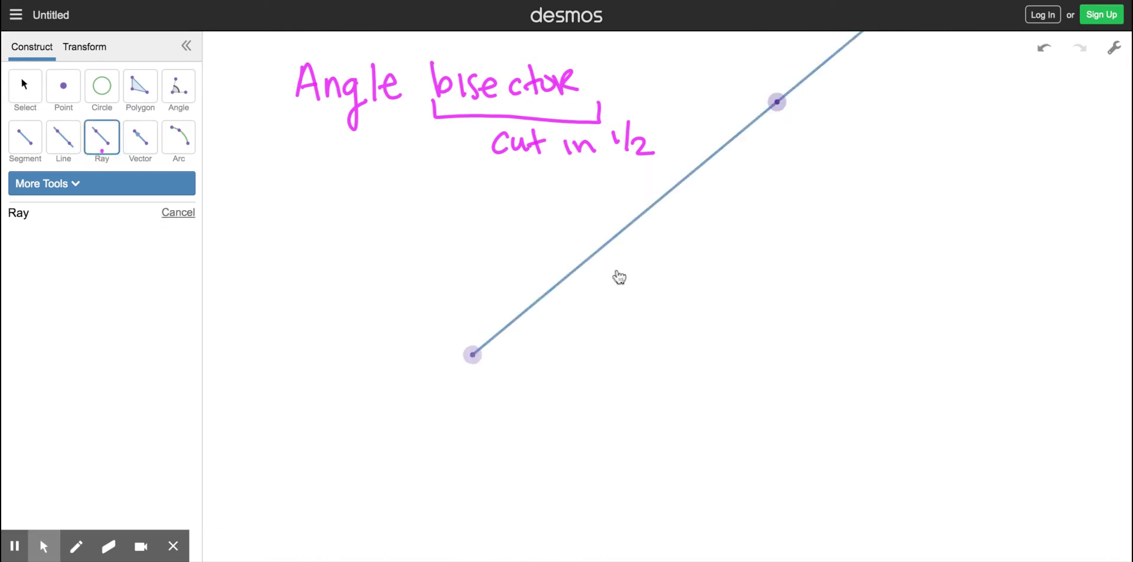
pyautogui.click(474, 355)
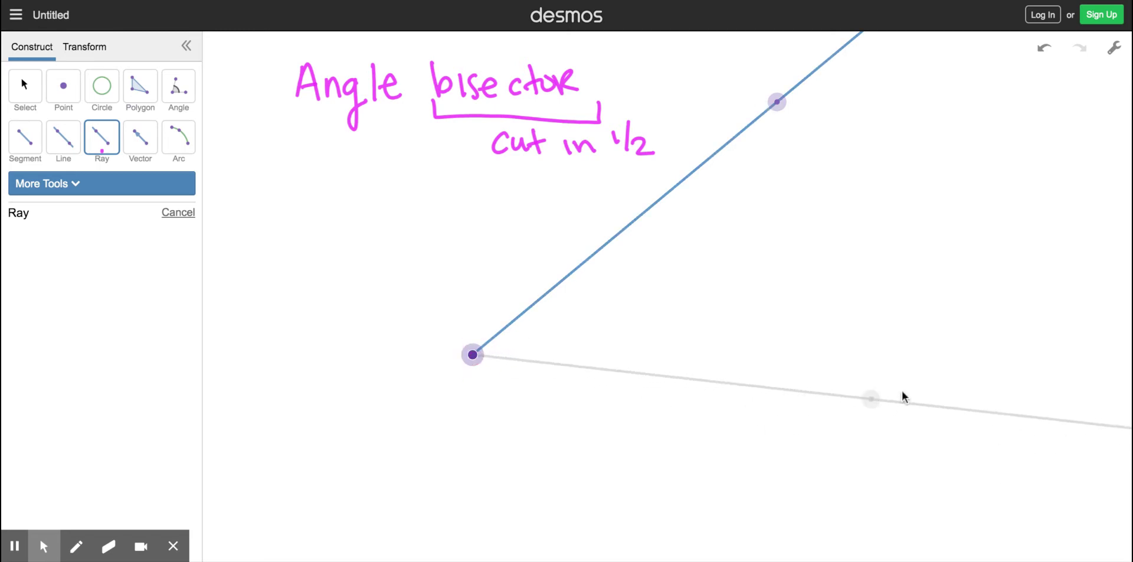
pyautogui.click(902, 390)
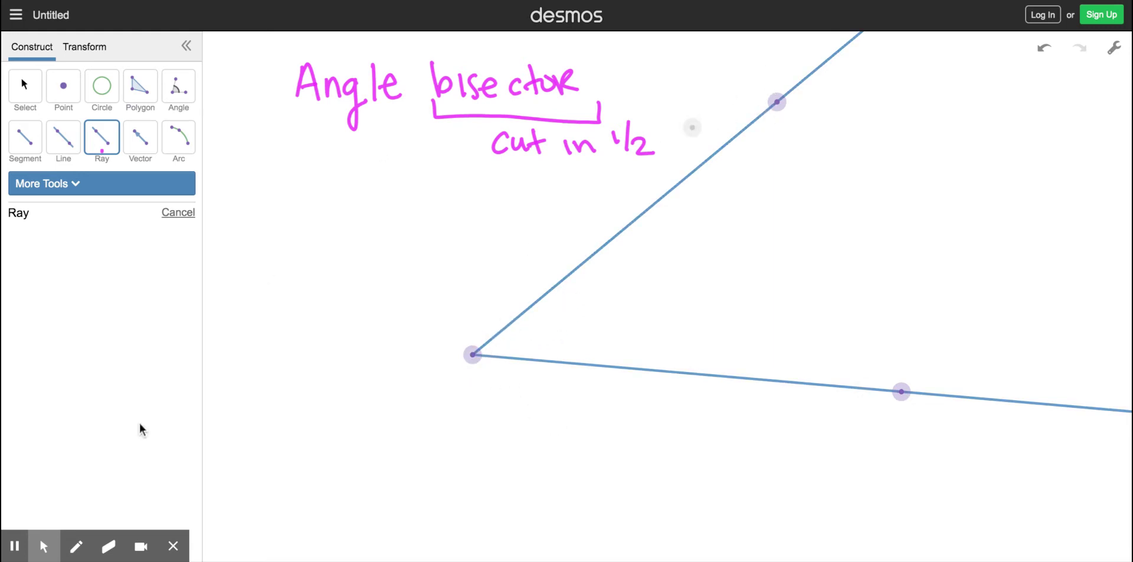
# Draw magenta arrowheads at both rays' outer points and label their shared endpoint "vertex" with an arrow
pyautogui.moveTo(81, 515)
pyautogui.click(76, 546)
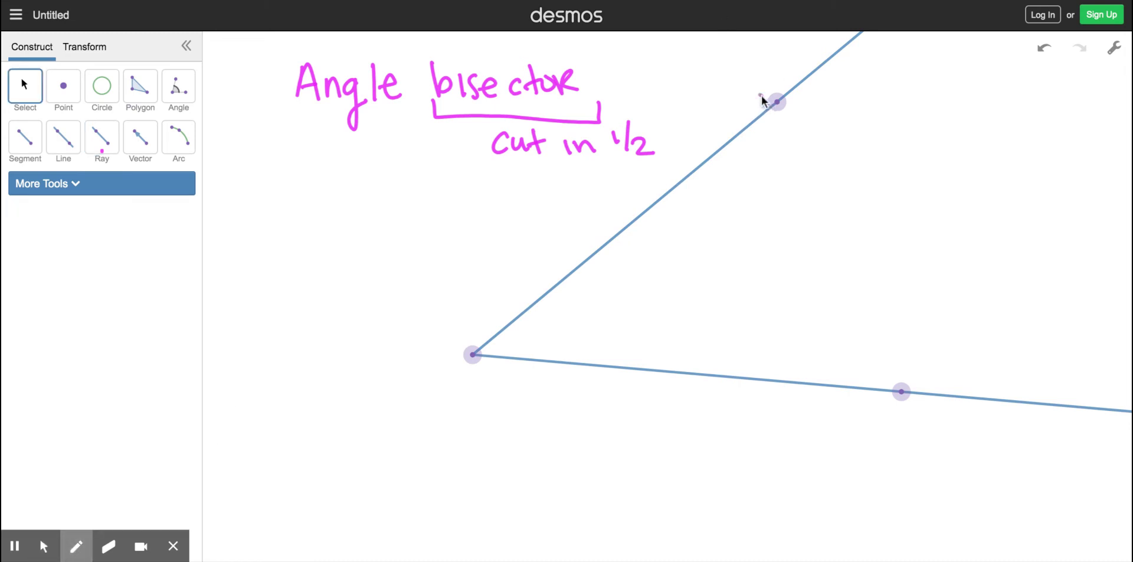
pyautogui.moveTo(760, 95); pyautogui.dragTo(778, 125)
pyautogui.moveTo(898, 379); pyautogui.dragTo(891, 419)
pyautogui.moveTo(471, 369)
pyautogui.mouseDown()
pyautogui.moveTo(500, 426)
pyautogui.moveTo(531, 401)
pyautogui.moveTo(519, 423)
pyautogui.mouseUp()
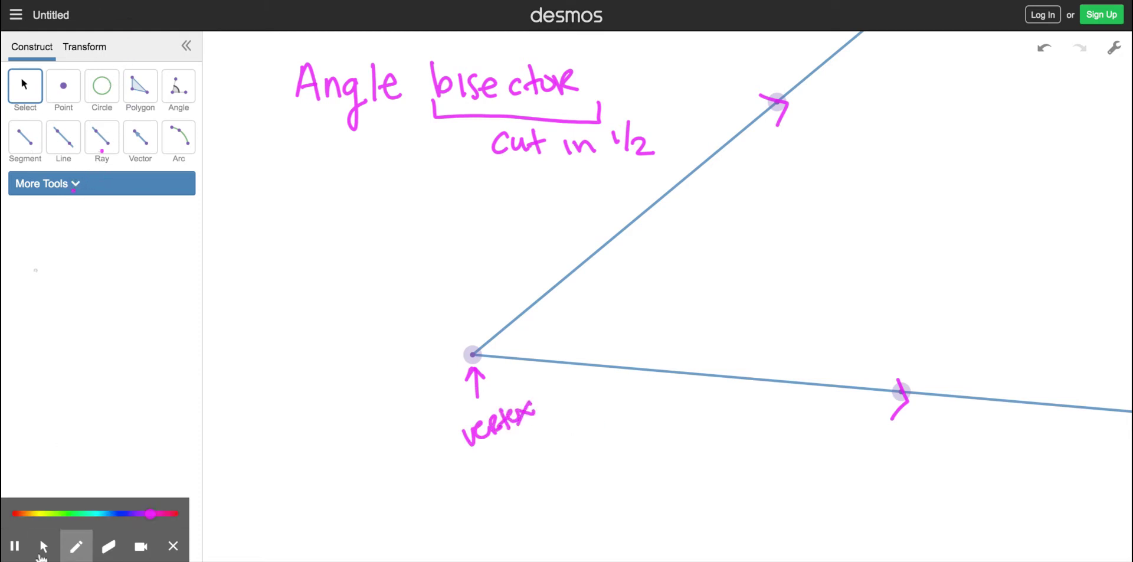
pyautogui.click(43, 545)
pyautogui.click(63, 191)
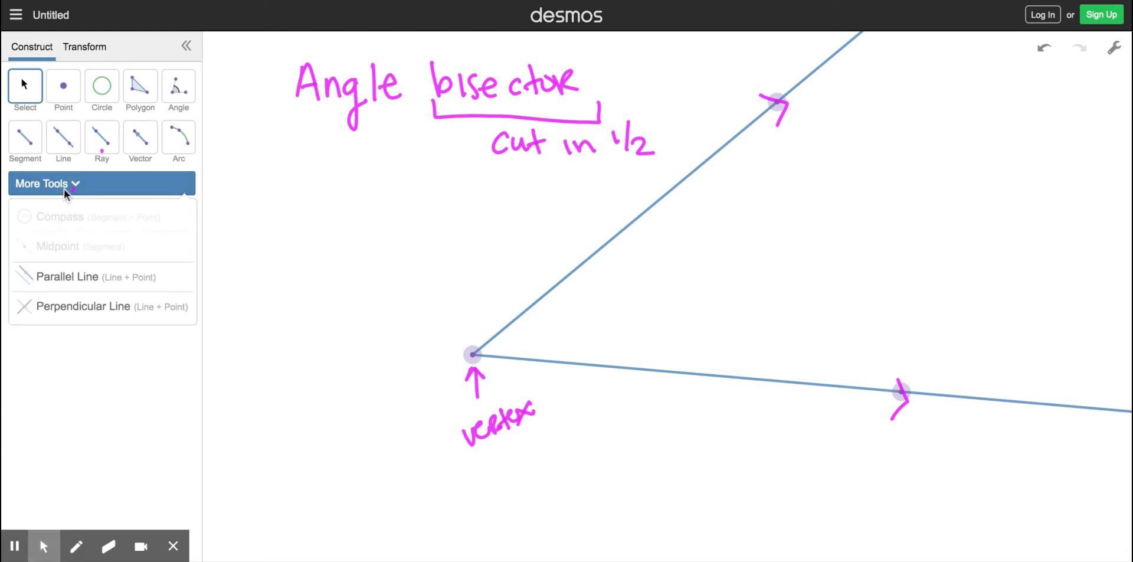
pyautogui.click(474, 354)
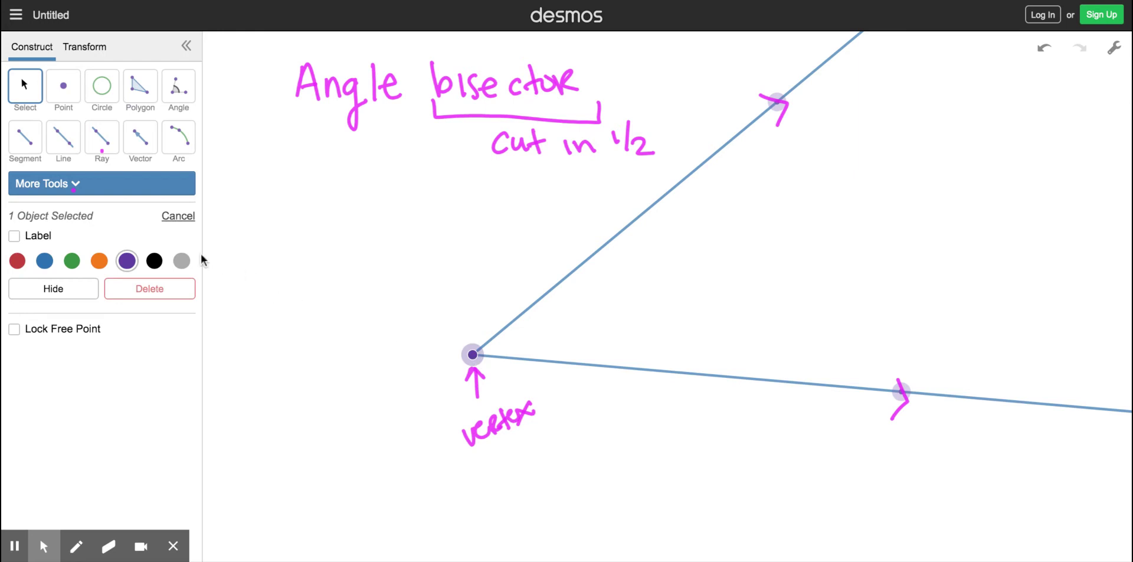
pyautogui.click(260, 258)
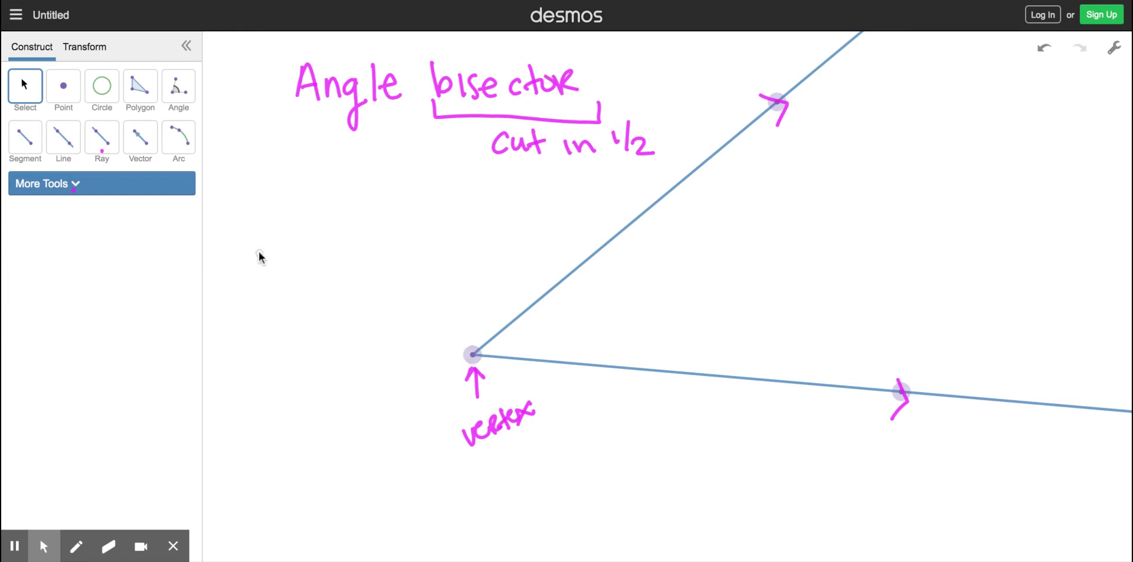
pyautogui.click(69, 185)
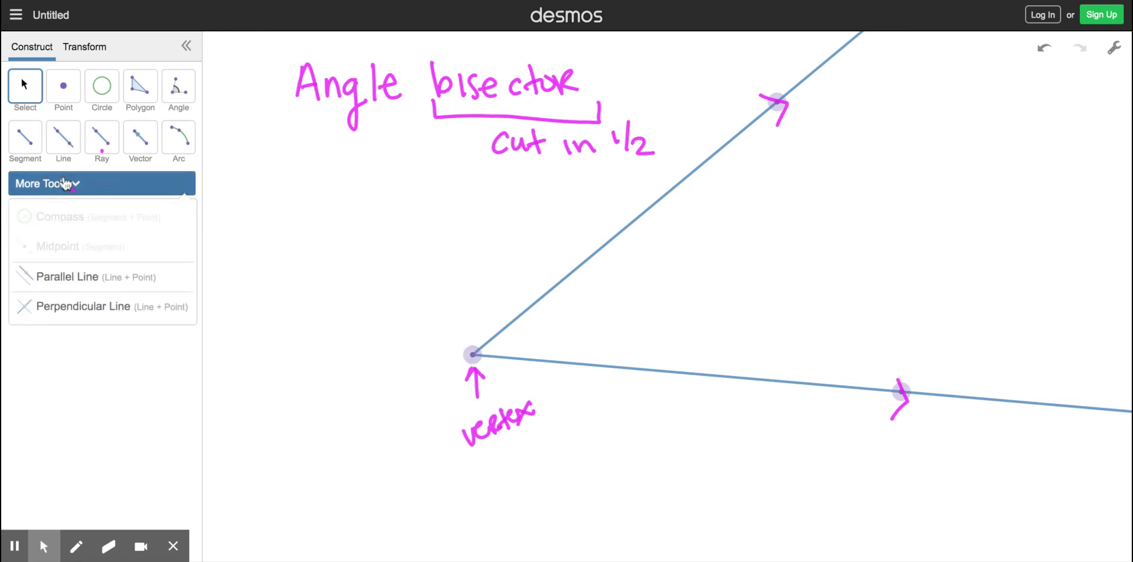
# Construct a large circle centred on the angle's vertex that crosses both rays
pyautogui.click(102, 88)
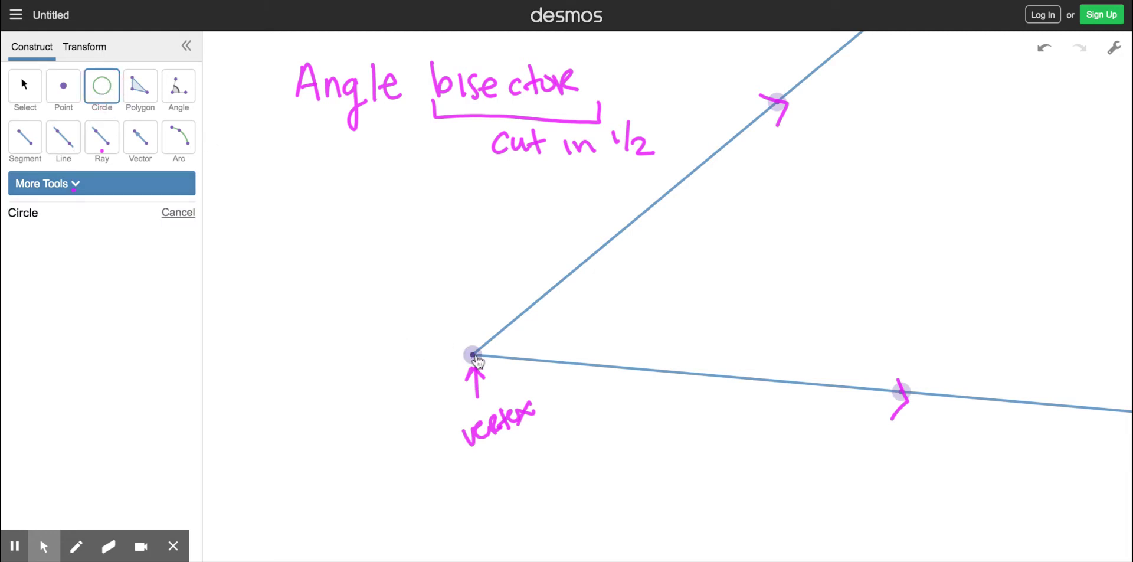
pyautogui.click(473, 356)
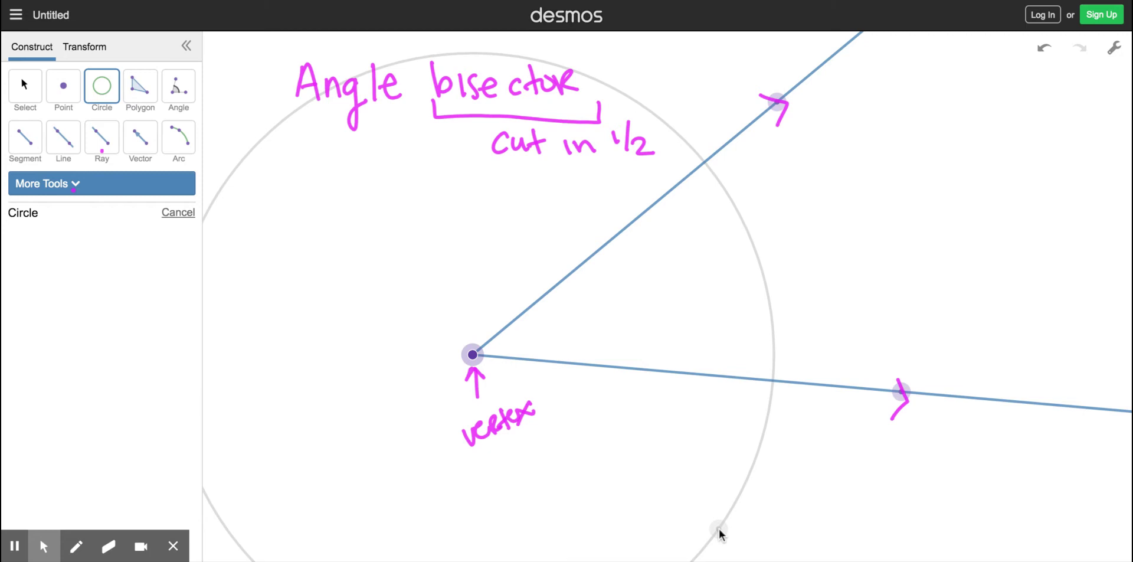
pyautogui.click(706, 516)
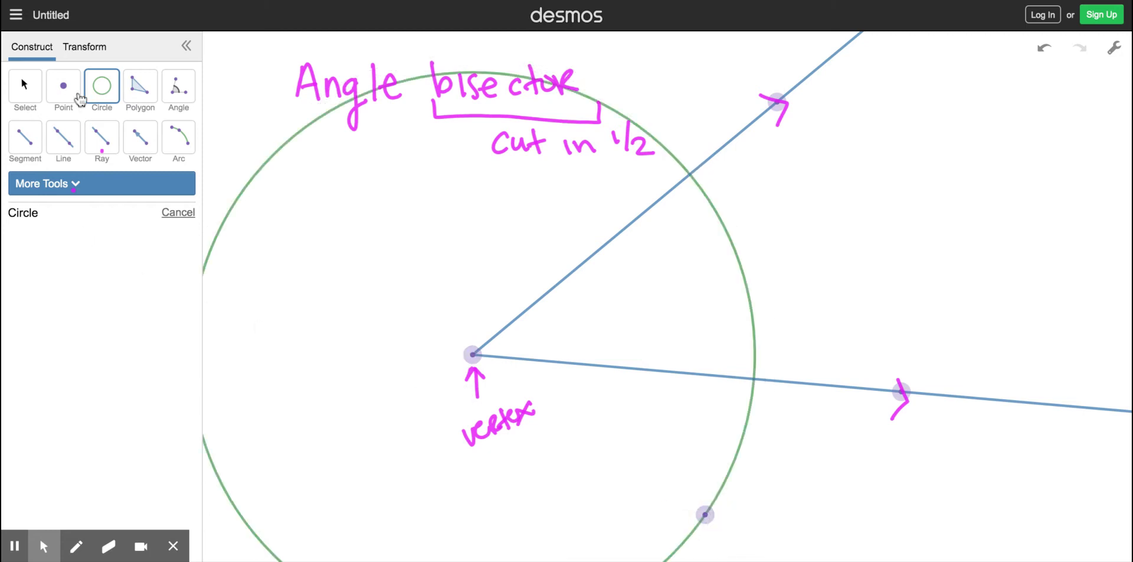
# Mark the points where the large circle crosses both rays and join them with a segment
pyautogui.click(64, 96)
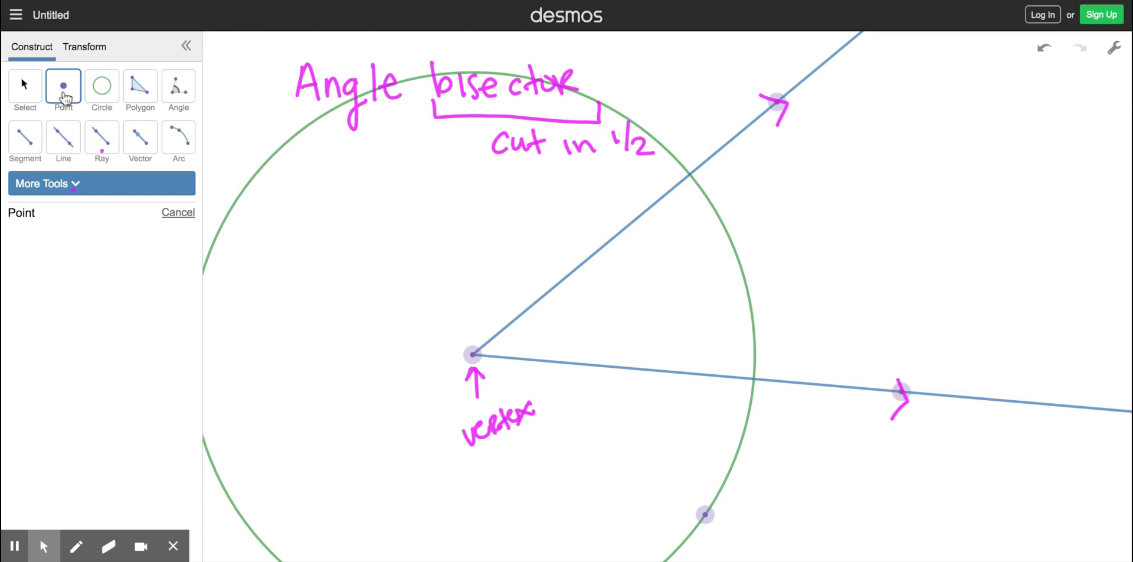
pyautogui.click(689, 176)
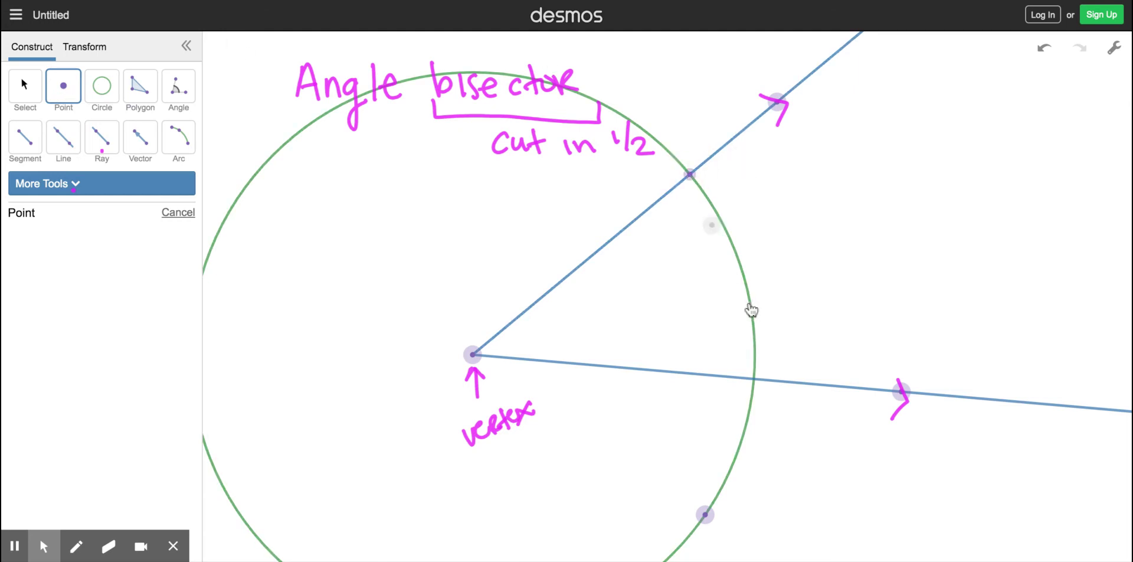
pyautogui.click(751, 378)
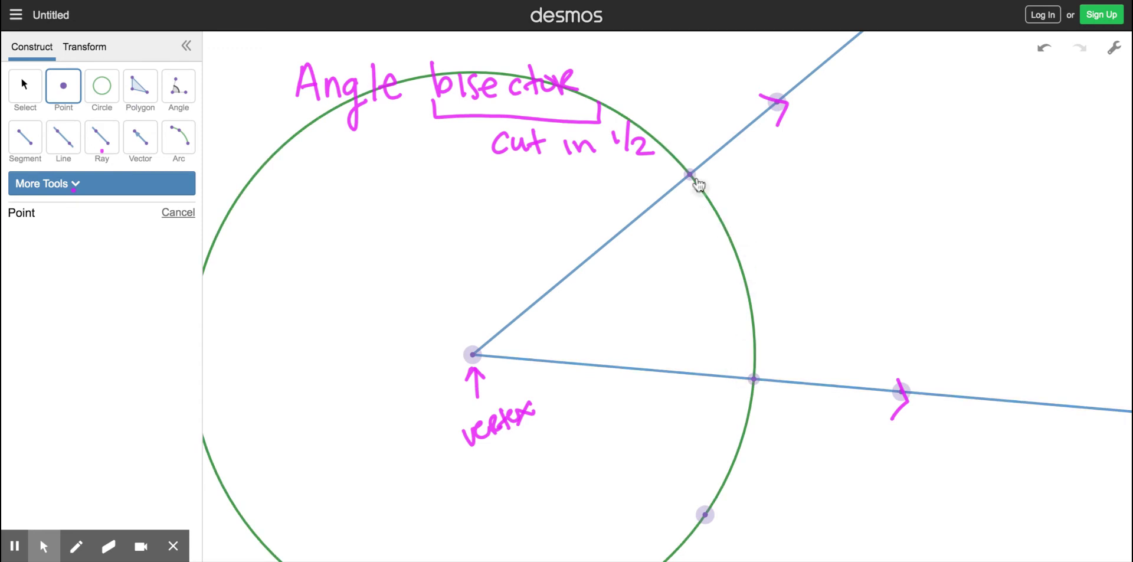
pyautogui.click(25, 137)
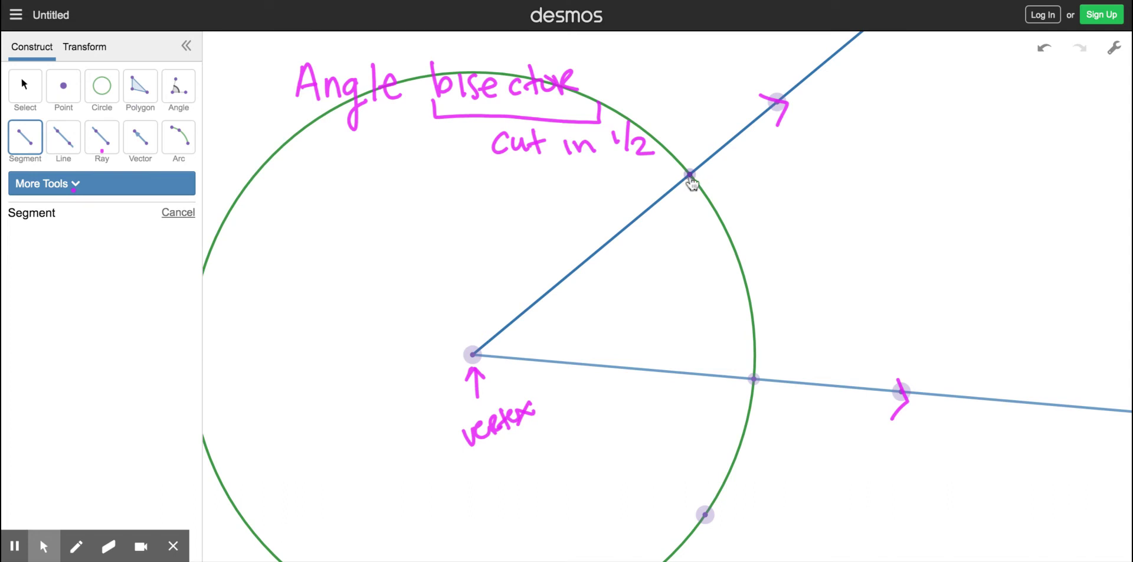
pyautogui.click(690, 176)
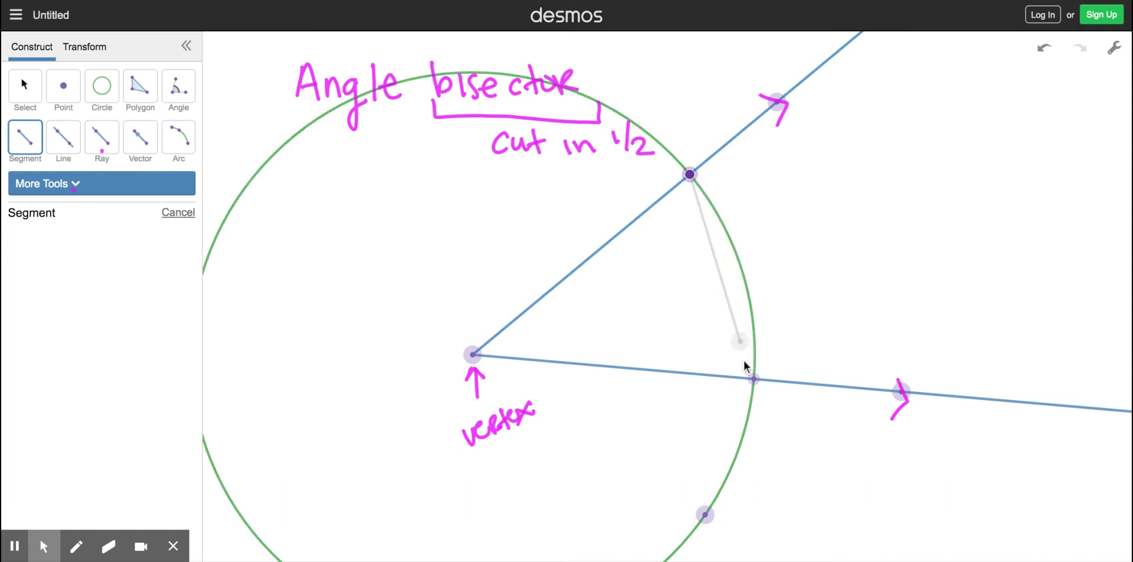
pyautogui.click(754, 379)
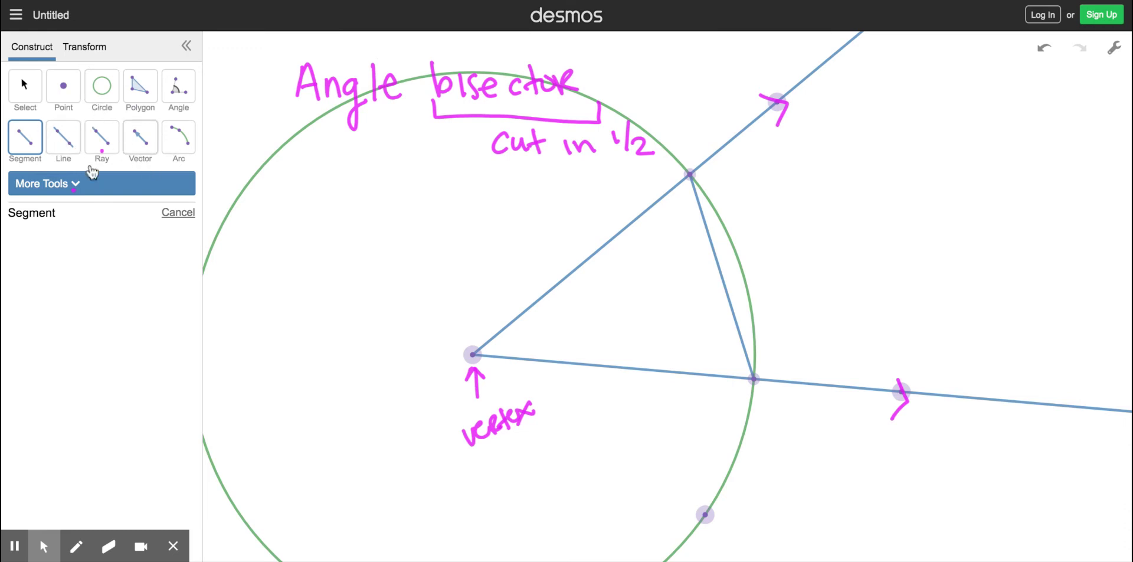
# Draw a separate, nearly horizontal segment in the empty area outside the large circle, between the two rays' outer ends
pyautogui.click(74, 185)
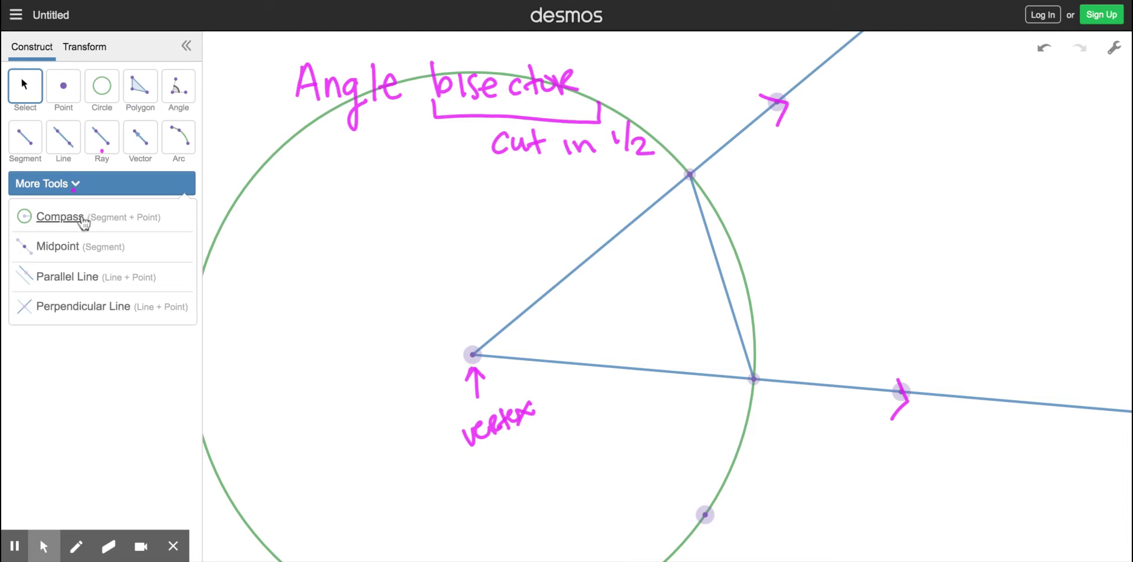
pyautogui.click(25, 142)
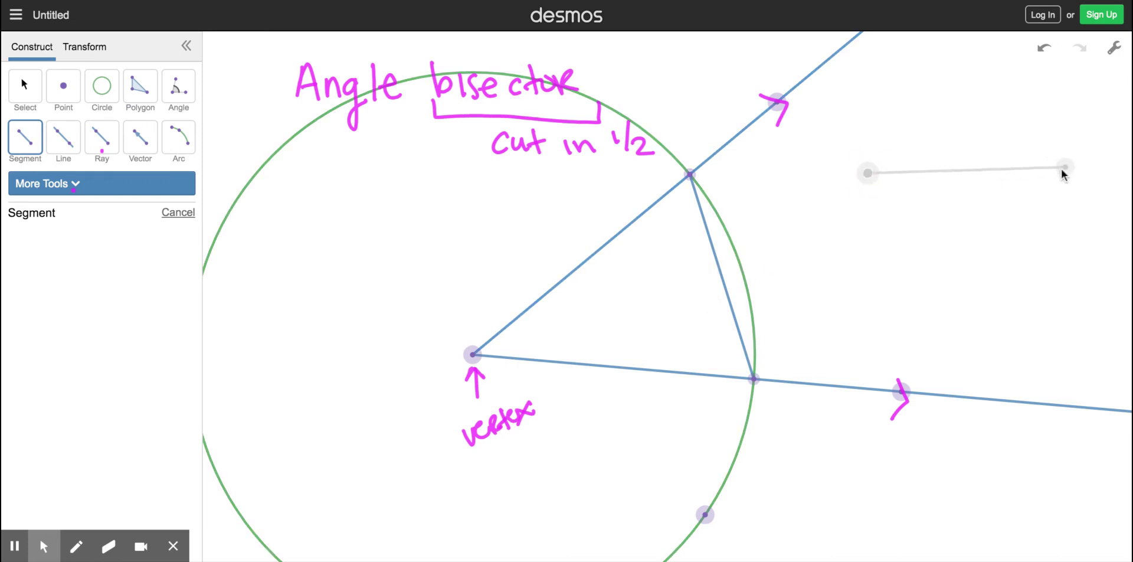
pyautogui.click(1057, 170)
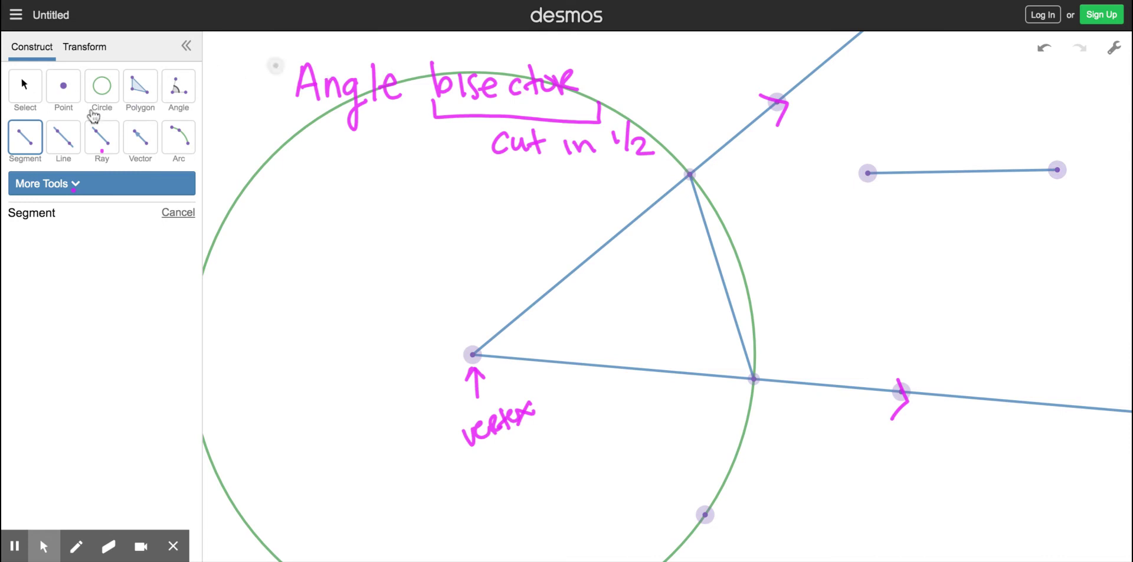
# Construct two Compass circles with the separate segment as radius, centred on the points where the large circle crosses the rays
pyautogui.click(59, 184)
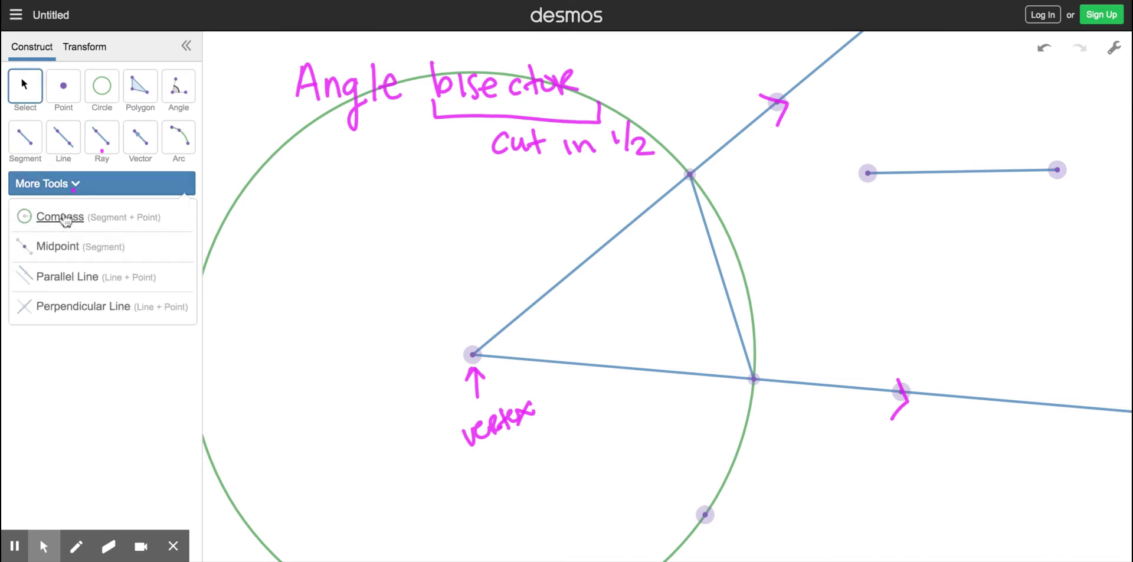
pyautogui.click(65, 218)
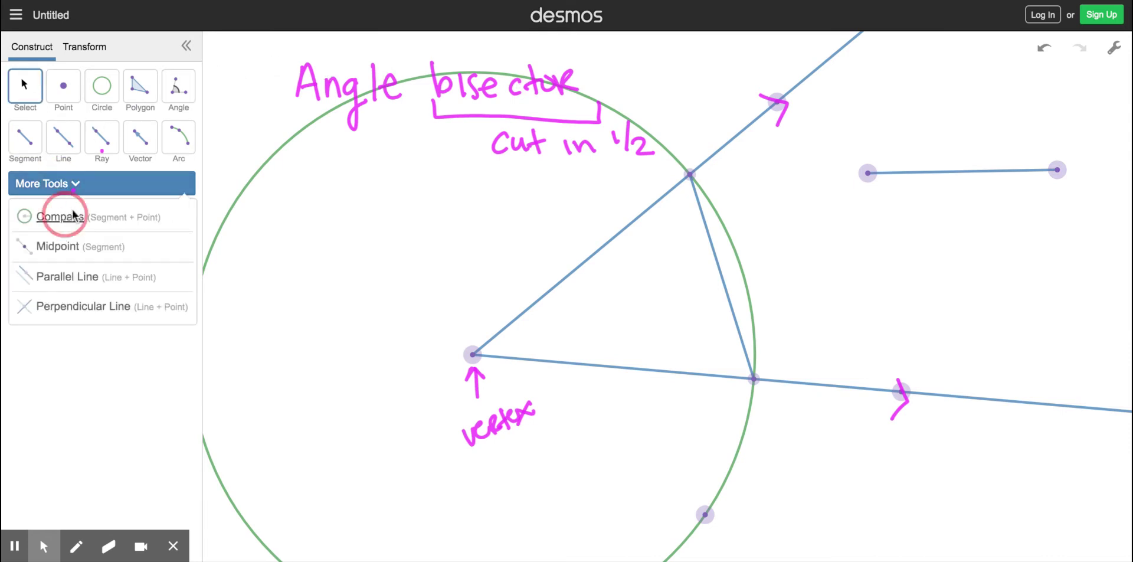
pyautogui.click(873, 173)
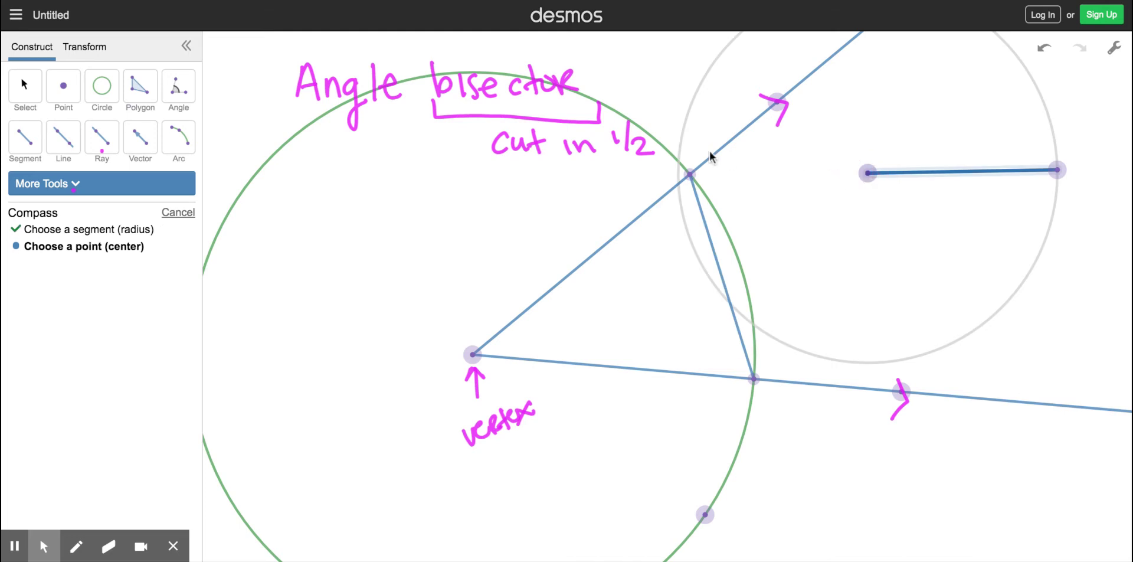
pyautogui.click(690, 175)
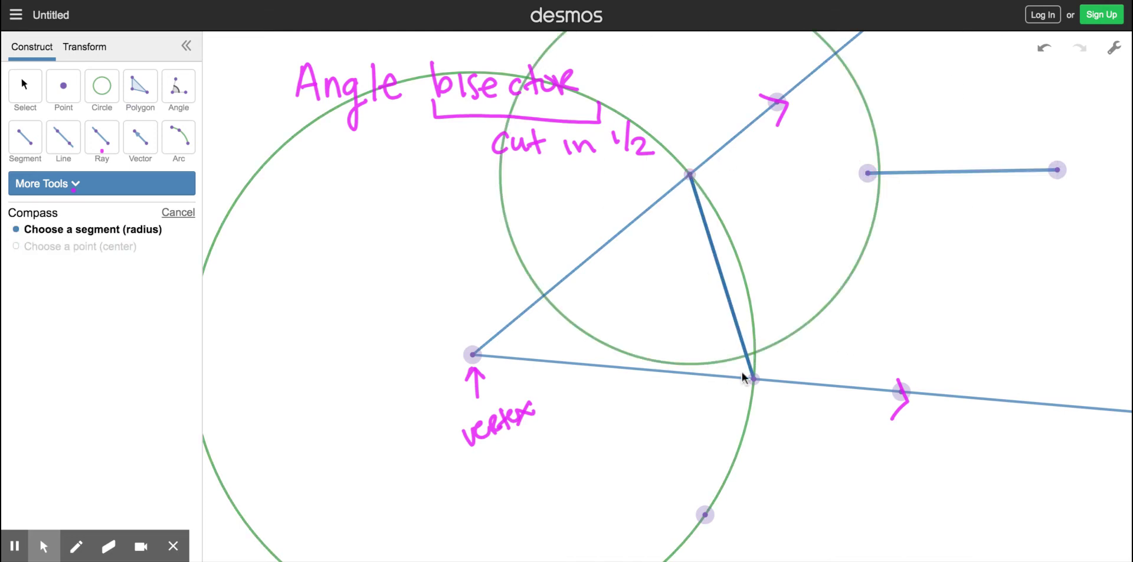
pyautogui.click(1055, 171)
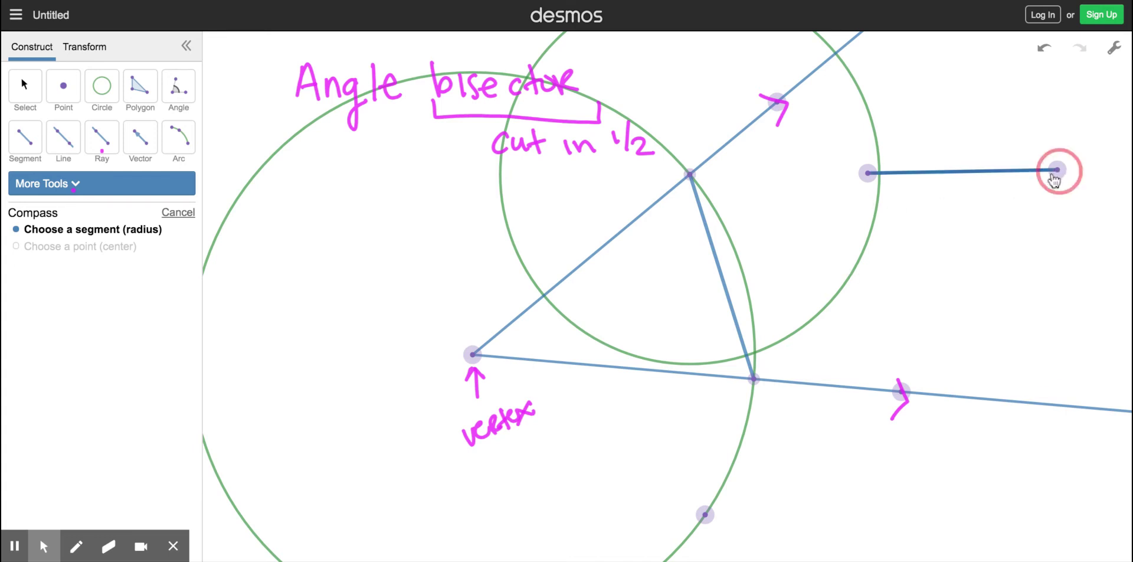
pyautogui.click(754, 378)
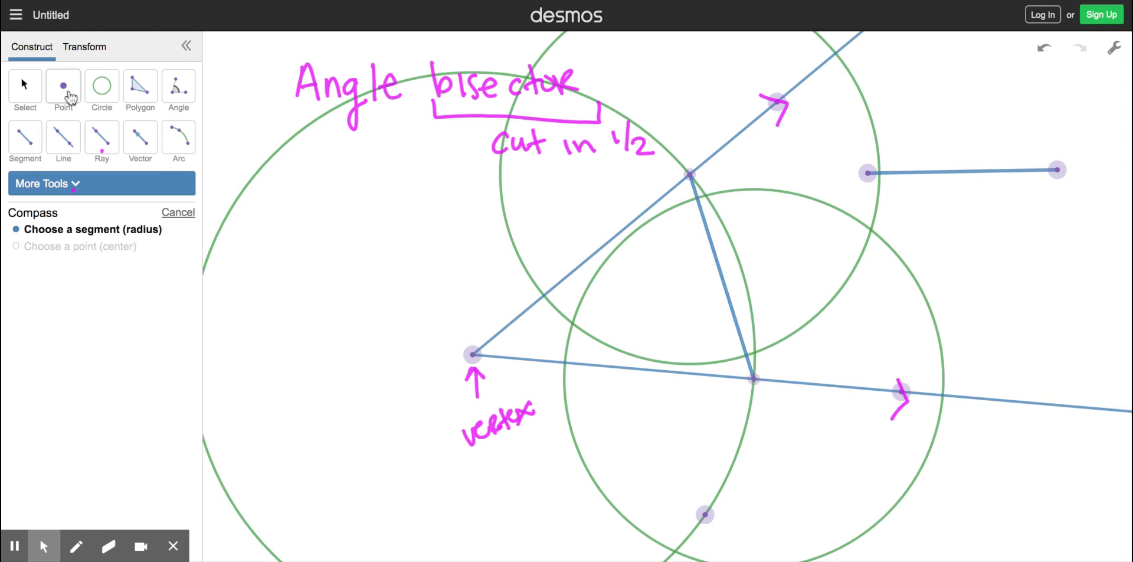
# Mark both intersections of the two equal circles and construct a line through them
pyautogui.click(59, 91)
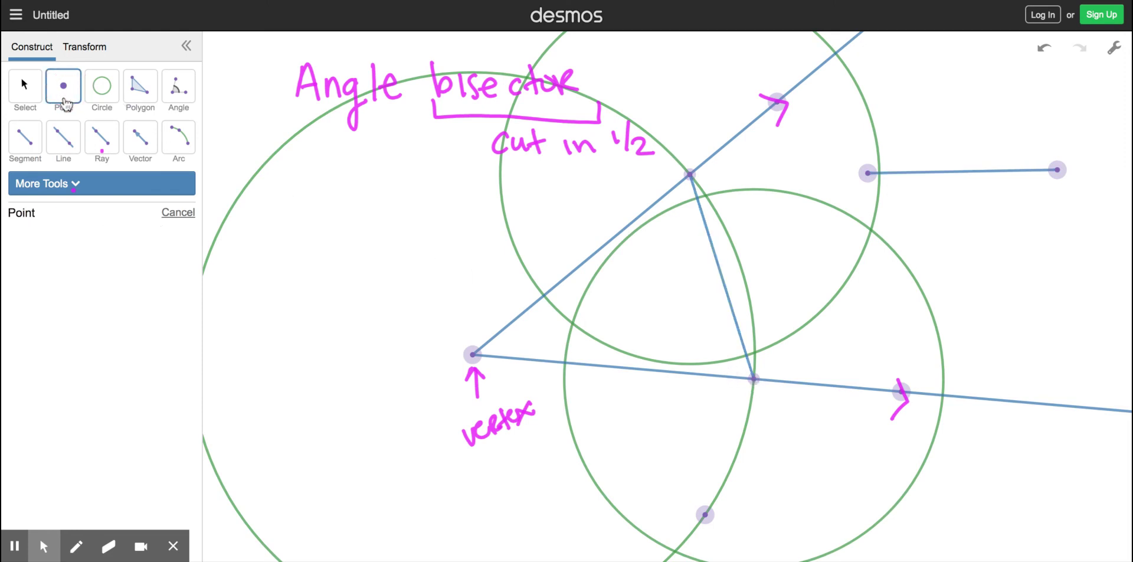
pyautogui.click(573, 324)
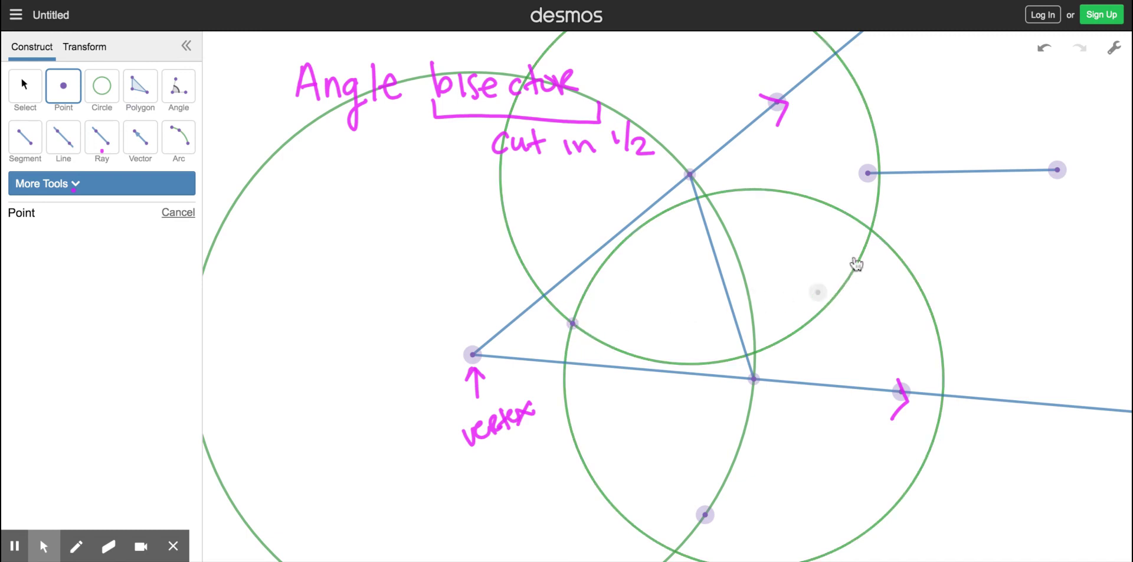
pyautogui.click(871, 230)
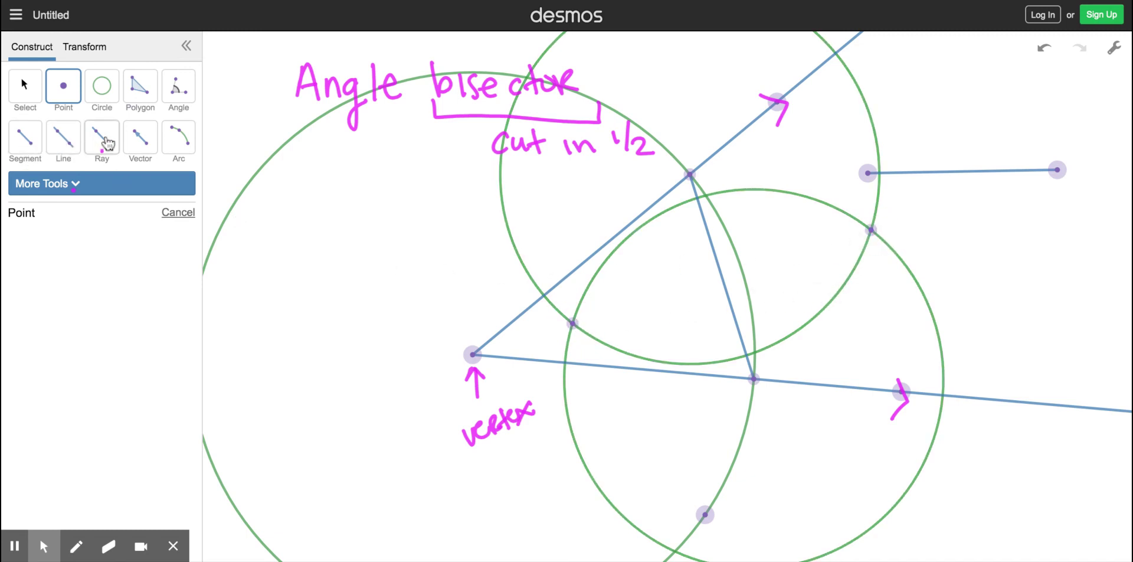
pyautogui.click(66, 142)
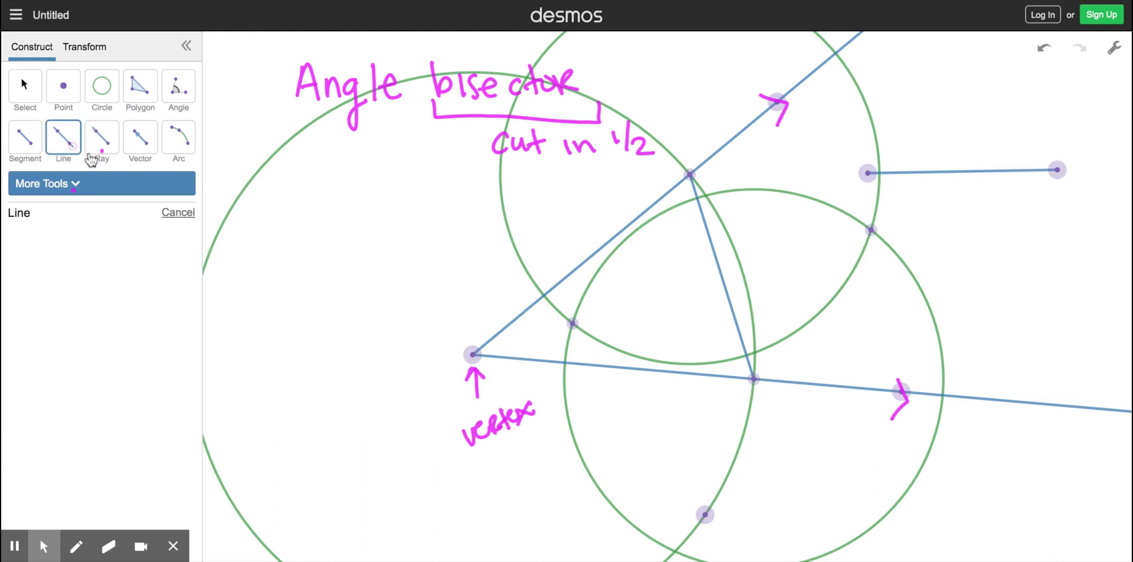
pyautogui.click(574, 324)
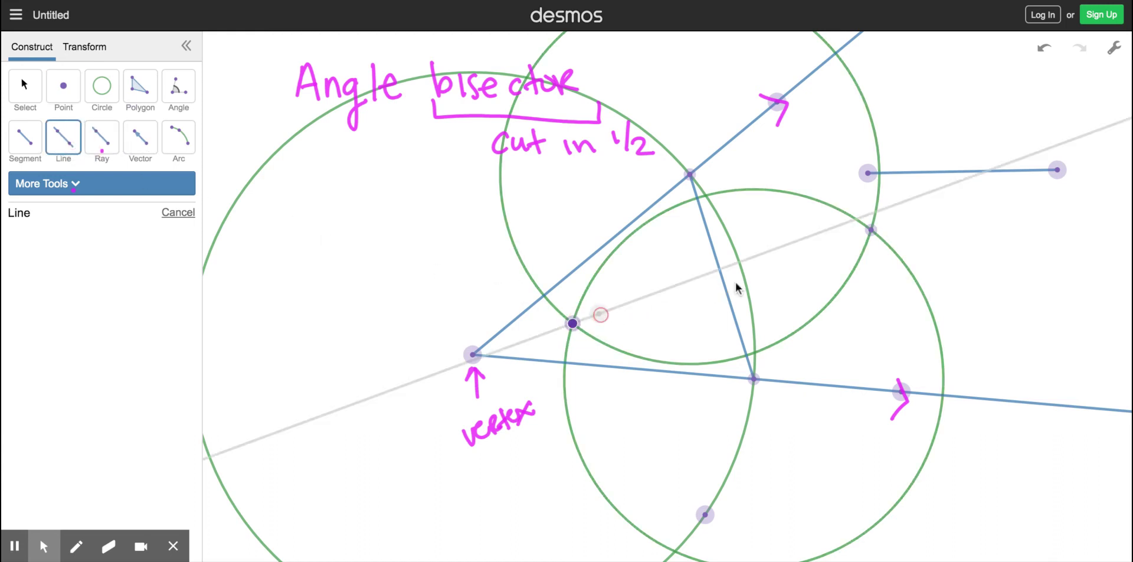
pyautogui.click(872, 230)
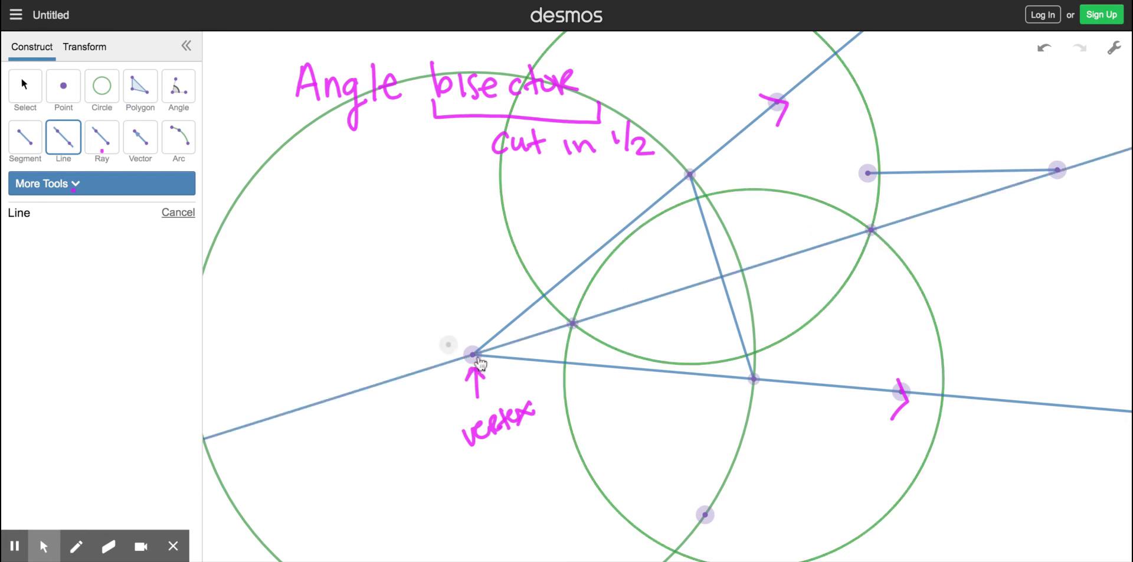
# Construct the midpoint of the segment joining the two ray crossings
pyautogui.click(72, 183)
pyautogui.click(77, 248)
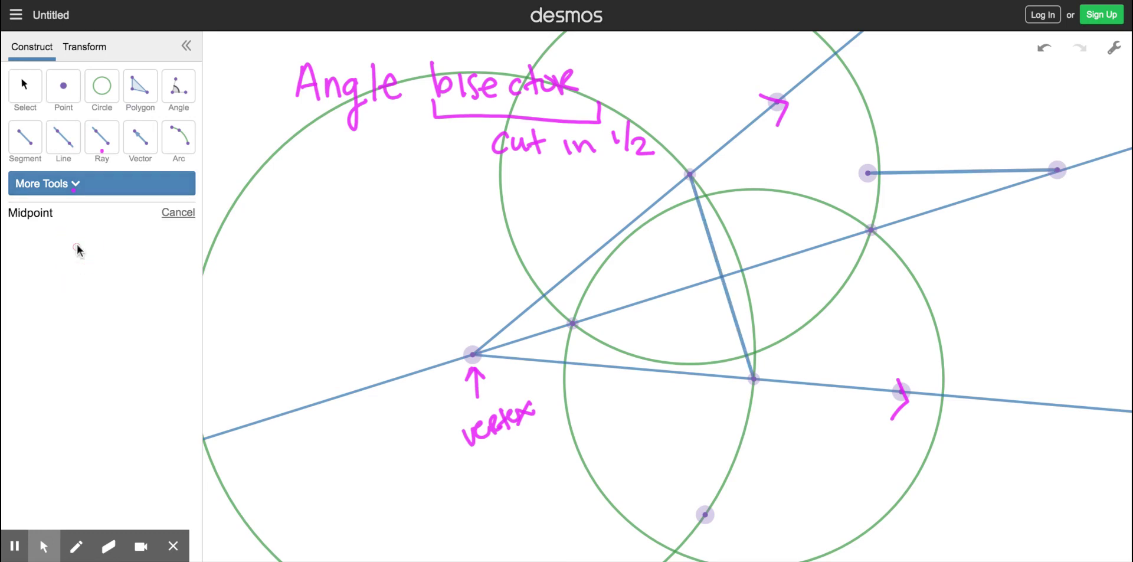
pyautogui.click(718, 258)
# Trace both rays and the bisector from the vertex with wavy turquoise strokes, ending the bisector in an arrowhead
pyautogui.click(77, 549)
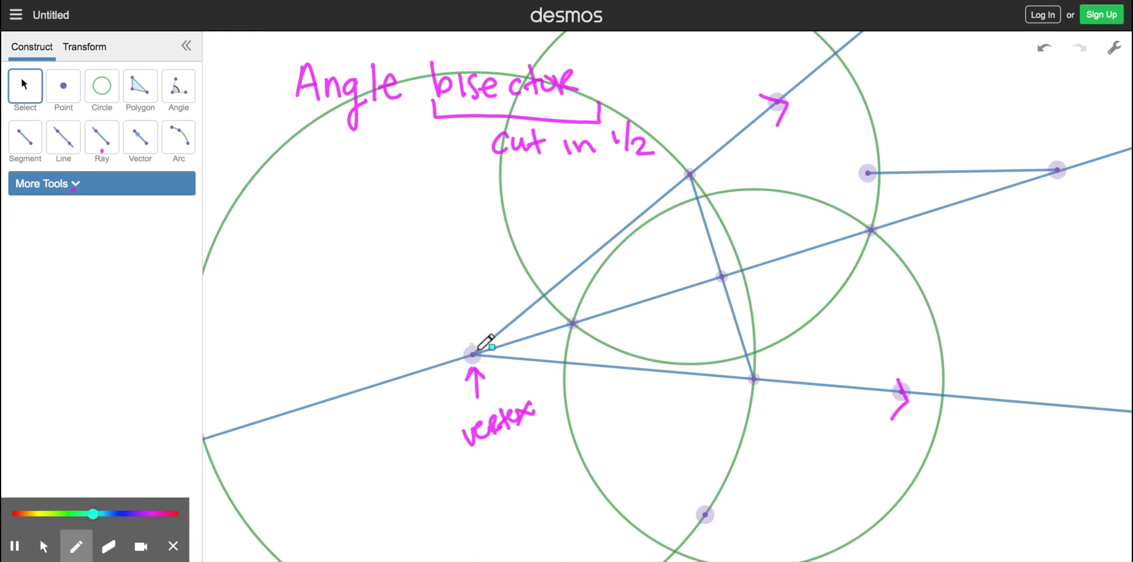
pyautogui.moveTo(492, 335); pyautogui.dragTo(565, 275)
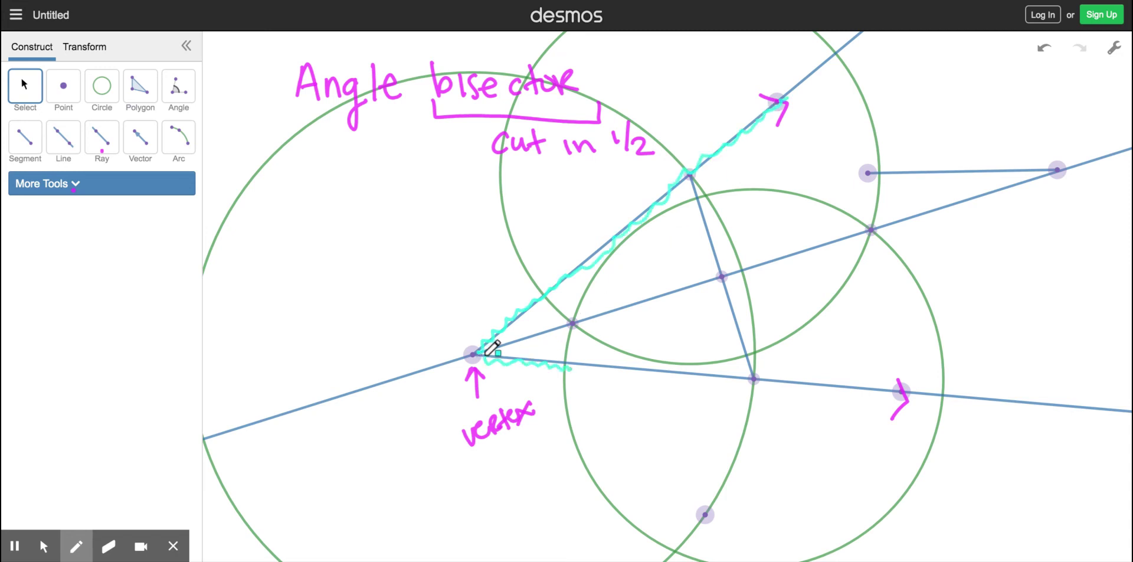
pyautogui.moveTo(493, 348); pyautogui.dragTo(621, 377)
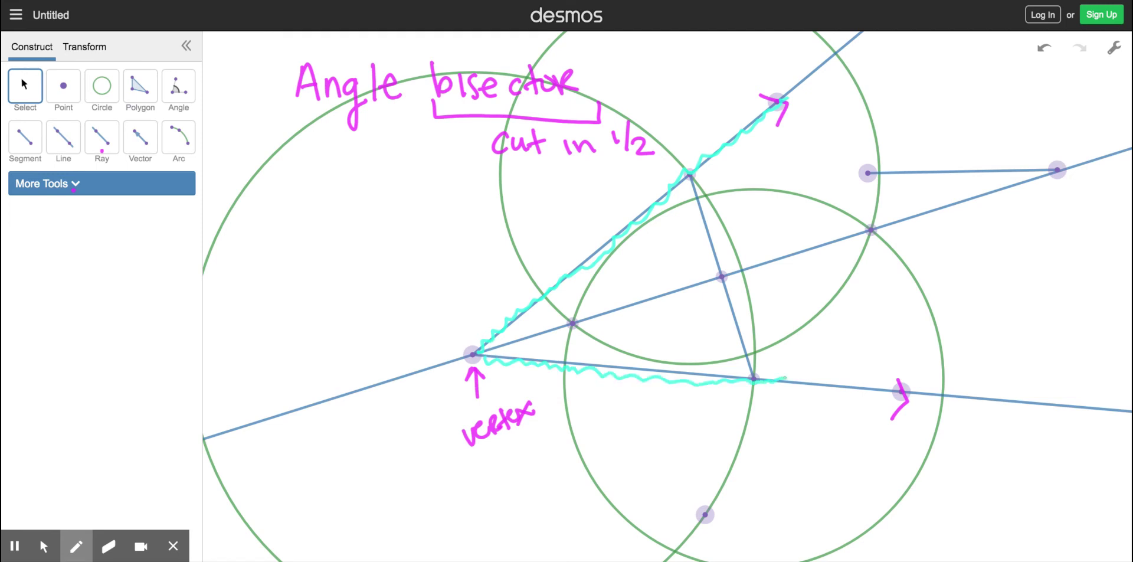
pyautogui.moveTo(864, 389); pyautogui.dragTo(906, 399)
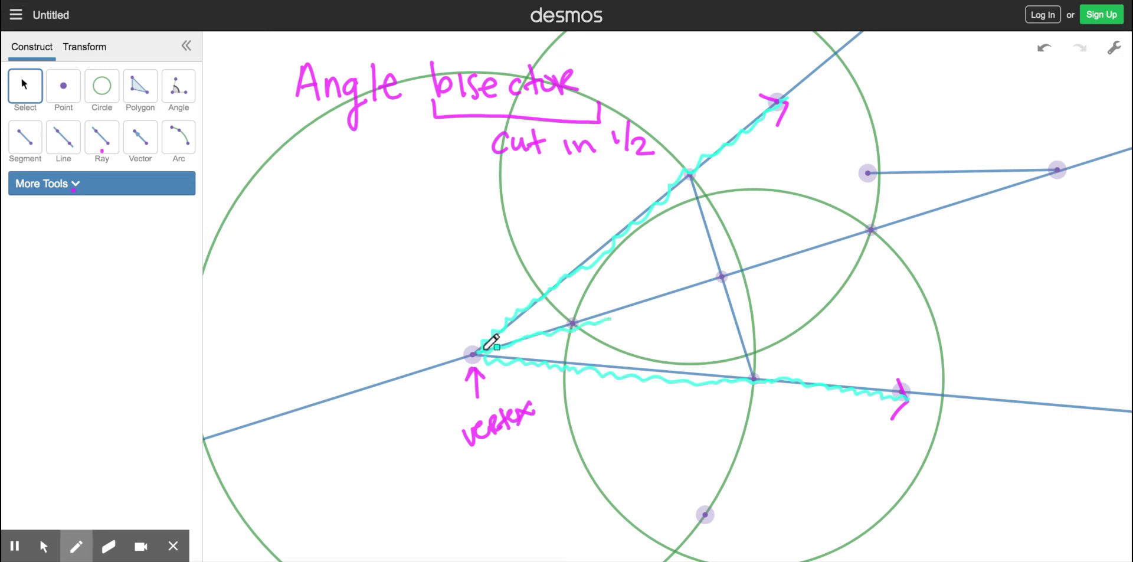
pyautogui.moveTo(610, 318); pyautogui.dragTo(666, 296)
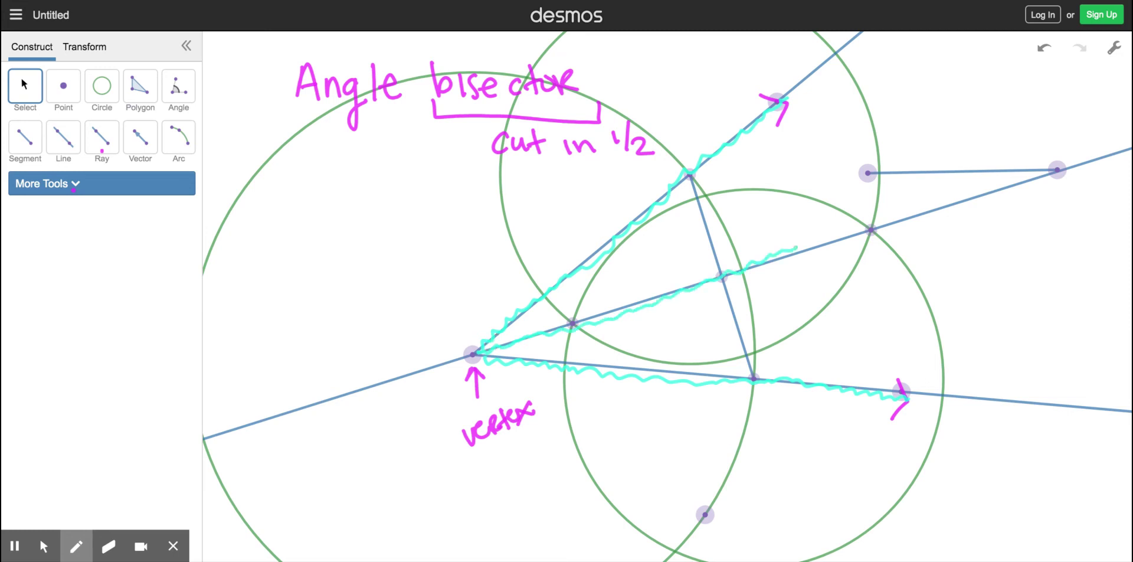
pyautogui.moveTo(921, 212); pyautogui.dragTo(922, 229)
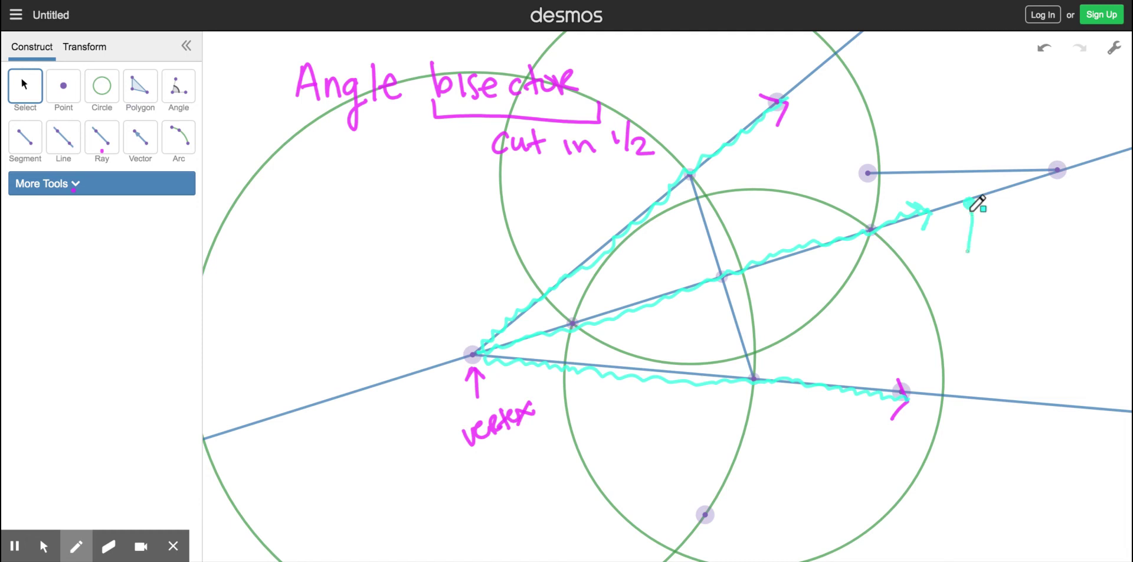
# Draw turquoise perpendiculars from a point on the bisector to both rays, with right-angle marks and matching single tick marks
pyautogui.moveTo(961, 307); pyautogui.dragTo(962, 362)
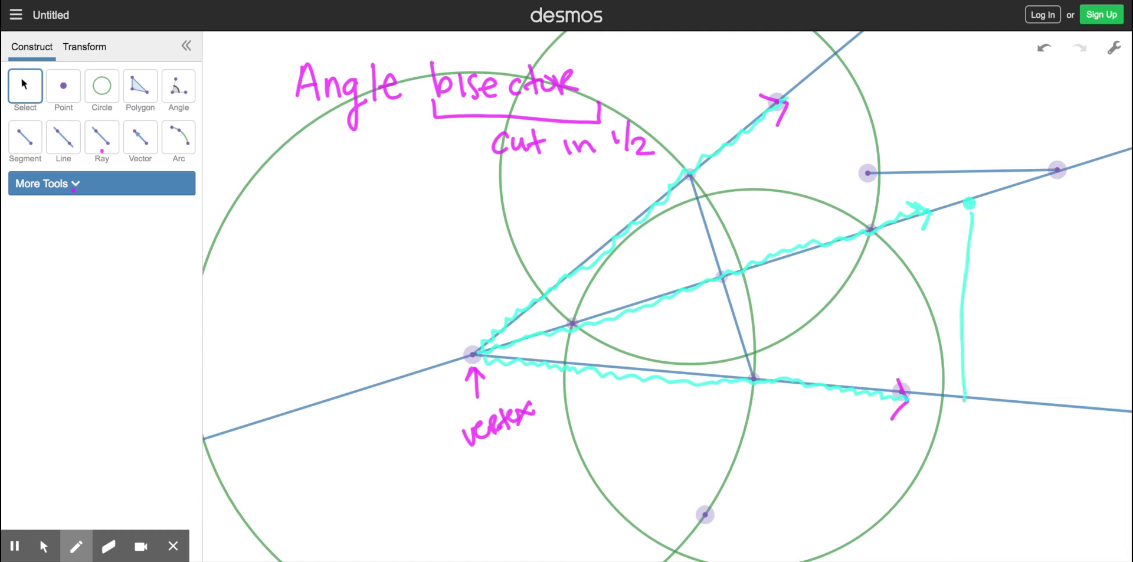
pyautogui.moveTo(949, 386); pyautogui.dragTo(965, 379)
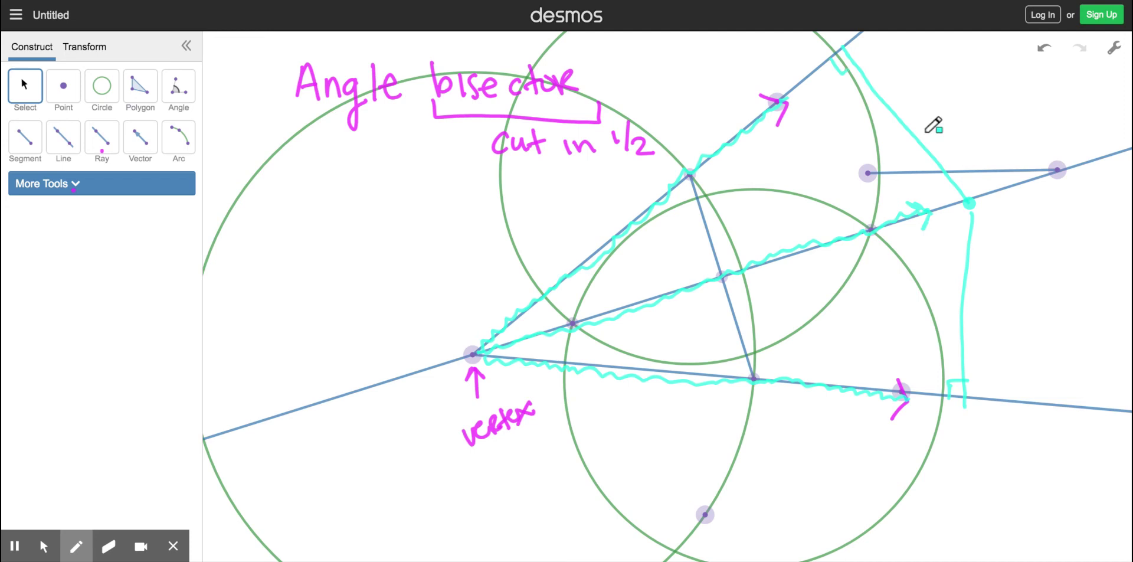
pyautogui.moveTo(900, 140); pyautogui.dragTo(921, 124)
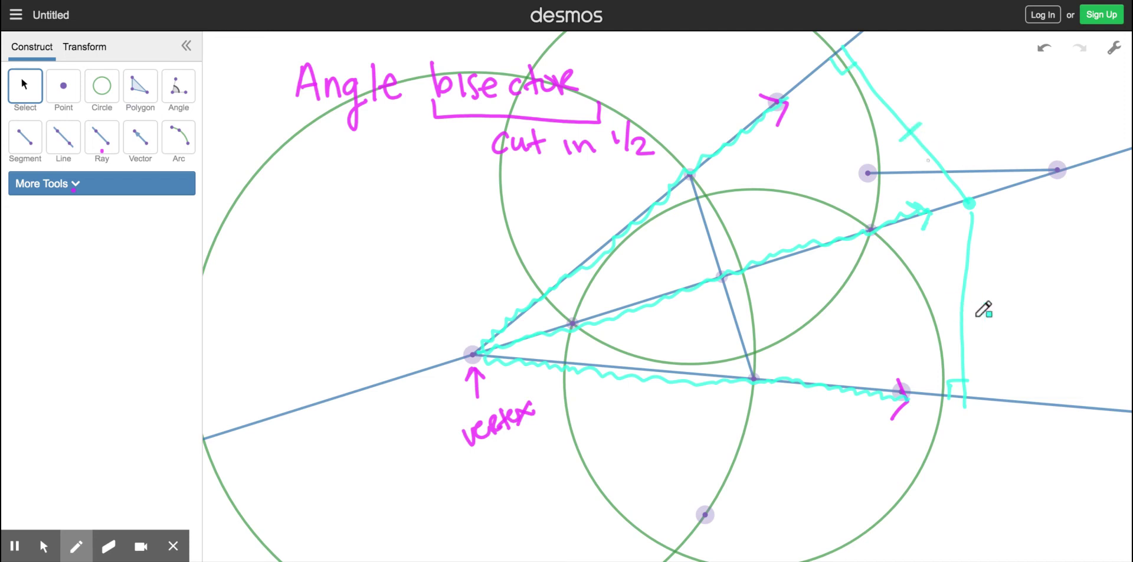
pyautogui.moveTo(949, 306); pyautogui.dragTo(982, 308)
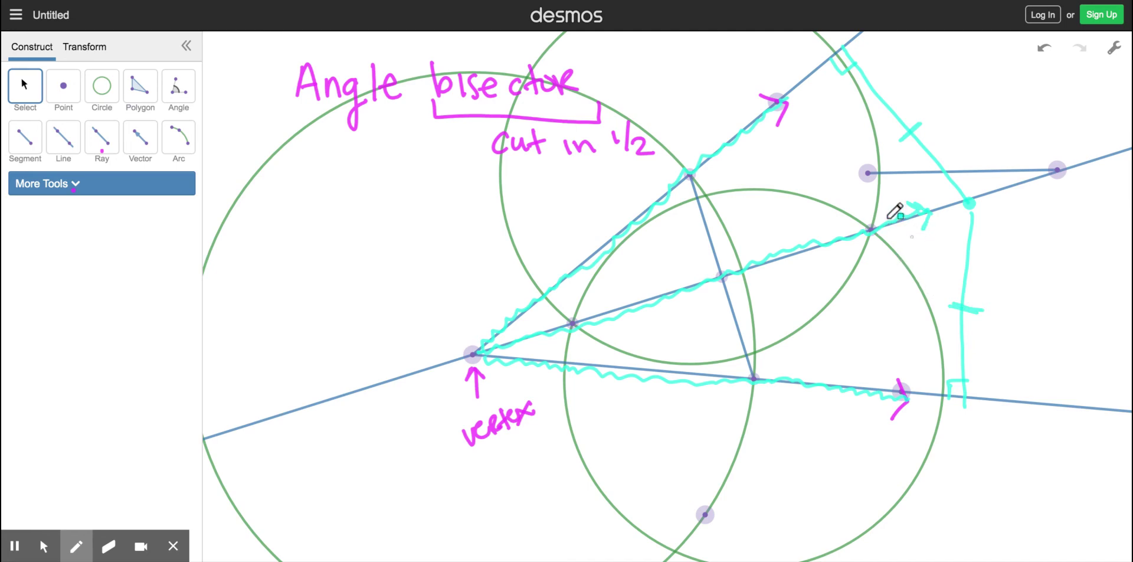
pyautogui.moveTo(903, 204); pyautogui.dragTo(930, 211)
# Label each half of the bisected angle 35° and draw an arc in each half near the vertex
pyautogui.moveTo(597, 283); pyautogui.dragTo(598, 295)
pyautogui.moveTo(618, 272); pyautogui.dragTo(611, 289)
pyautogui.moveTo(621, 264); pyautogui.dragTo(619, 268)
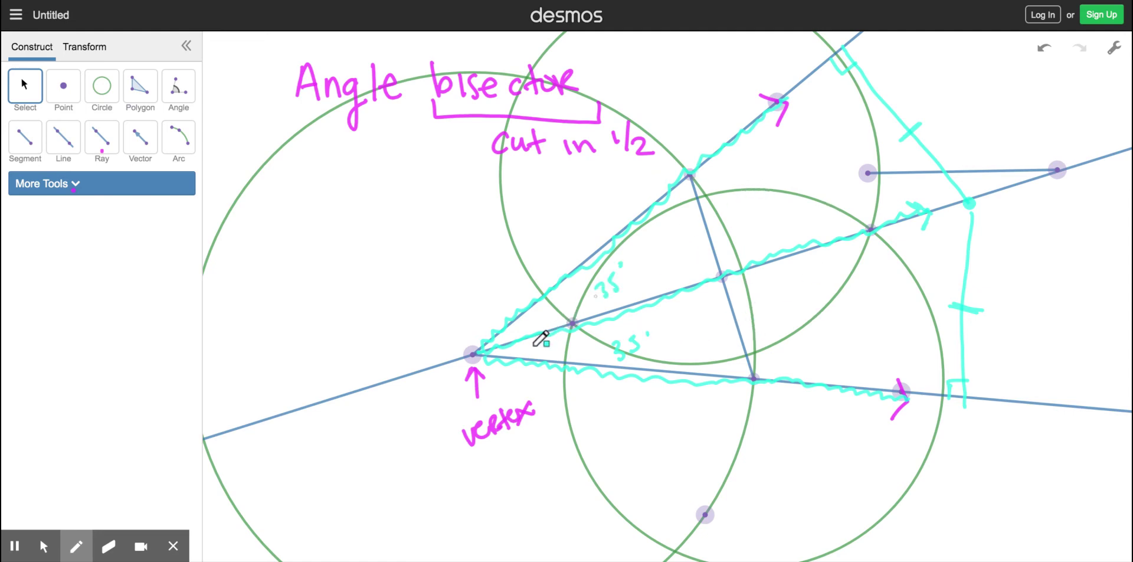
pyautogui.moveTo(535, 344); pyautogui.dragTo(536, 368)
pyautogui.moveTo(548, 301); pyautogui.dragTo(550, 327)
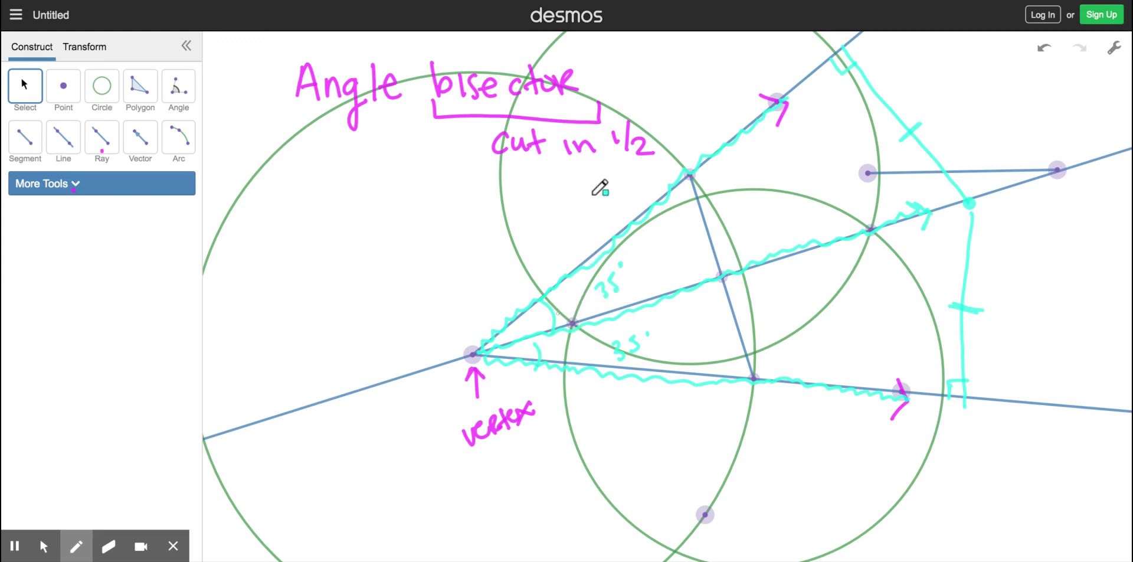
pyautogui.click(11, 554)
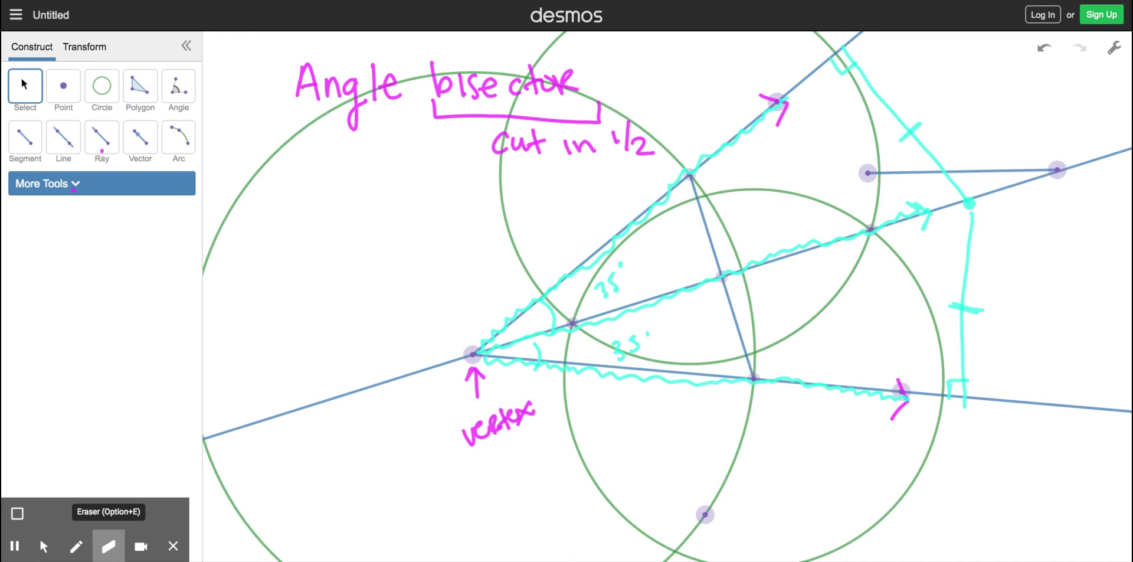
# Clear all handwritten annotations and start a new blank construction
pyautogui.click(17, 513)
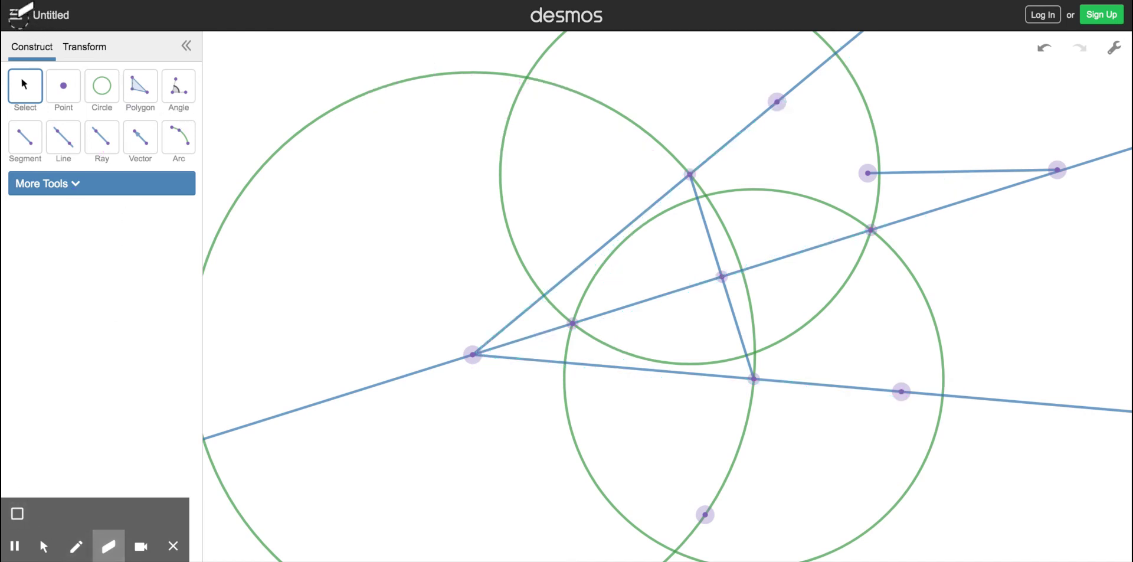
pyautogui.click(43, 546)
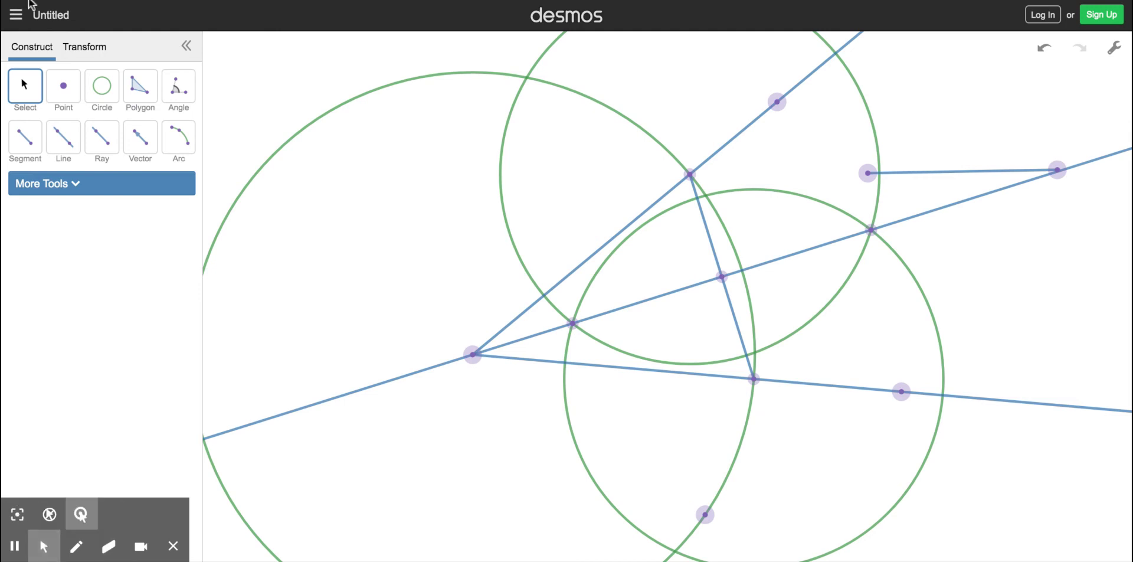
pyautogui.click(16, 21)
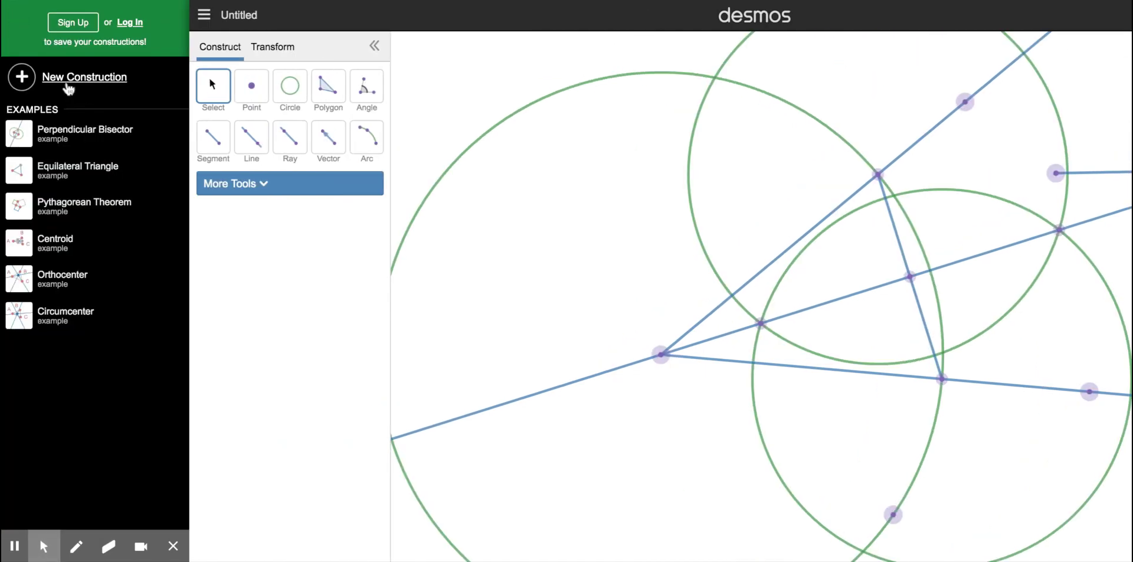
pyautogui.click(71, 86)
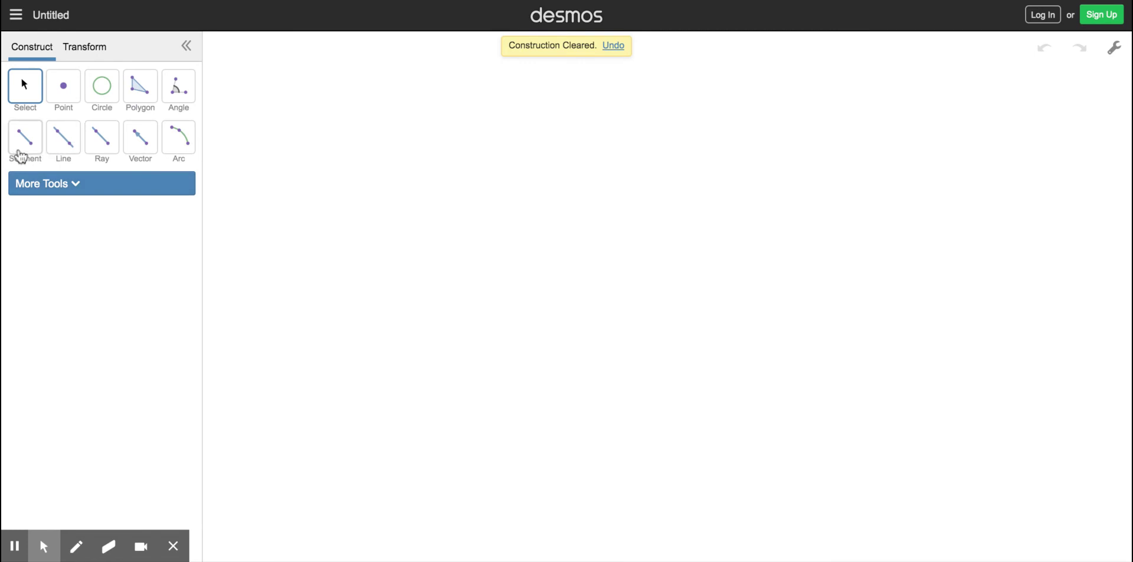
# Handwrite the title "parallel lines" in turquoise across the upper part of the blank canvas
pyautogui.click(80, 549)
pyautogui.click(75, 512)
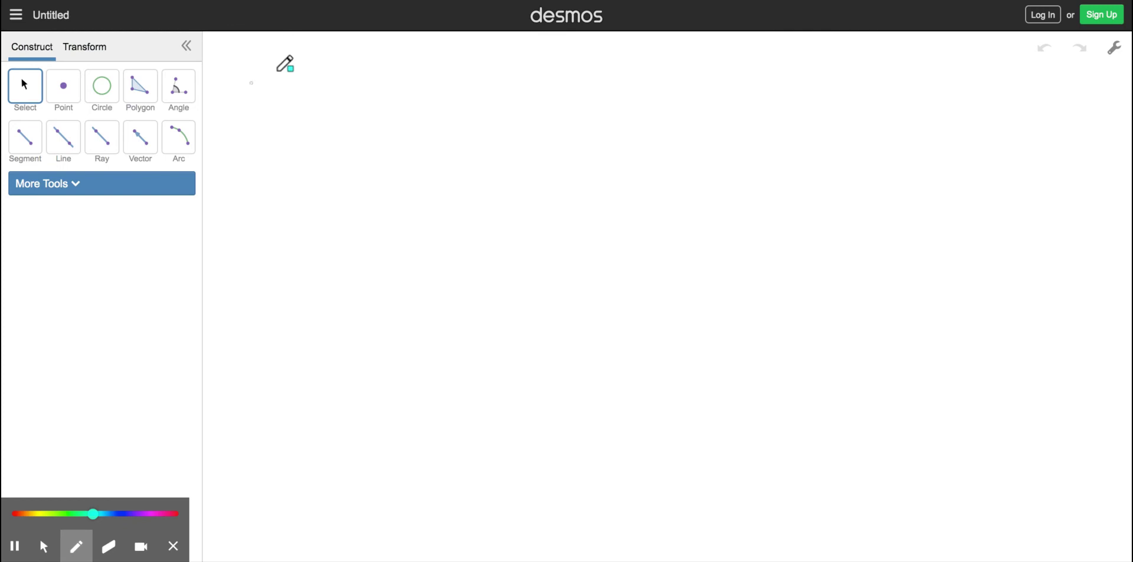
pyautogui.moveTo(277, 70)
pyautogui.mouseDown()
pyautogui.moveTo(279, 108)
pyautogui.moveTo(305, 62)
pyautogui.moveTo(309, 76)
pyautogui.moveTo(334, 63)
pyautogui.moveTo(359, 79)
pyautogui.mouseUp()
pyautogui.moveTo(368, 52)
pyautogui.mouseDown()
pyautogui.moveTo(369, 71)
pyautogui.moveTo(411, 88)
pyautogui.mouseUp()
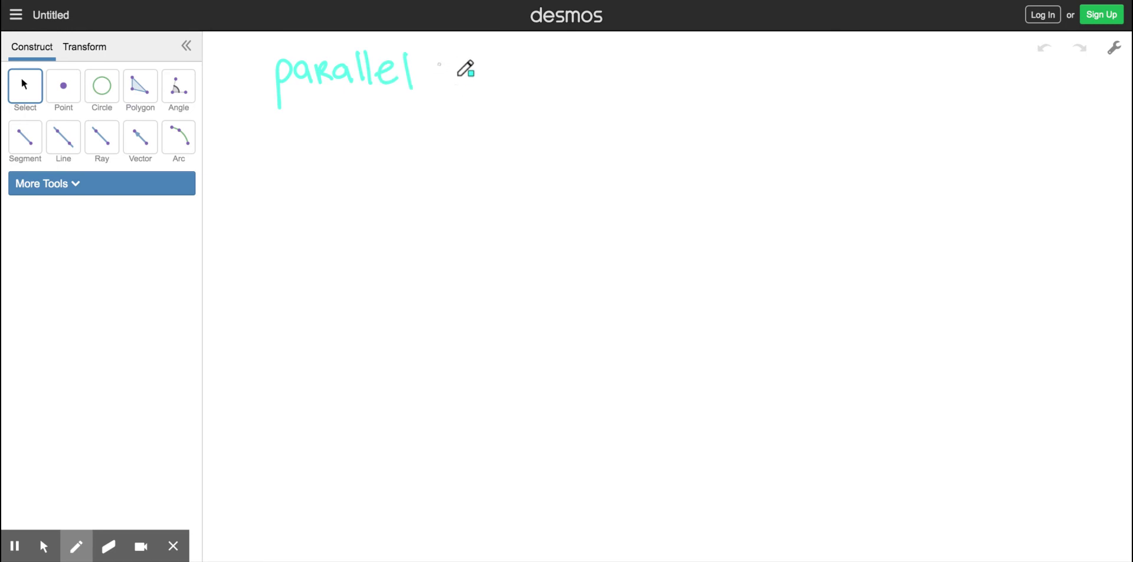
pyautogui.moveTo(441, 54)
pyautogui.mouseDown()
pyautogui.moveTo(456, 84)
pyautogui.moveTo(511, 89)
pyautogui.mouseUp()
pyautogui.click(463, 56)
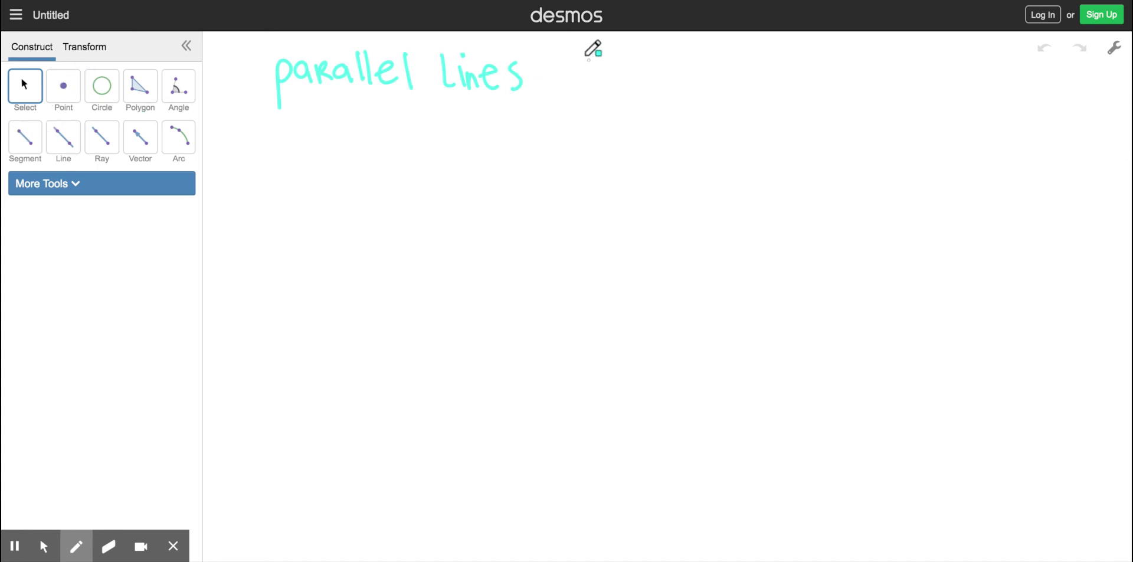
# Write the notation AB || CD beside the title, with a double-headed arrow above each letter pair
pyautogui.moveTo(582, 89); pyautogui.dragTo(611, 72)
pyautogui.moveTo(582, 38)
pyautogui.mouseDown()
pyautogui.moveTo(582, 55)
pyautogui.moveTo(620, 46)
pyautogui.mouseUp()
pyautogui.moveTo(612, 37)
pyautogui.mouseDown()
pyautogui.moveTo(614, 55)
pyautogui.moveTo(657, 97)
pyautogui.mouseUp()
pyautogui.moveTo(663, 51); pyautogui.dragTo(667, 88)
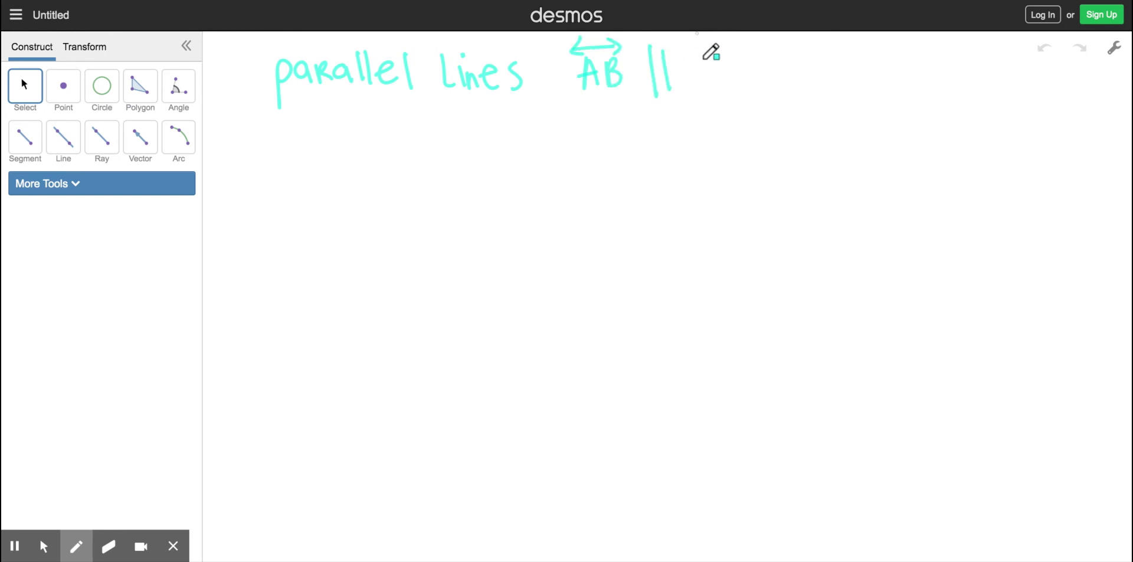
pyautogui.moveTo(707, 55); pyautogui.dragTo(708, 76)
pyautogui.moveTo(715, 59); pyautogui.dragTo(716, 79)
pyautogui.moveTo(699, 35)
pyautogui.mouseDown()
pyautogui.moveTo(701, 52)
pyautogui.moveTo(735, 44)
pyautogui.mouseUp()
pyautogui.moveTo(725, 38); pyautogui.dragTo(737, 44)
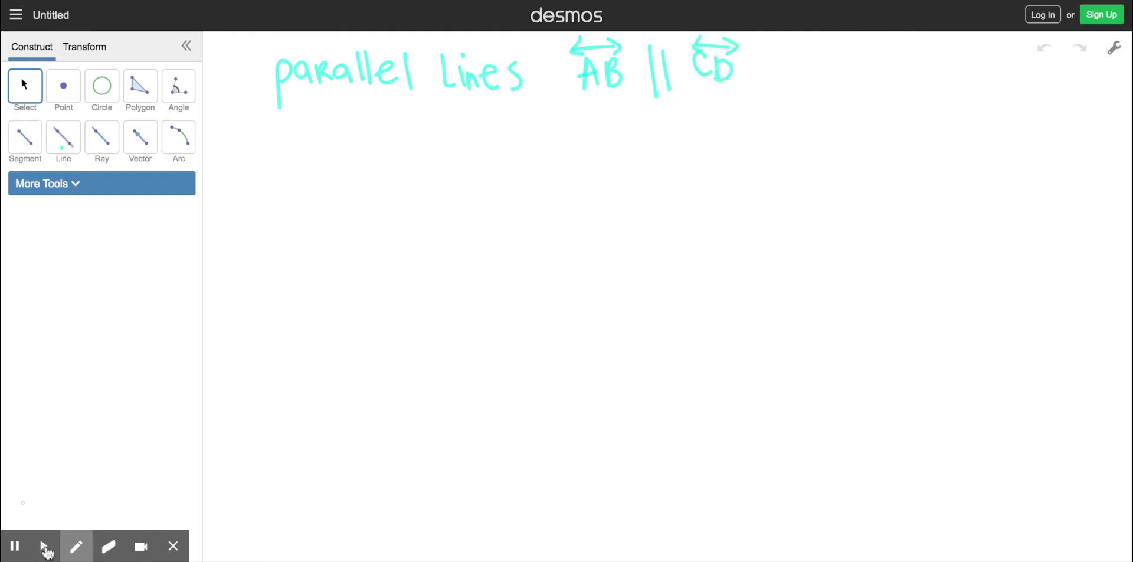
# Construct a nearly horizontal line across the lower half of the canvas through two widely spaced points
pyautogui.click(43, 545)
pyautogui.click(67, 146)
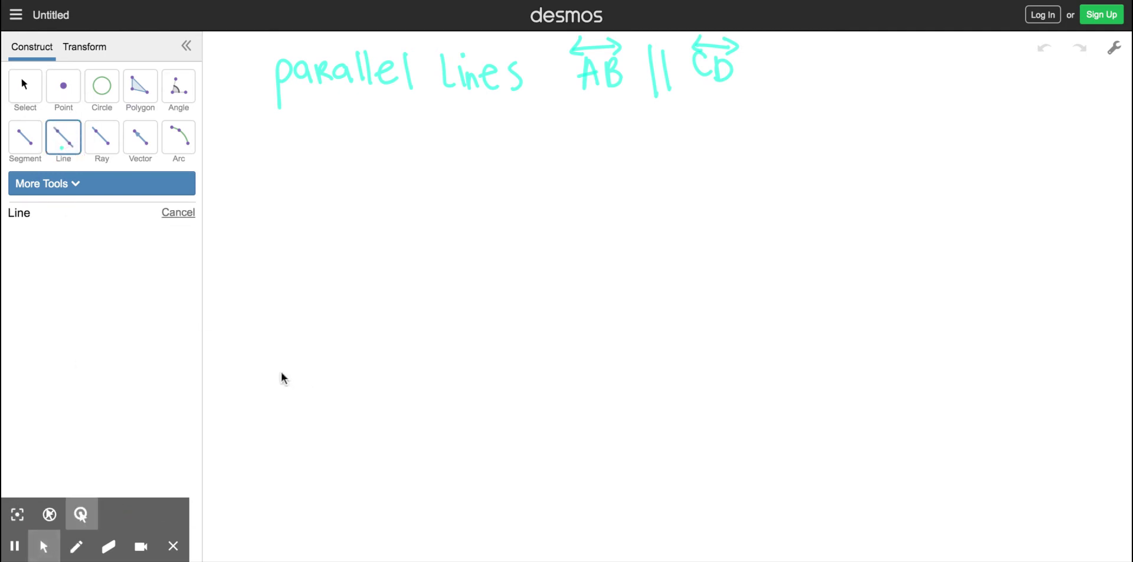
pyautogui.click(242, 384)
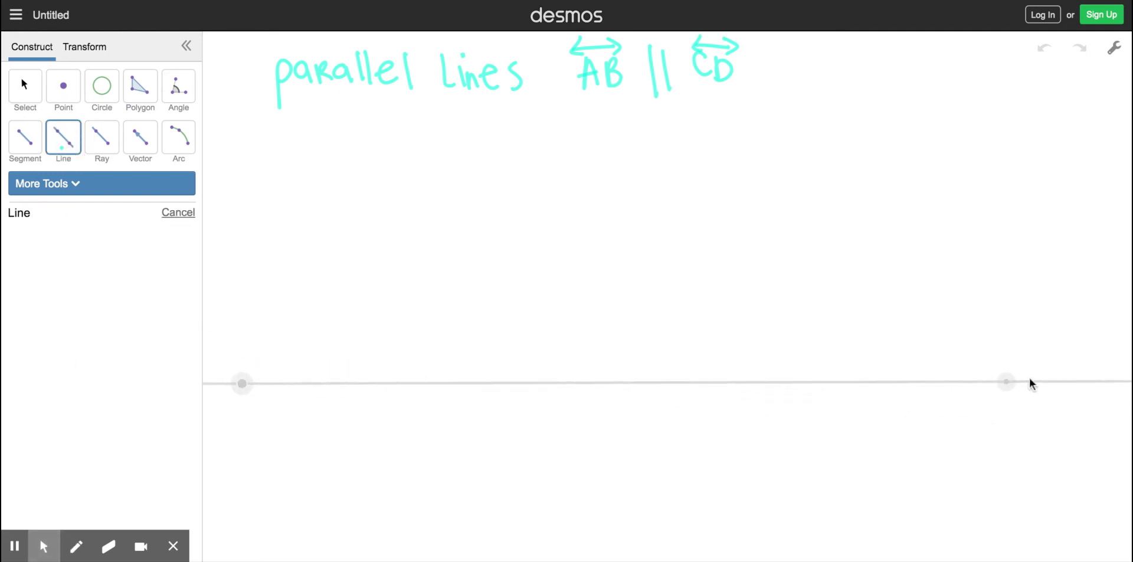
pyautogui.click(1041, 380)
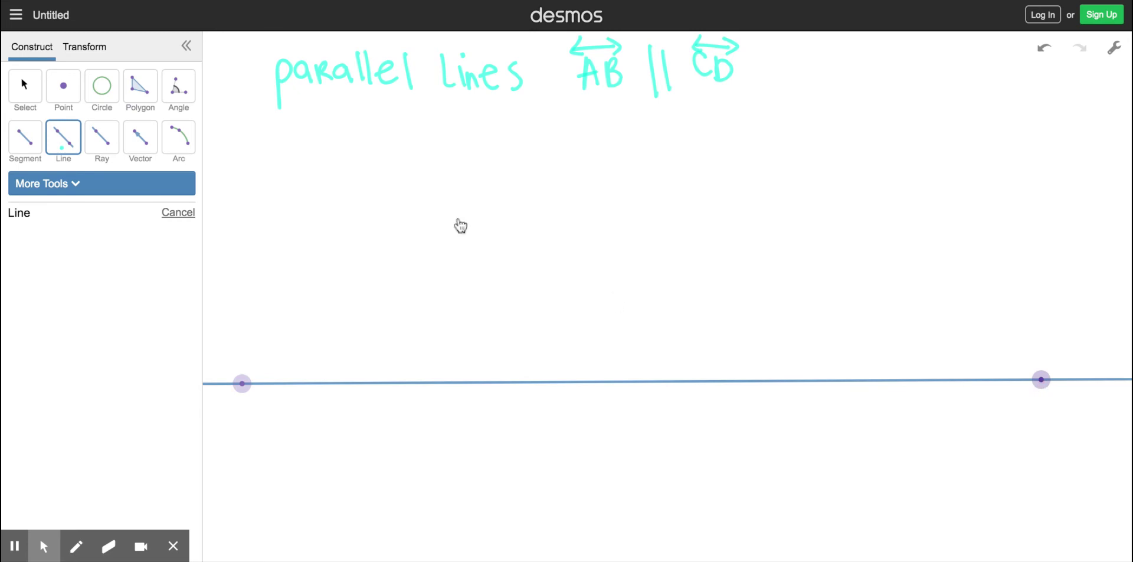
# Place a free point above the line and move it slightly down, closer to the line
pyautogui.click(65, 103)
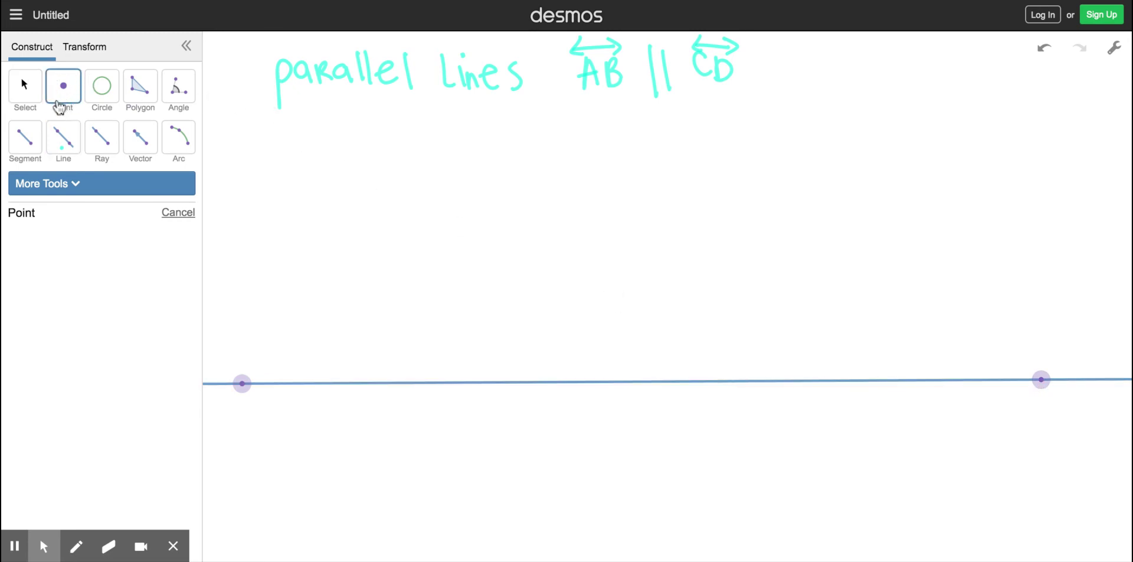
pyautogui.click(514, 189)
pyautogui.click(25, 85)
pyautogui.moveTo(515, 190); pyautogui.dragTo(487, 233)
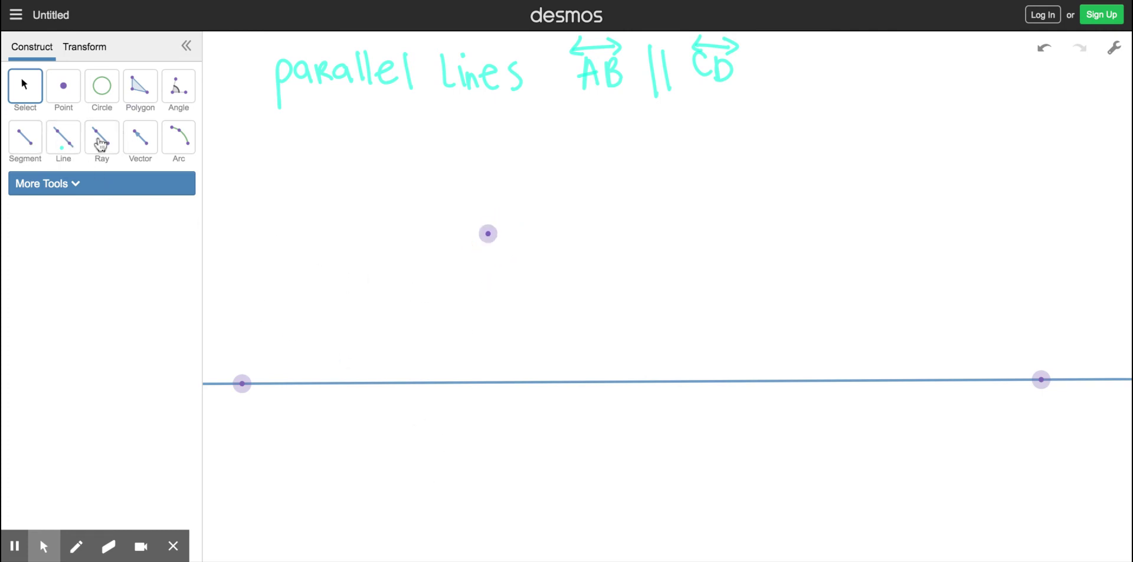
# Label the line's two points A and B in turquoise and draw an arrowhead at each end of the line
pyautogui.click(60, 143)
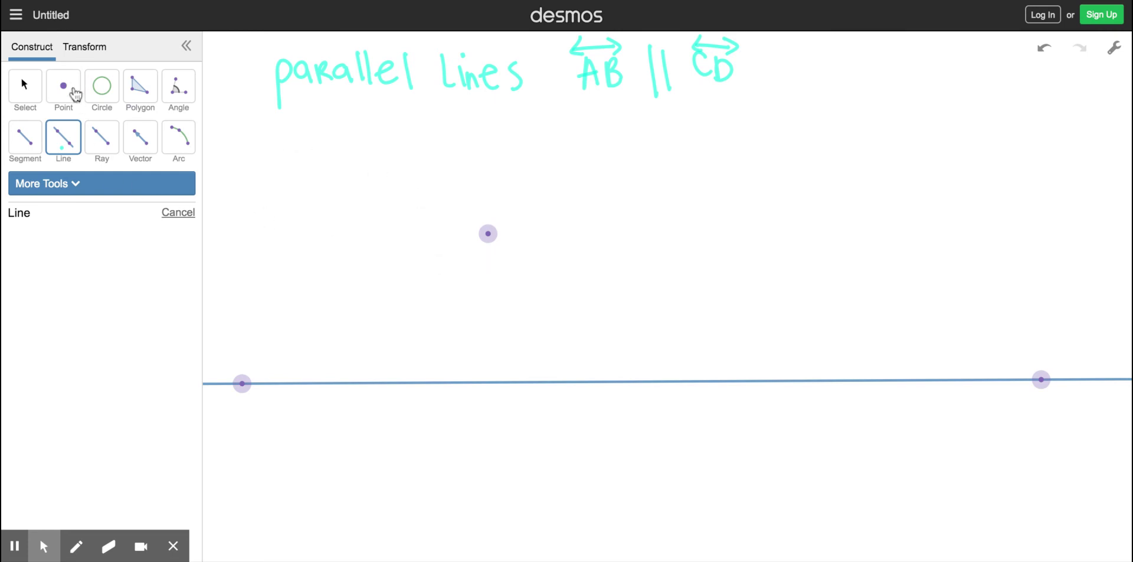
pyautogui.click(76, 546)
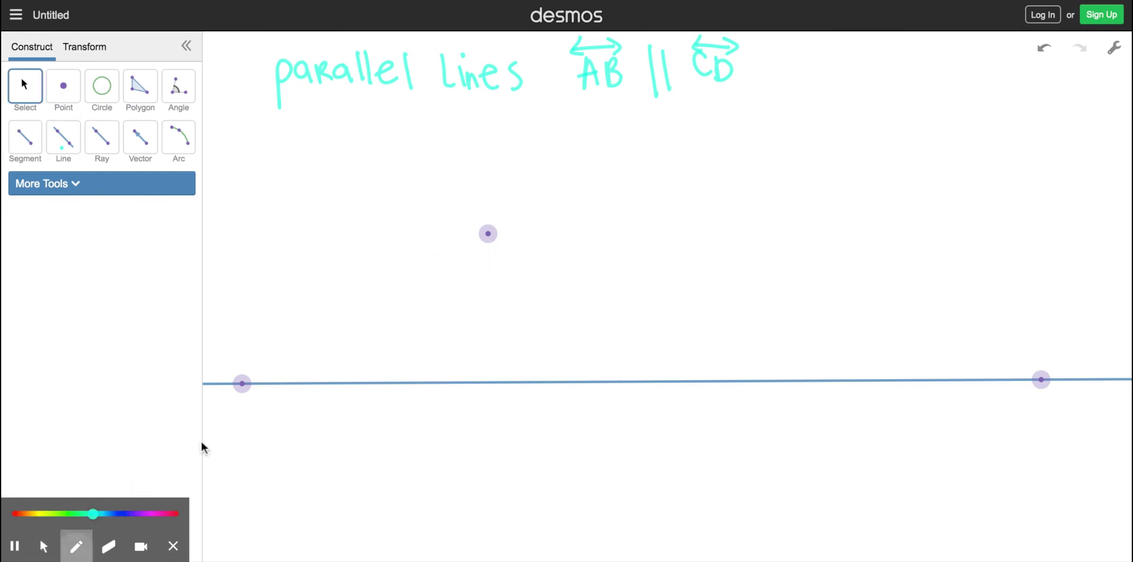
pyautogui.moveTo(237, 423); pyautogui.dragTo(253, 434)
pyautogui.moveTo(238, 423); pyautogui.dragTo(248, 423)
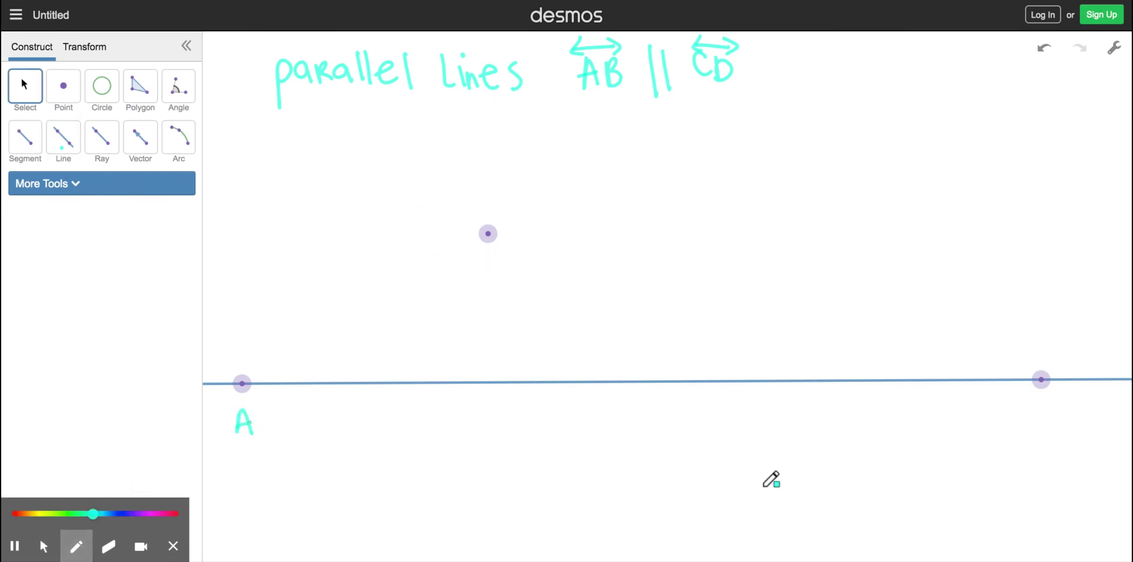
pyautogui.moveTo(1039, 402); pyautogui.dragTo(1037, 422)
pyautogui.moveTo(1038, 407); pyautogui.dragTo(1047, 403)
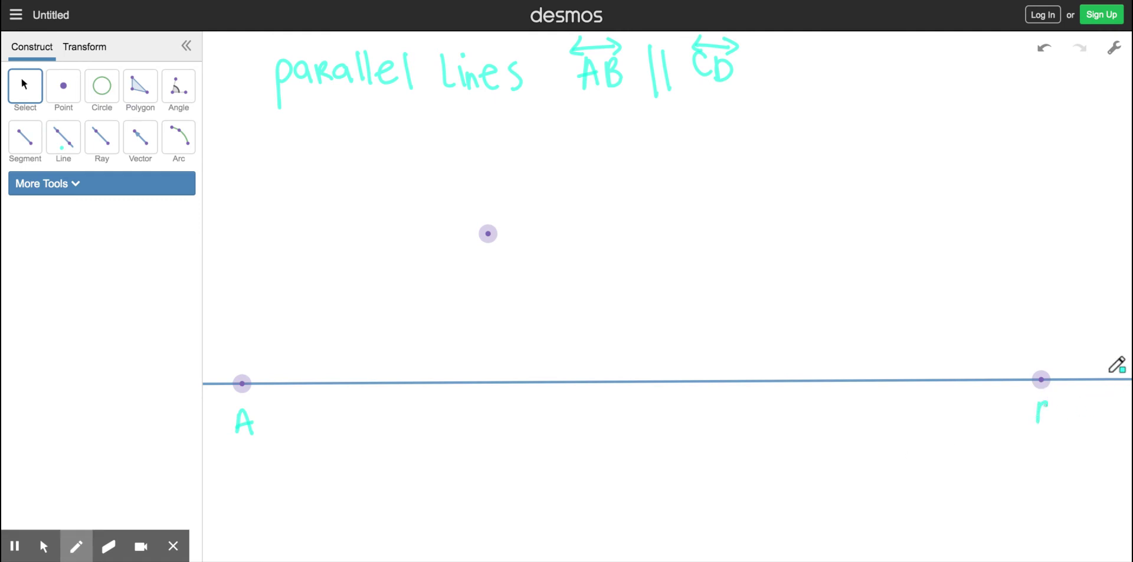
pyautogui.moveTo(1099, 366); pyautogui.dragTo(1098, 394)
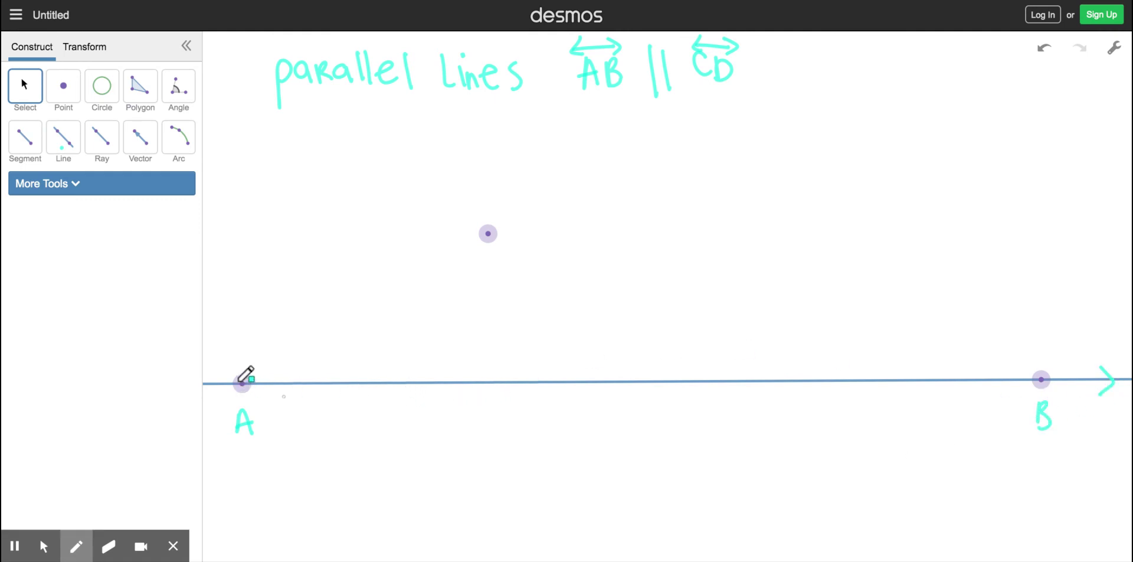
pyautogui.moveTo(216, 376); pyautogui.dragTo(215, 393)
# Construct a slanted line through the upper point and a new point on line AB near A
pyautogui.click(43, 545)
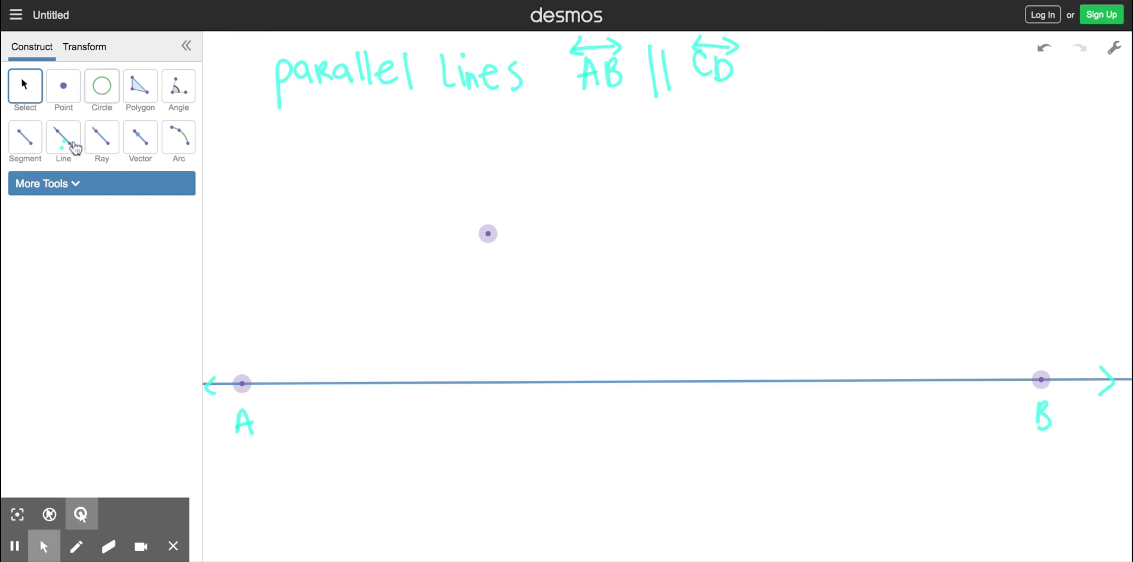
pyautogui.click(69, 146)
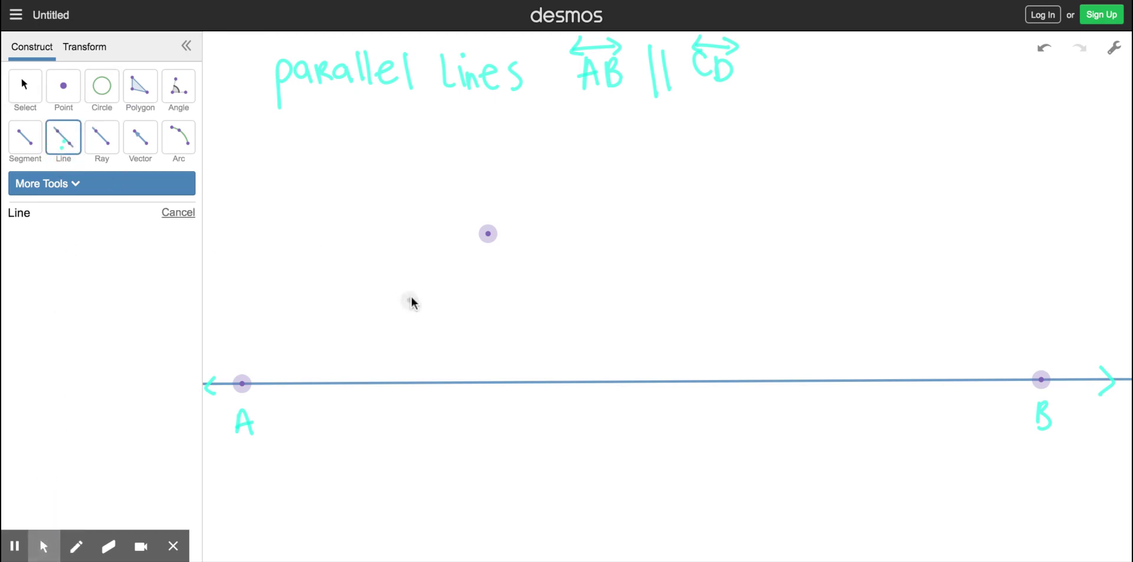
pyautogui.click(485, 241)
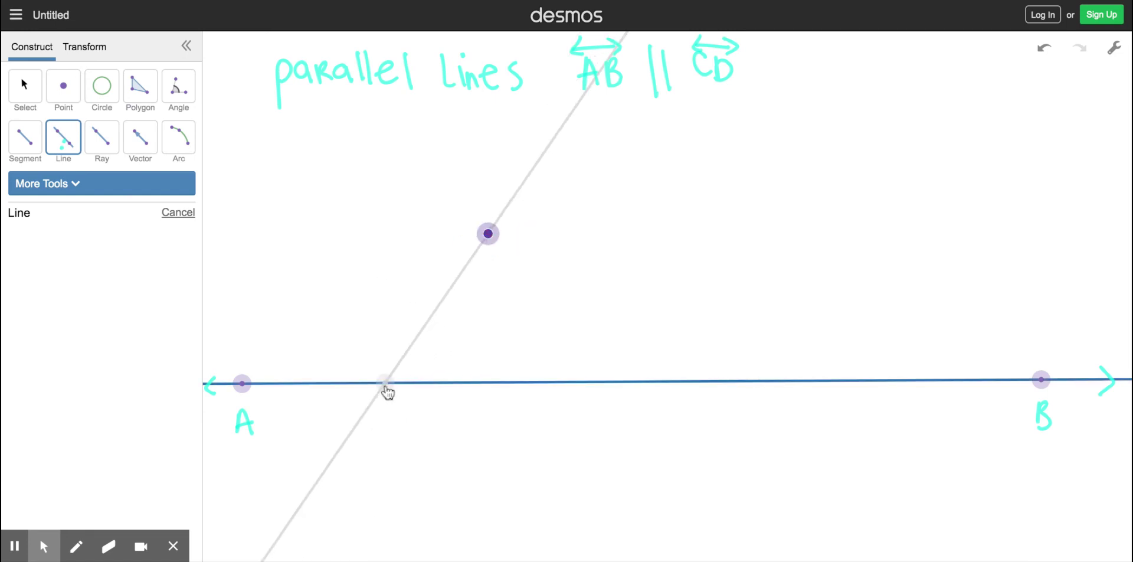
pyautogui.click(385, 383)
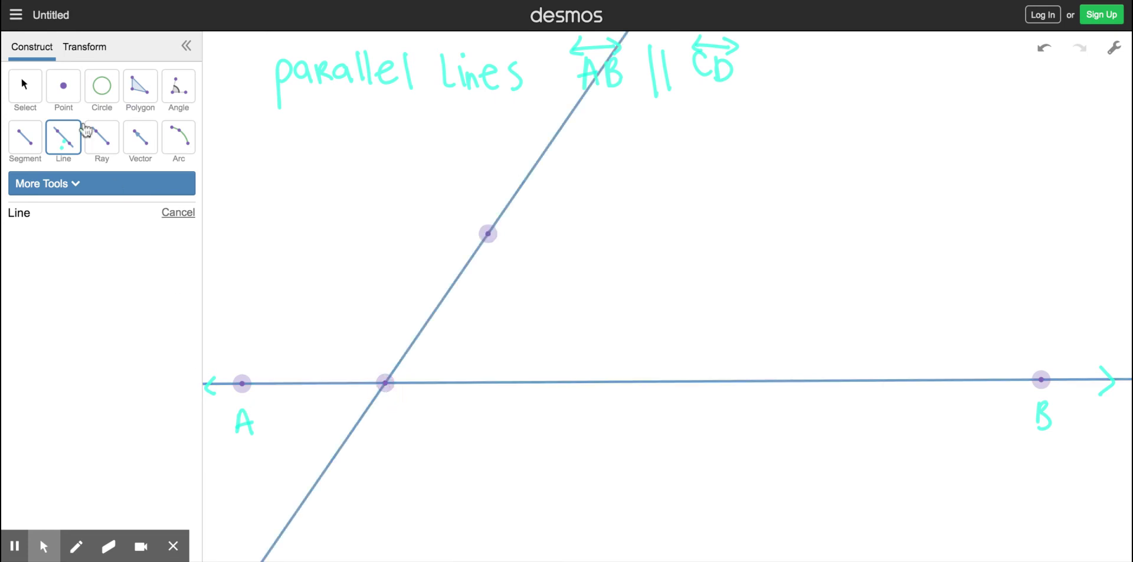
# Mark matching angles in turquoise on the slanted line, at its crossing with AB and at the upper point
pyautogui.click(76, 547)
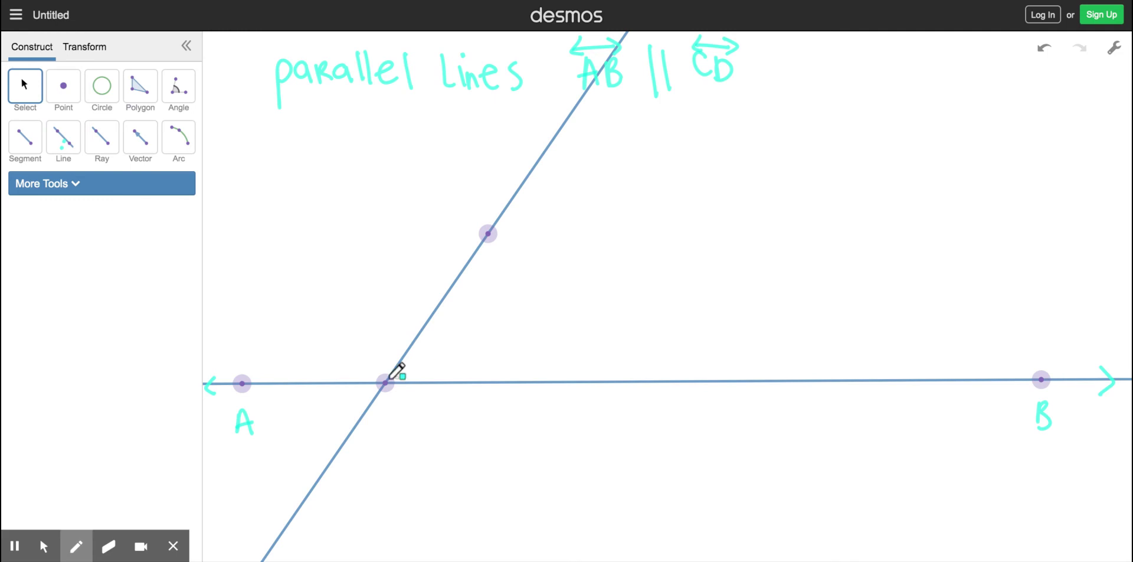
pyautogui.moveTo(386, 381)
pyautogui.mouseDown()
pyautogui.moveTo(427, 314)
pyautogui.moveTo(395, 376)
pyautogui.moveTo(436, 385)
pyautogui.mouseUp()
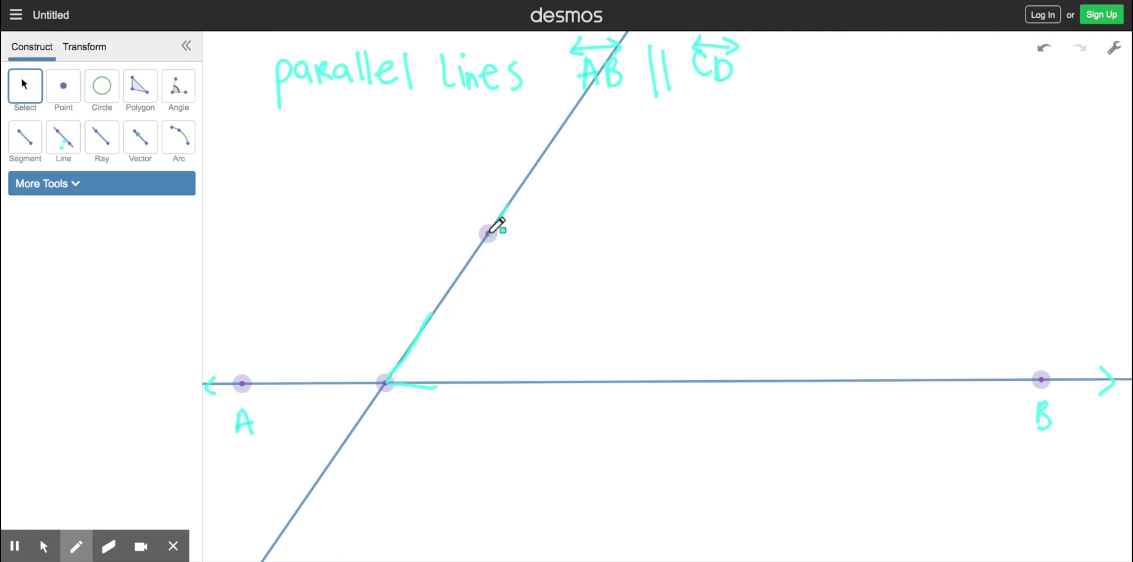
pyautogui.moveTo(490, 233); pyautogui.dragTo(535, 238)
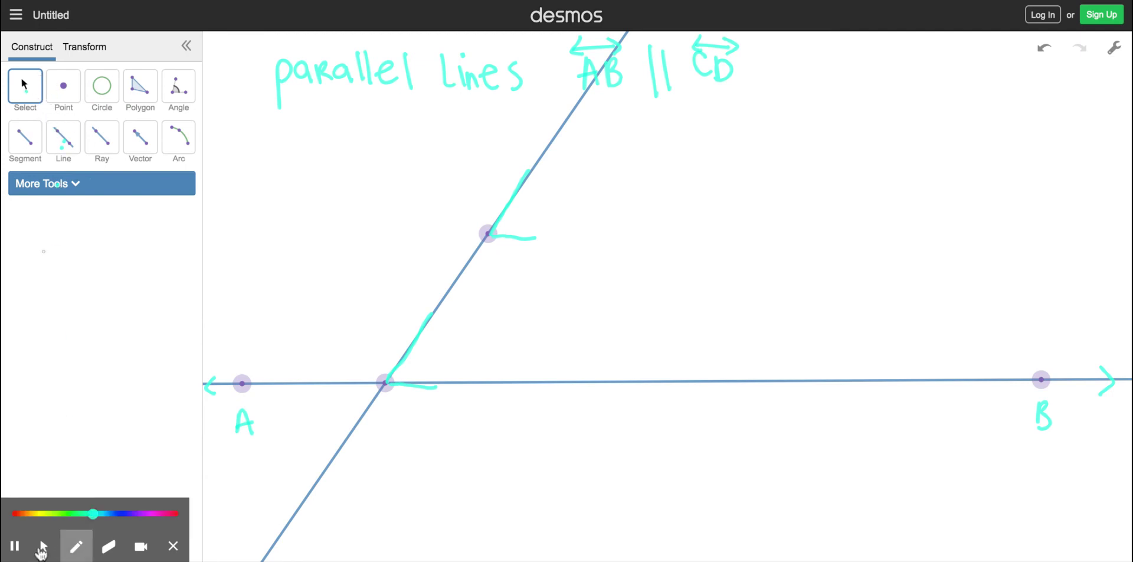
# Construct a circle centred where the slanted line crosses AB, passing through a new point on AB toward B
pyautogui.moveTo(78, 540)
pyautogui.click(44, 546)
pyautogui.click(102, 93)
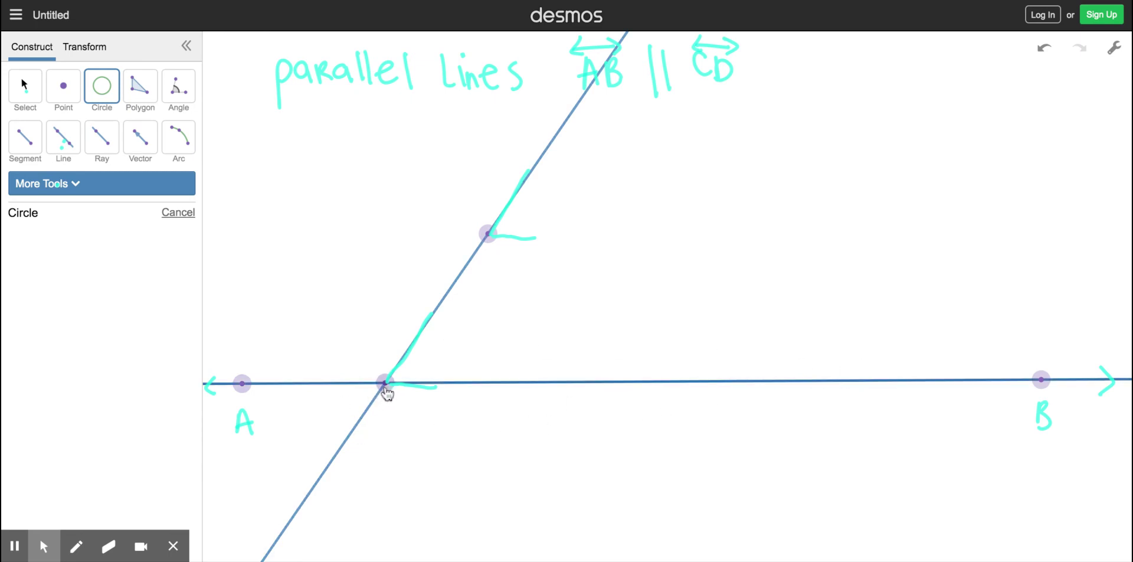
pyautogui.click(384, 382)
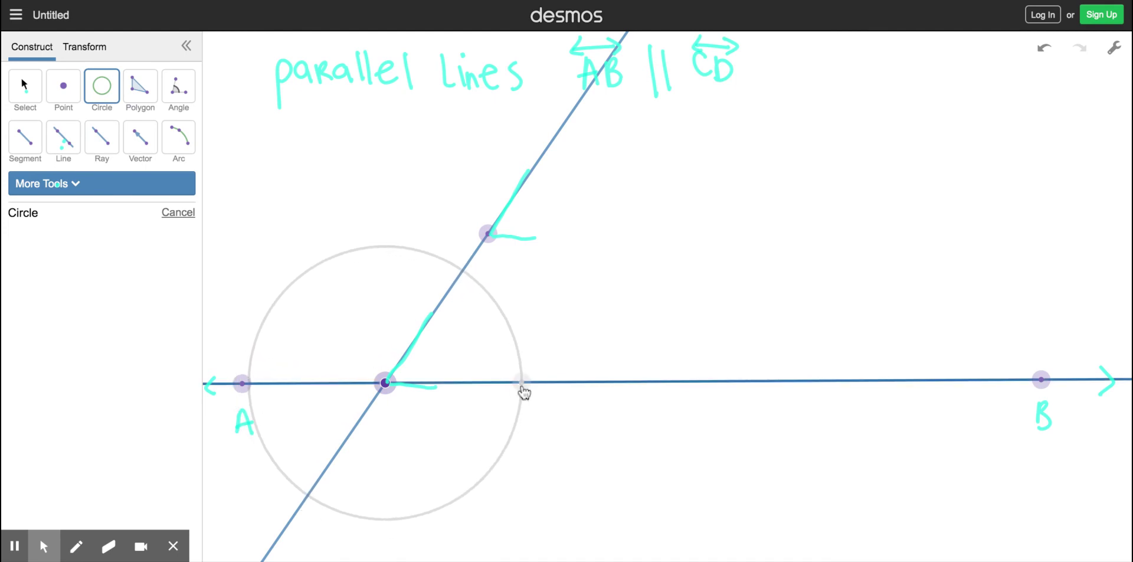
pyautogui.click(522, 384)
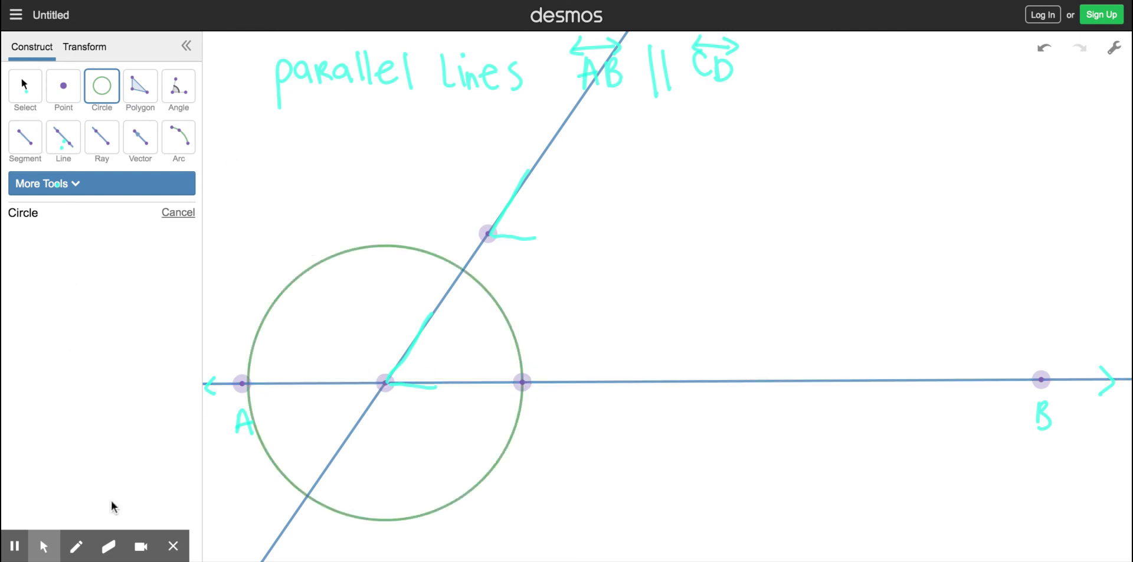
# Label the circle's centre G and the upper point on the slanted line G' in turquoise
pyautogui.click(76, 547)
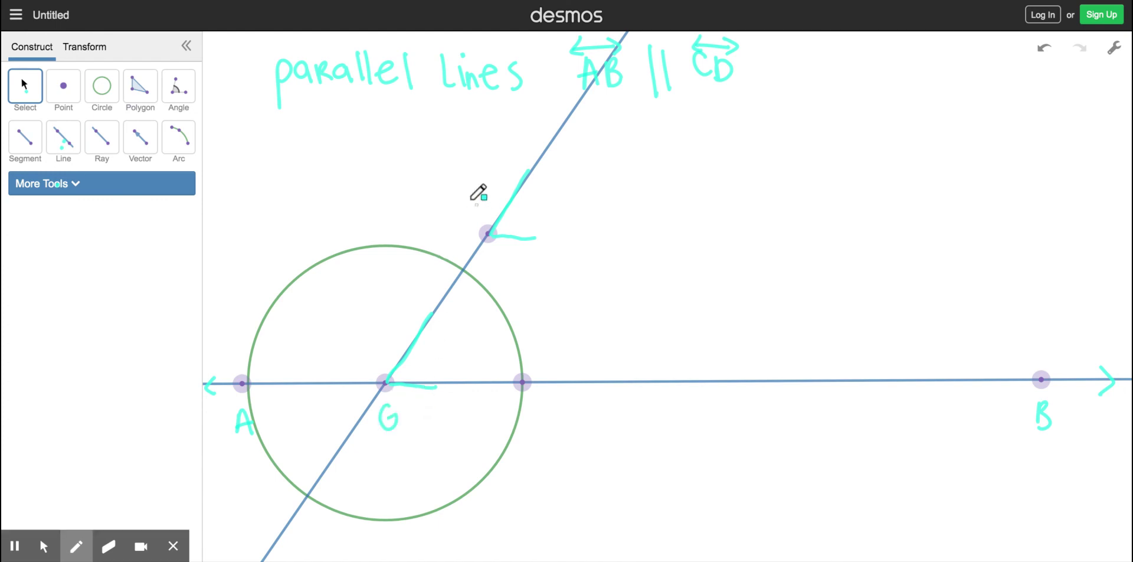
pyautogui.moveTo(473, 198); pyautogui.dragTo(481, 199)
pyautogui.click(46, 541)
# Construct a radius segment from G to the circle's defining point on line AB
pyautogui.click(25, 137)
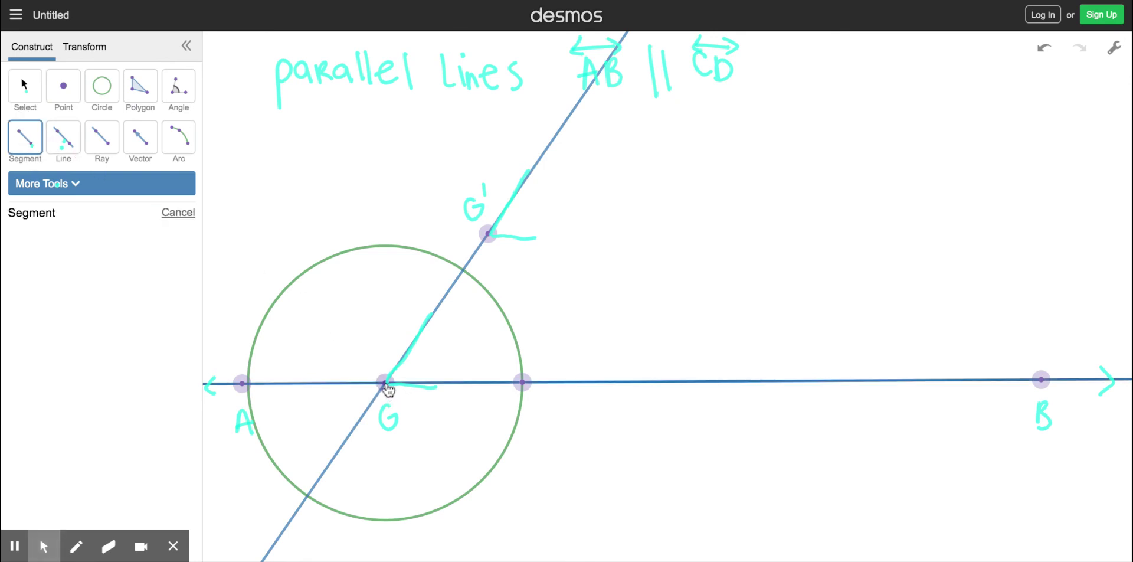
pyautogui.click(386, 383)
pyautogui.click(522, 382)
# Construct a Compass circle centred at G' using the segment from G as its radius
pyautogui.click(71, 188)
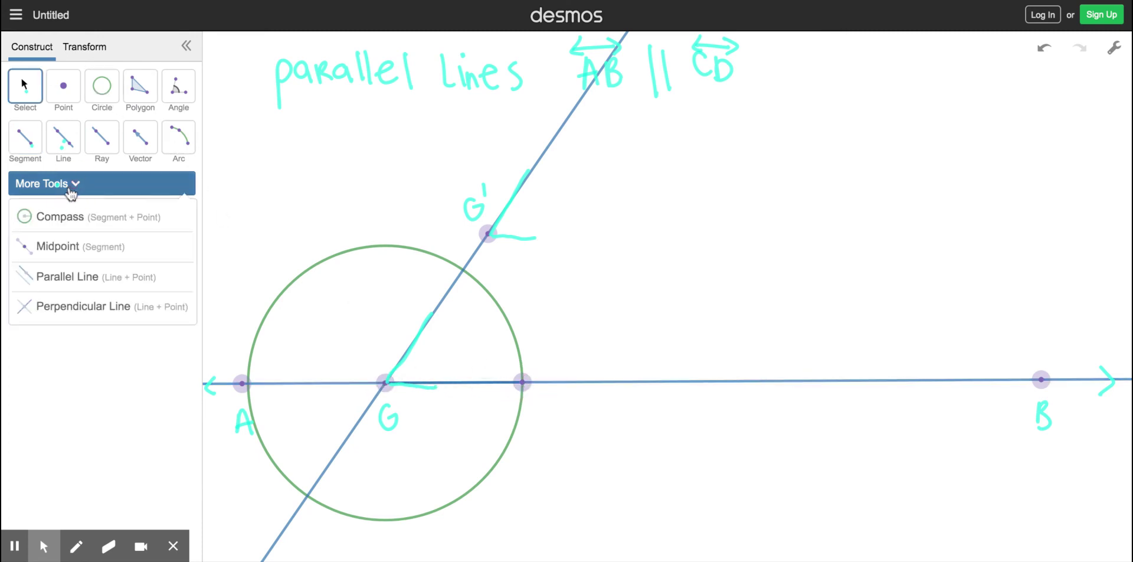
pyautogui.click(61, 217)
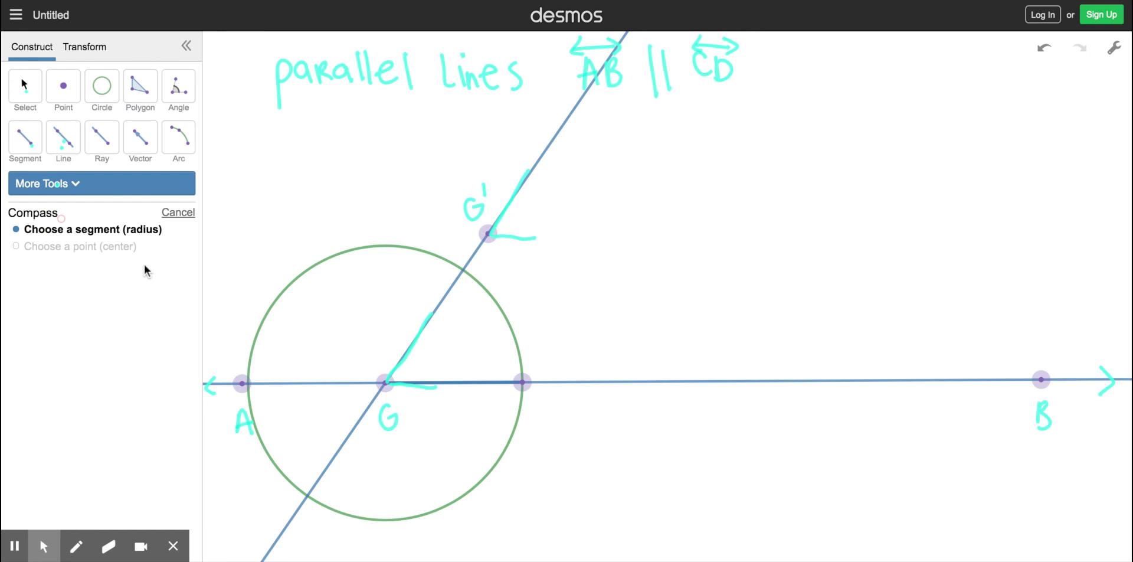
pyautogui.click(390, 384)
pyautogui.click(390, 383)
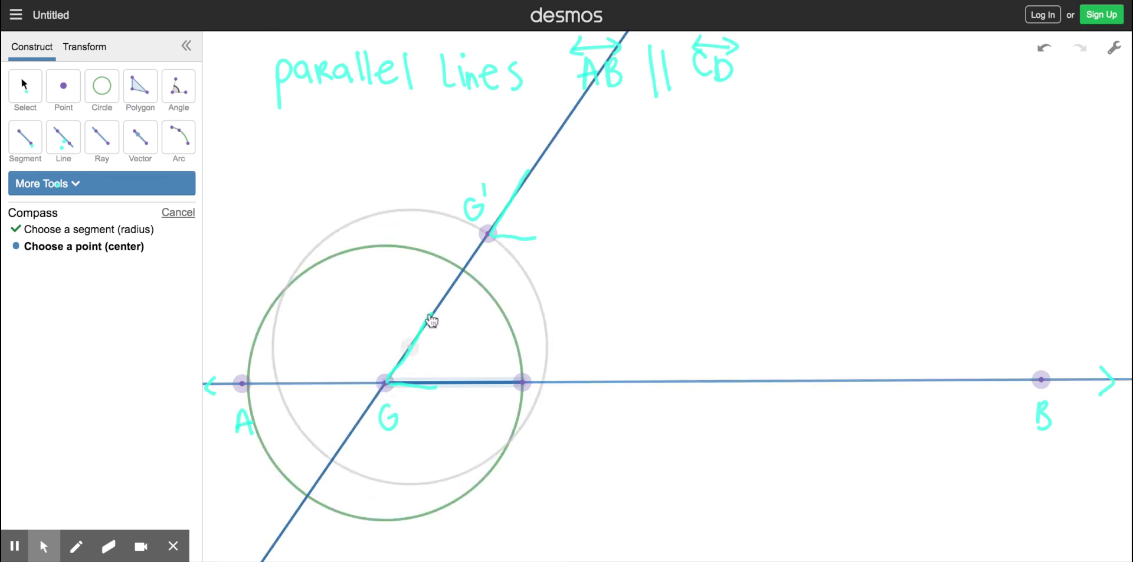
pyautogui.click(486, 235)
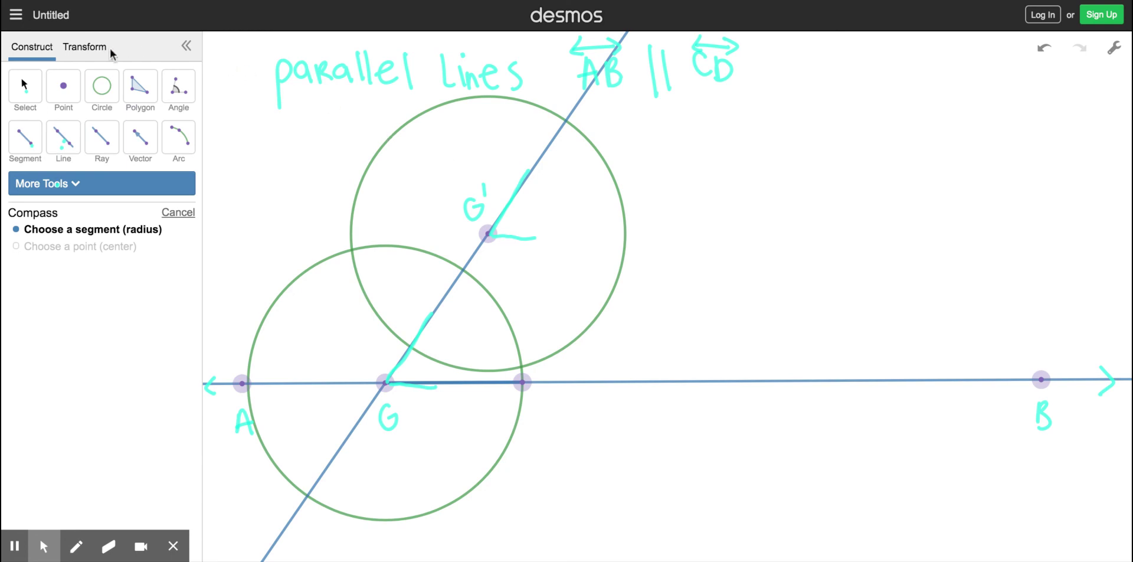
# Construct a segment from the upper intersection of circle G with the slanted line to the circle's defining point on line AB
pyautogui.click(43, 121)
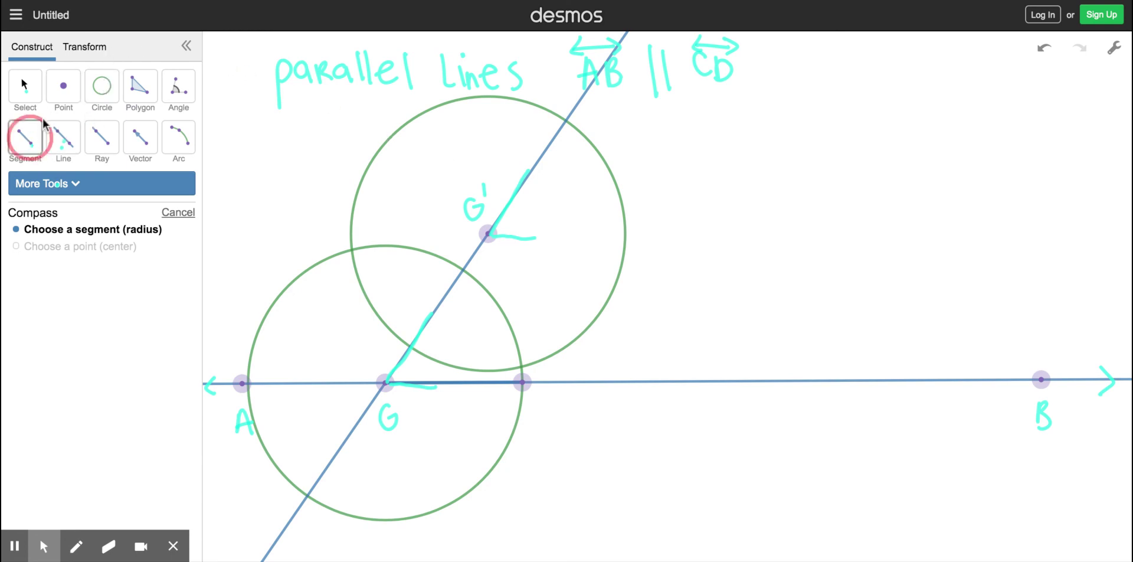
pyautogui.click(464, 271)
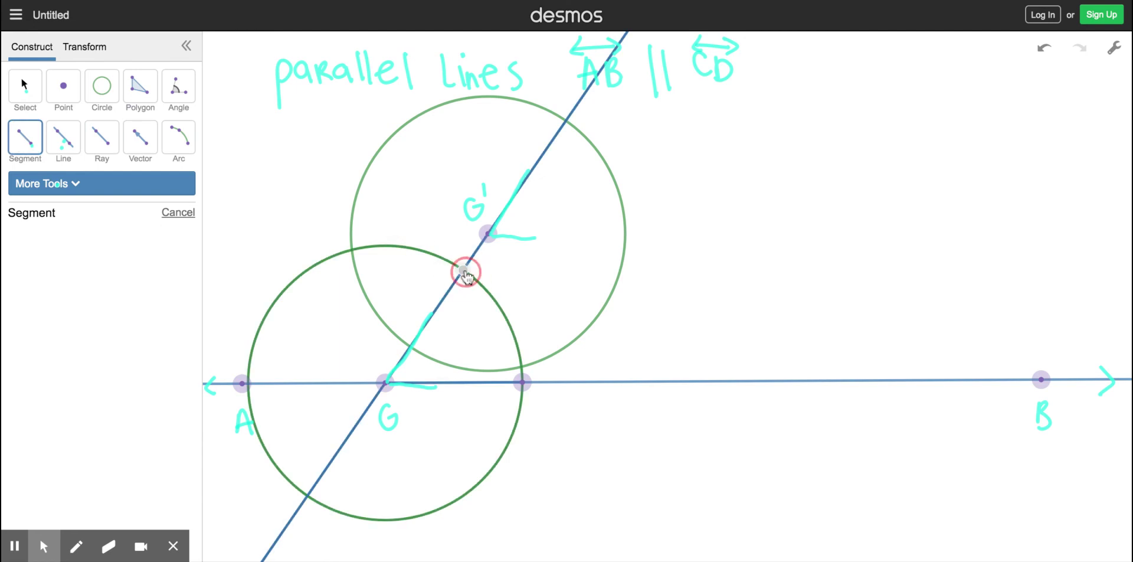
pyautogui.click(522, 383)
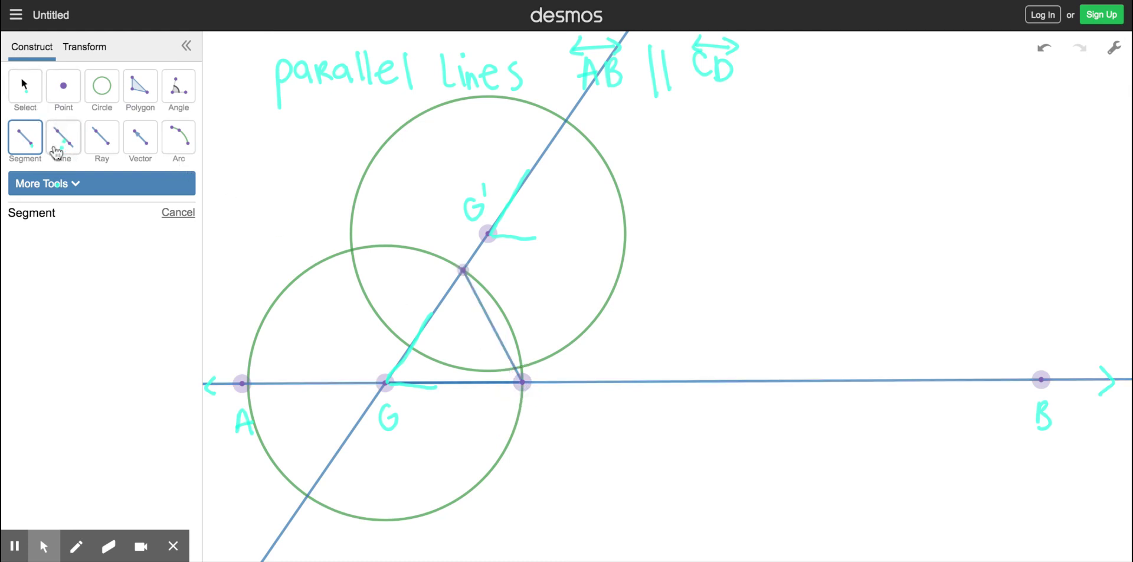
# Label the new segment's endpoints S and R, and mark the upper circle's top intersection with the slanted line as S' in turquoise
pyautogui.click(77, 549)
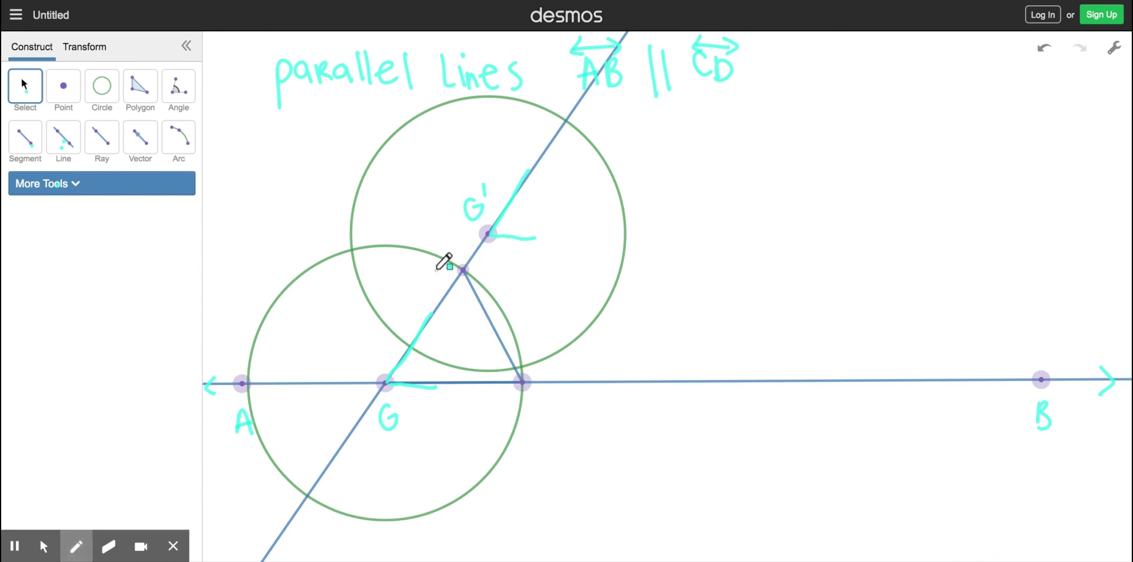
pyautogui.moveTo(443, 271); pyautogui.dragTo(426, 287)
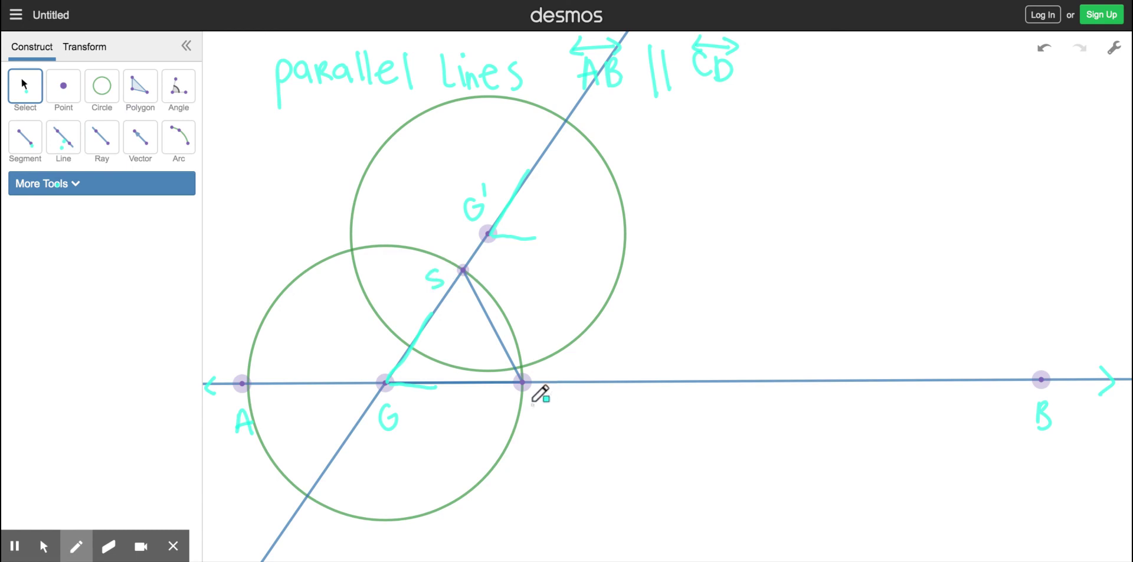
pyautogui.moveTo(533, 402)
pyautogui.mouseDown()
pyautogui.moveTo(562, 389)
pyautogui.moveTo(539, 407)
pyautogui.mouseUp()
pyautogui.moveTo(541, 117)
pyautogui.mouseDown()
pyautogui.moveTo(528, 135)
pyautogui.moveTo(533, 114)
pyautogui.mouseUp()
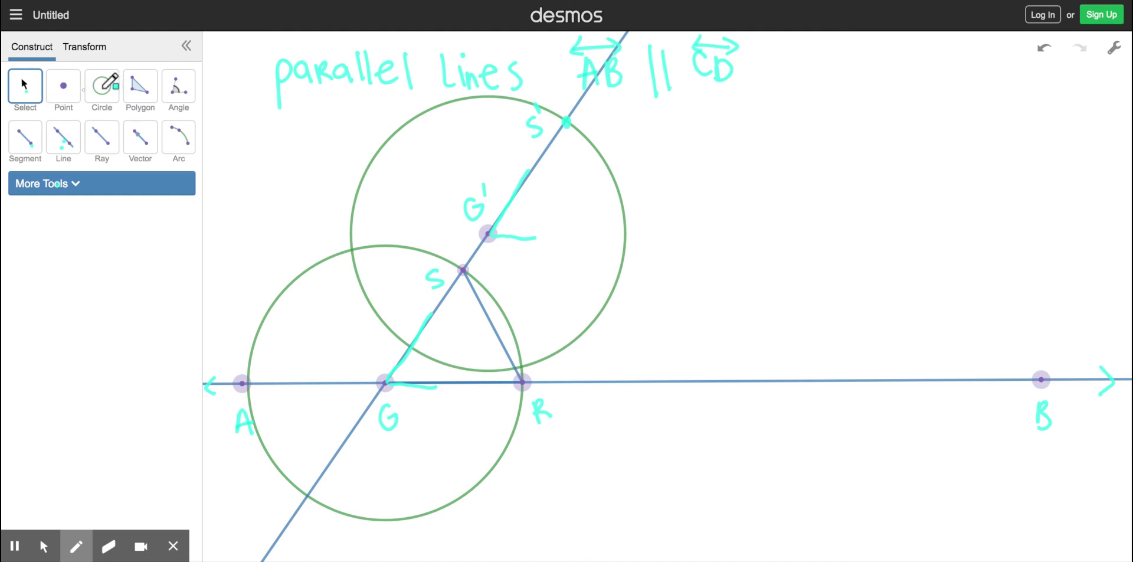
pyautogui.click(44, 546)
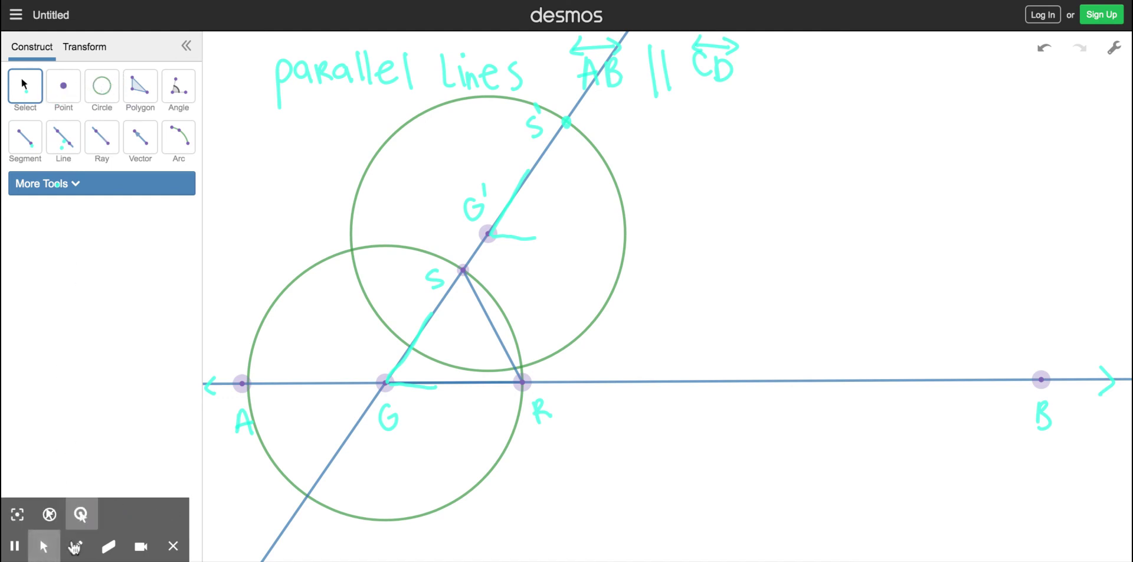
pyautogui.click(101, 88)
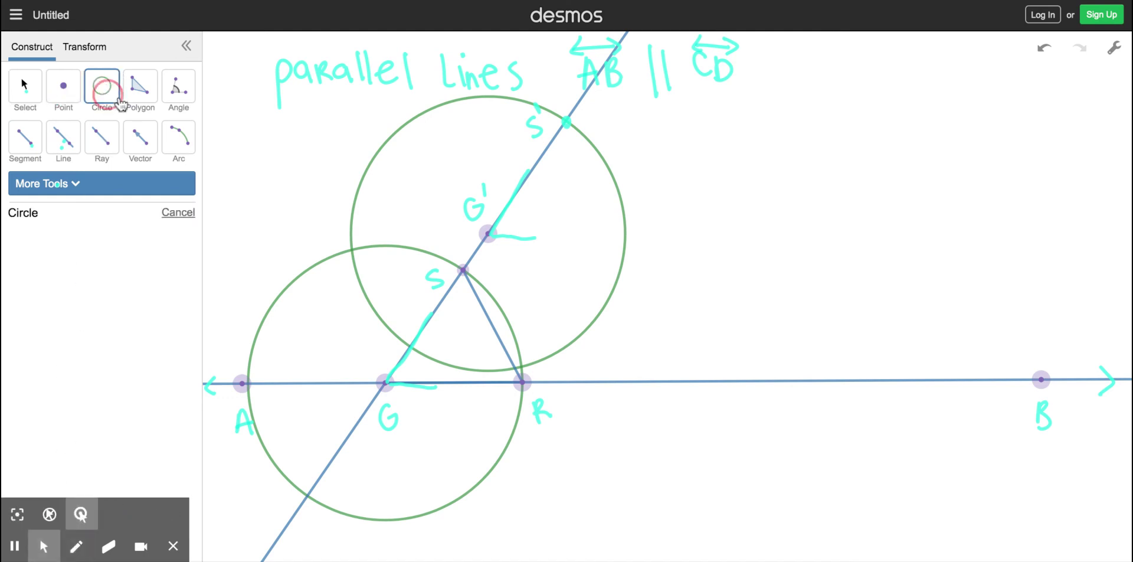
pyautogui.click(488, 234)
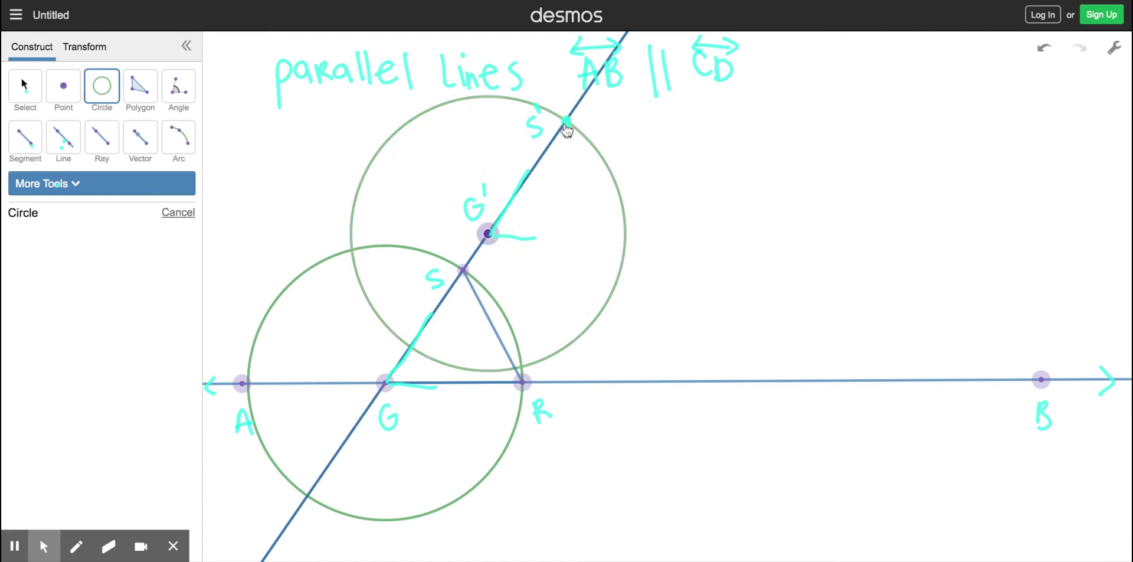
pyautogui.click(488, 234)
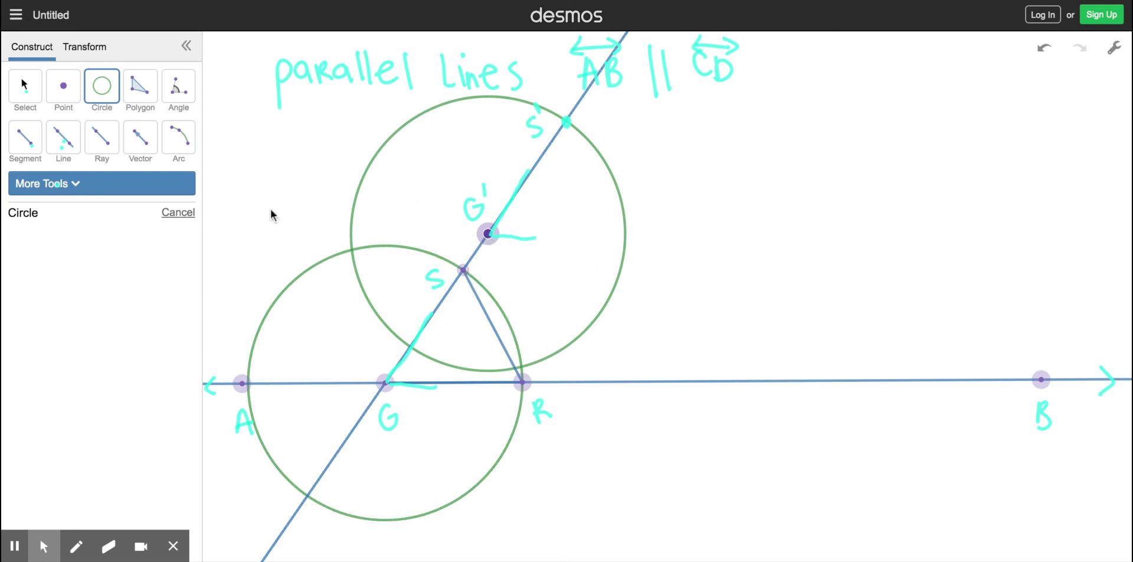
pyautogui.click(1045, 55)
# Try to construct a Compass circle centred at R using segment SR as its radius
pyautogui.click(60, 187)
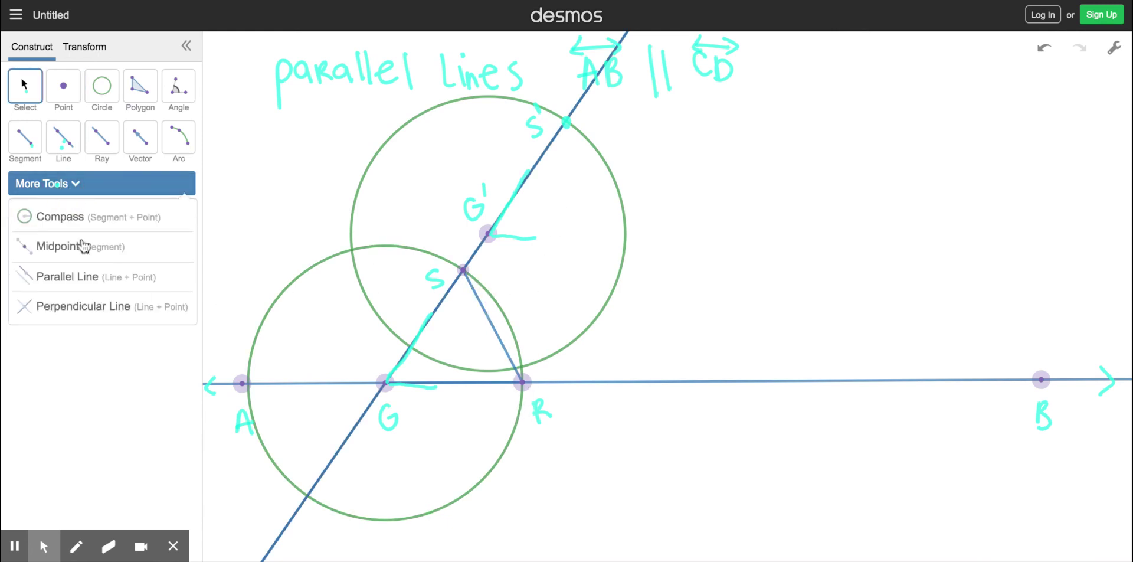
pyautogui.click(48, 221)
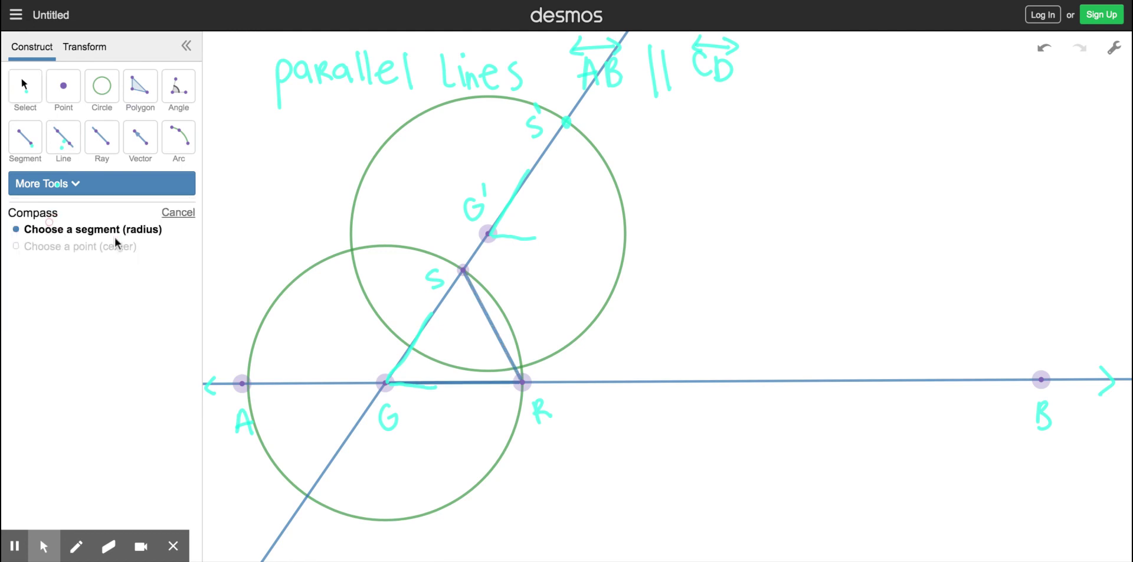
pyautogui.click(466, 277)
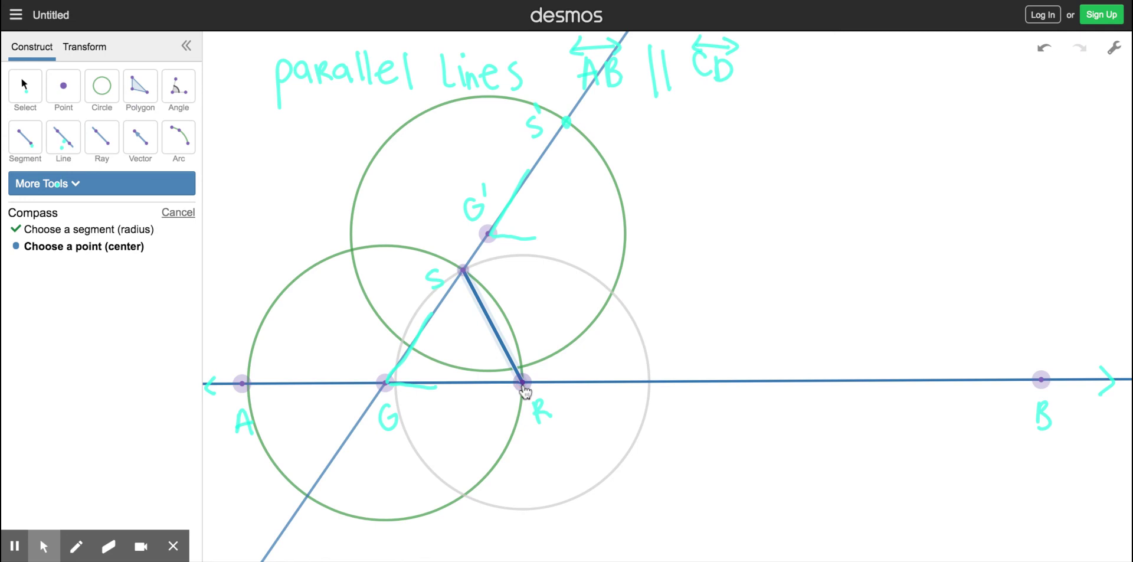
pyautogui.click(523, 383)
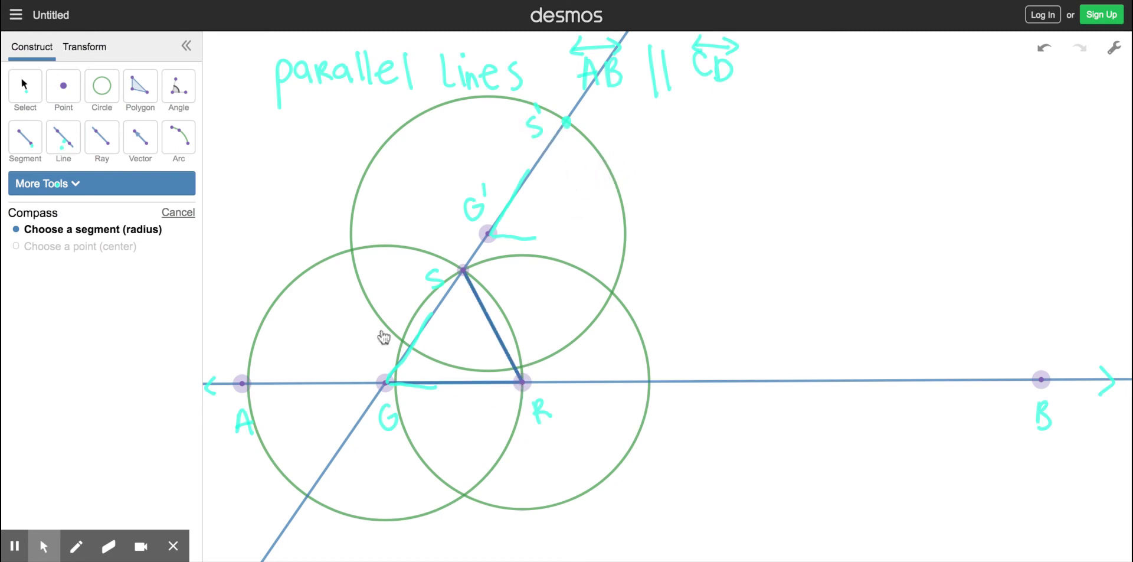
pyautogui.click(522, 384)
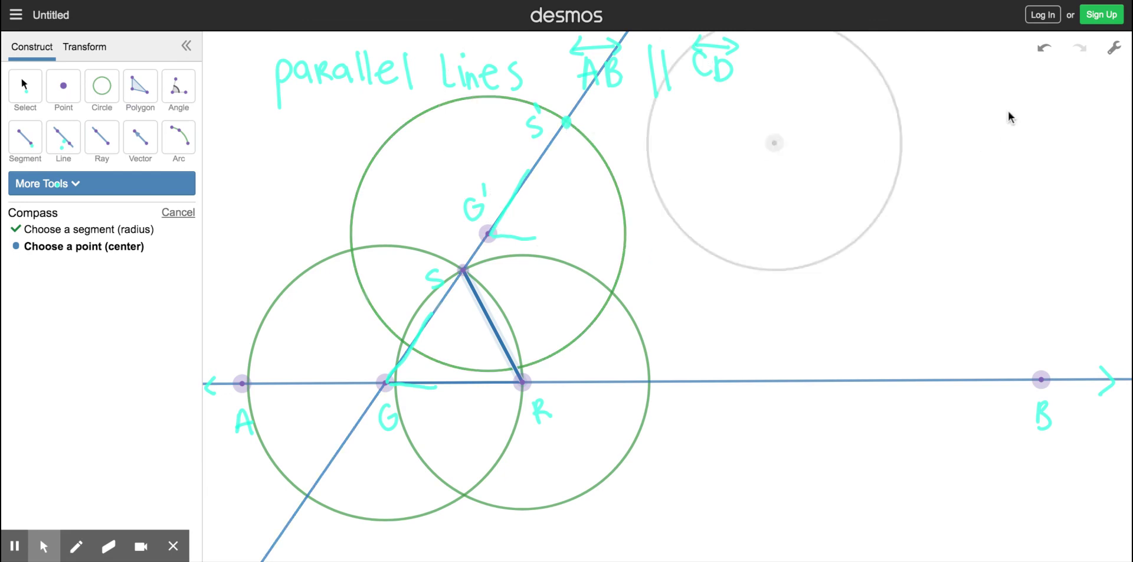
pyautogui.click(1043, 52)
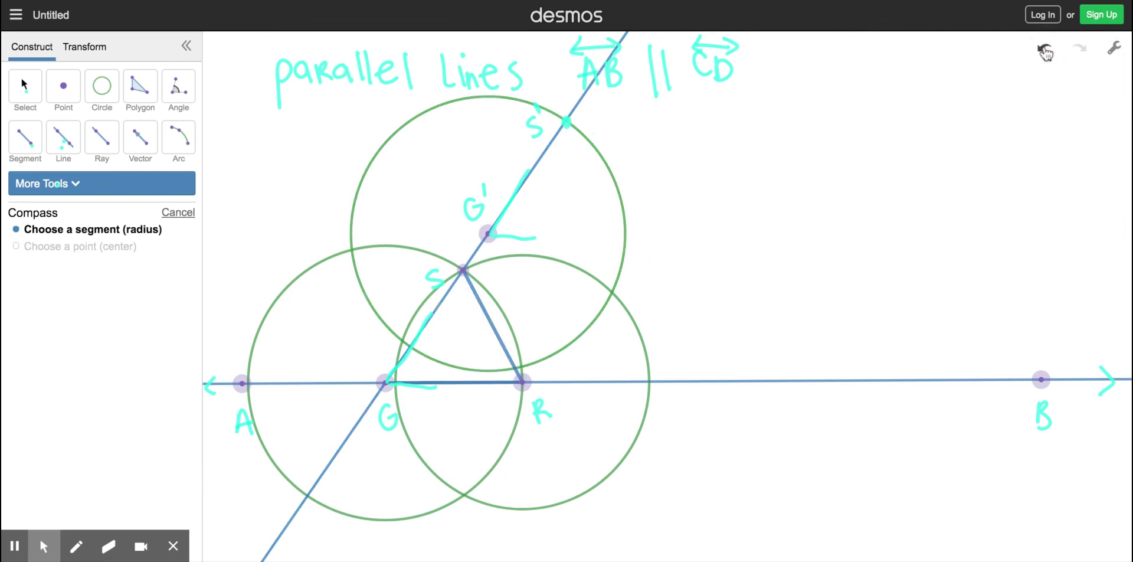
pyautogui.click(1044, 53)
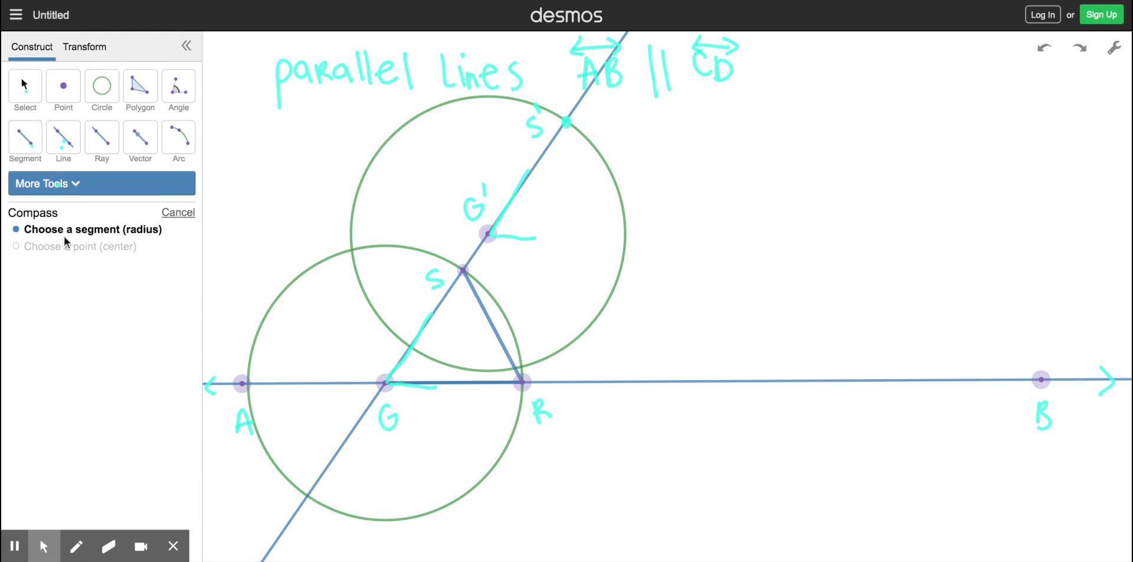
# Construct a Compass circle centred at S' using segment SR as its radius
pyautogui.click(58, 188)
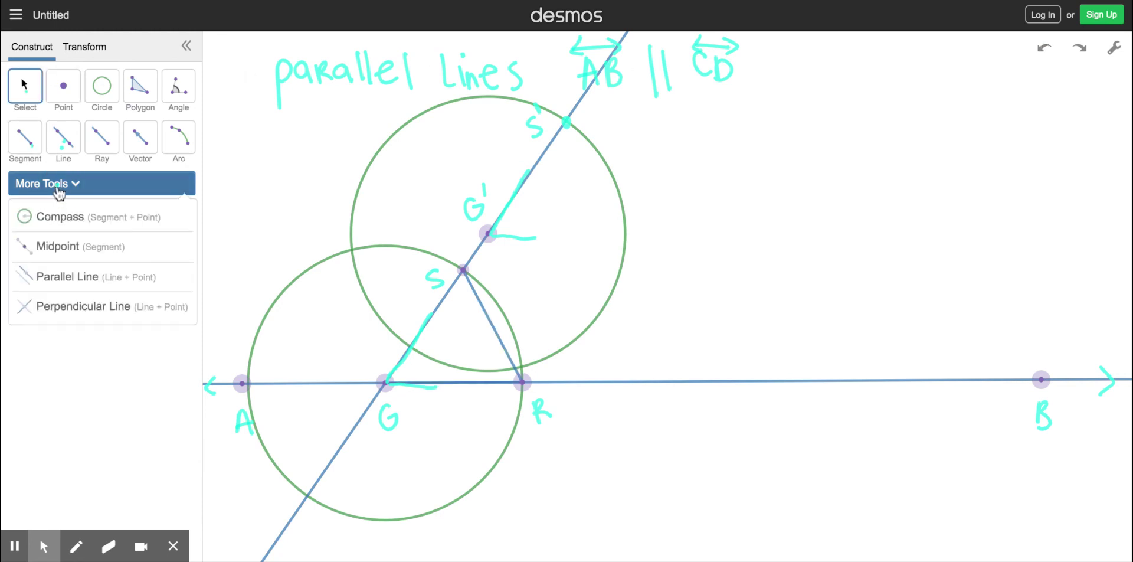
pyautogui.click(64, 219)
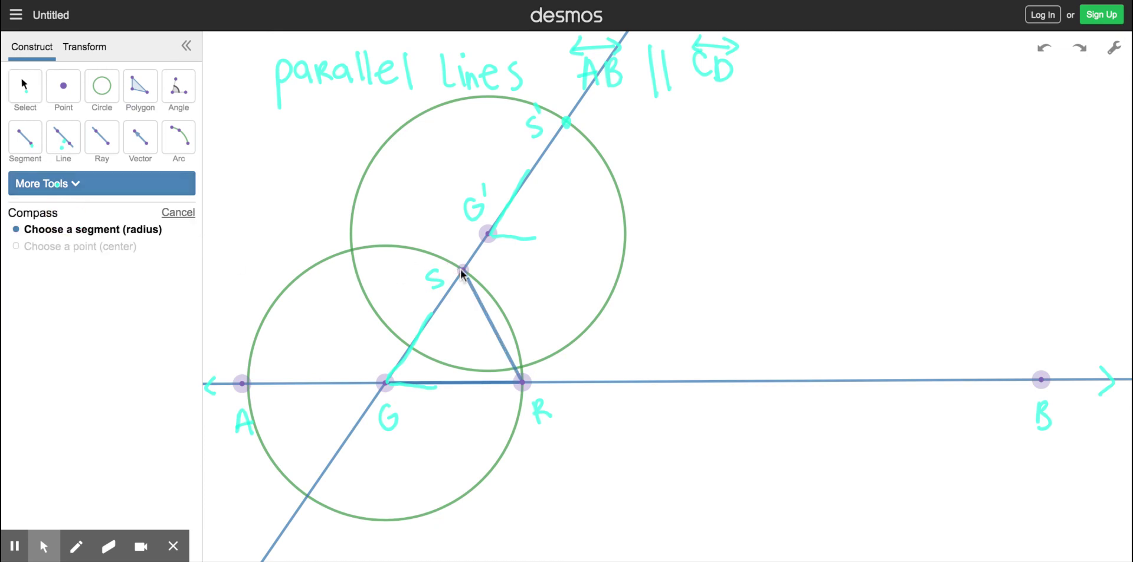
pyautogui.click(467, 285)
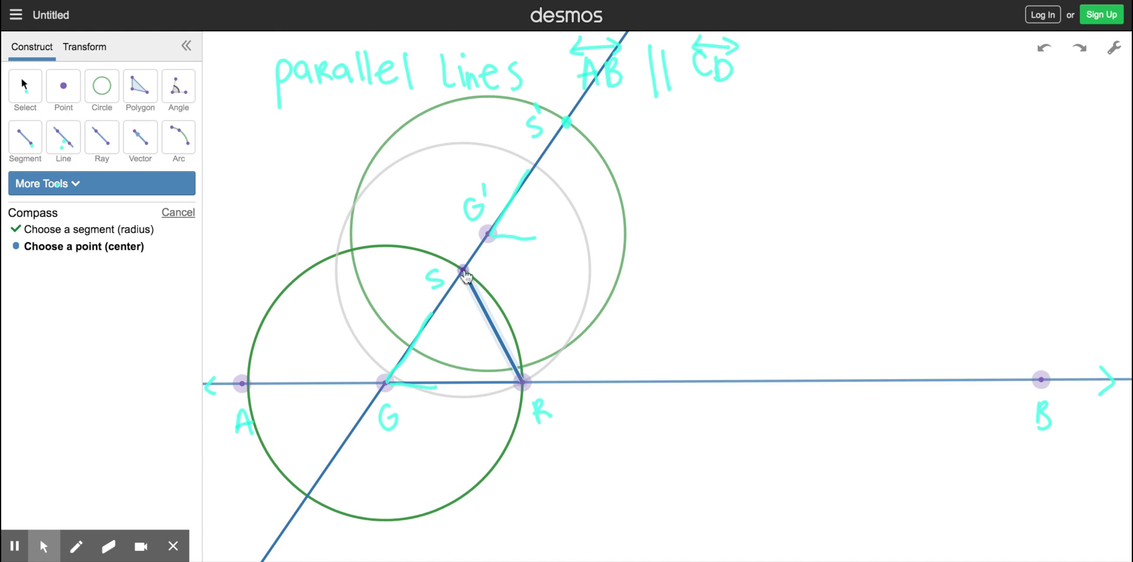
pyautogui.click(565, 123)
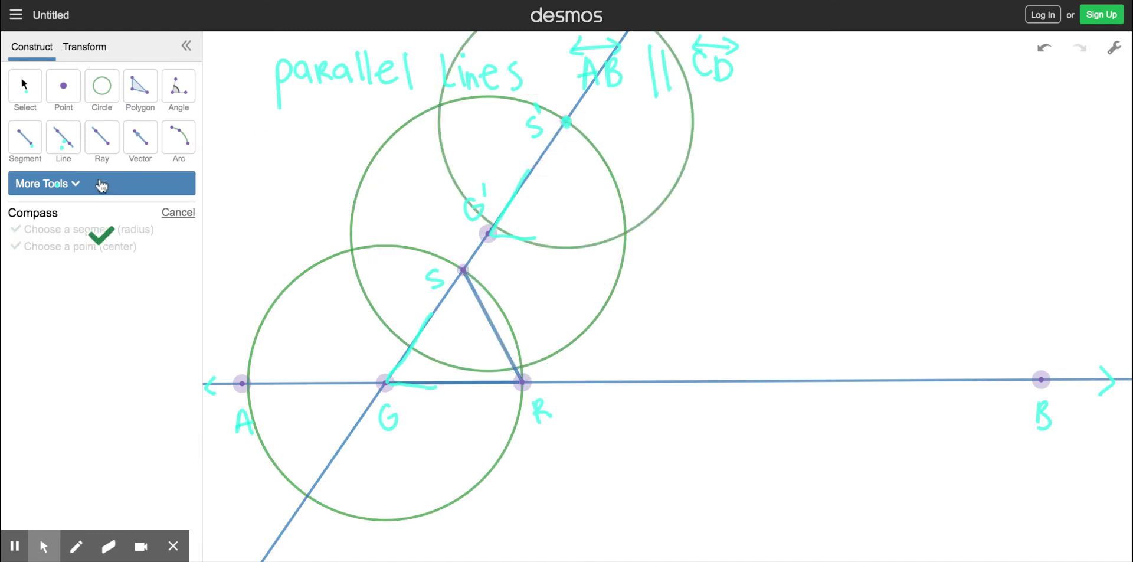
# Place a point at the lower-right intersection of the circles centred at G' and S', and label it R' in turquoise
pyautogui.click(63, 88)
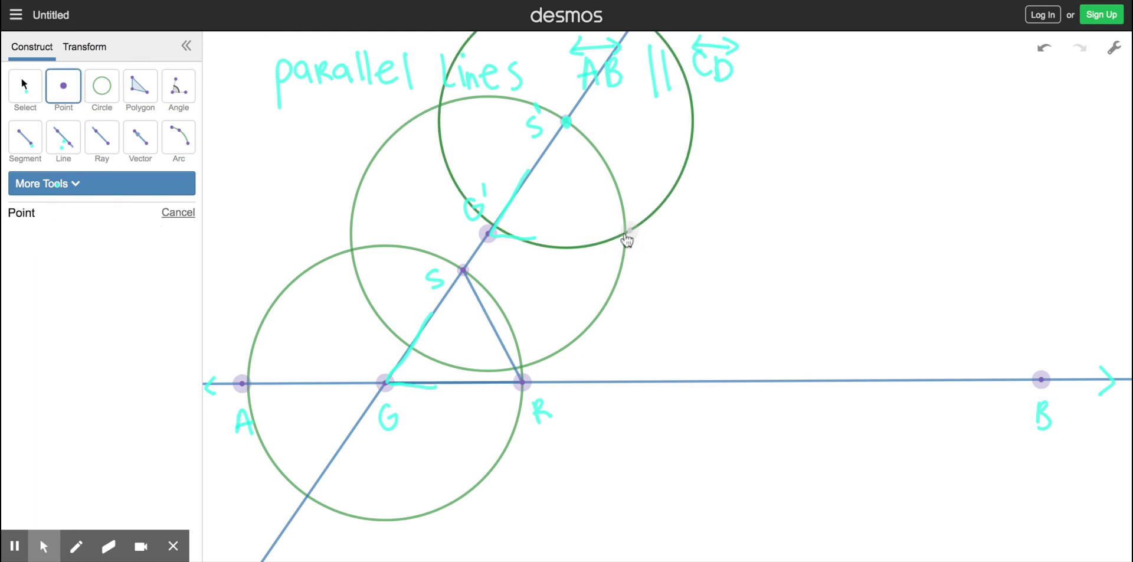
pyautogui.click(626, 234)
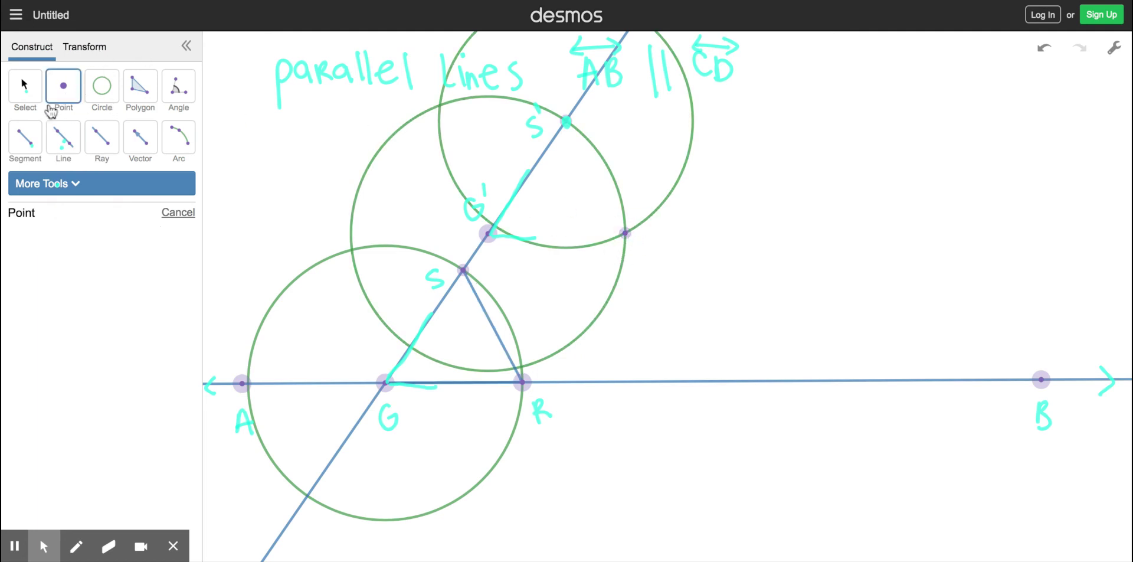
pyautogui.click(77, 549)
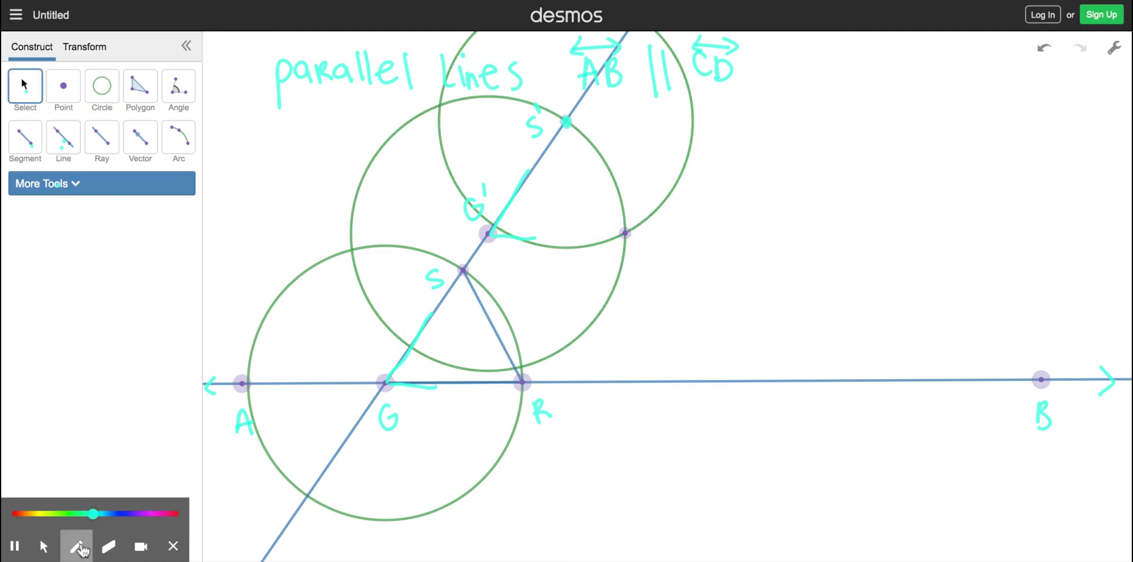
pyautogui.moveTo(642, 243)
pyautogui.mouseDown()
pyautogui.moveTo(643, 257)
pyautogui.moveTo(657, 255)
pyautogui.moveTo(658, 228)
pyautogui.moveTo(659, 238)
pyautogui.mouseUp()
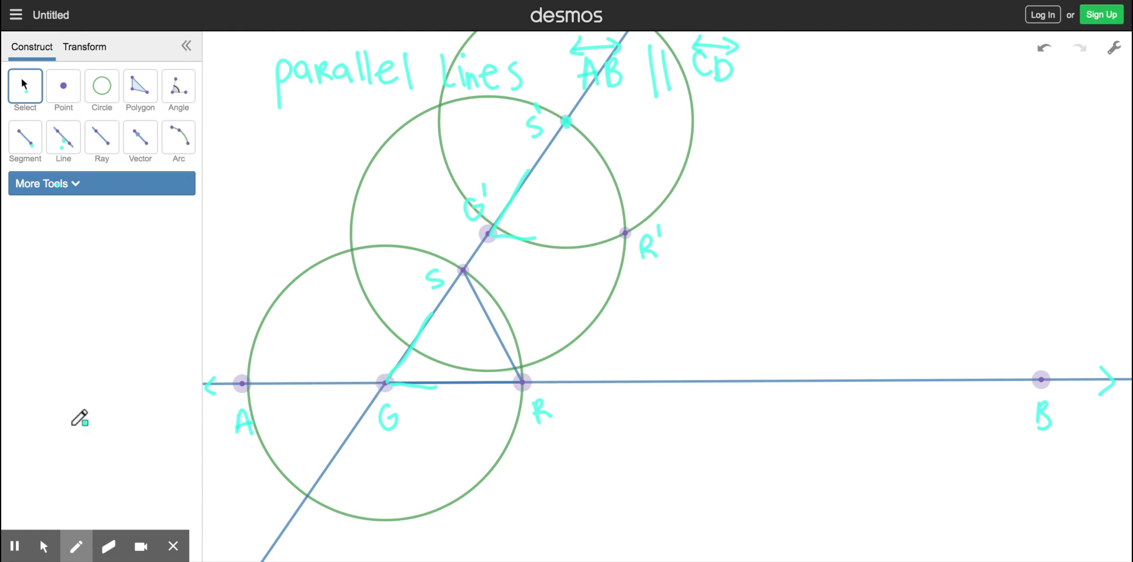
pyautogui.click(46, 548)
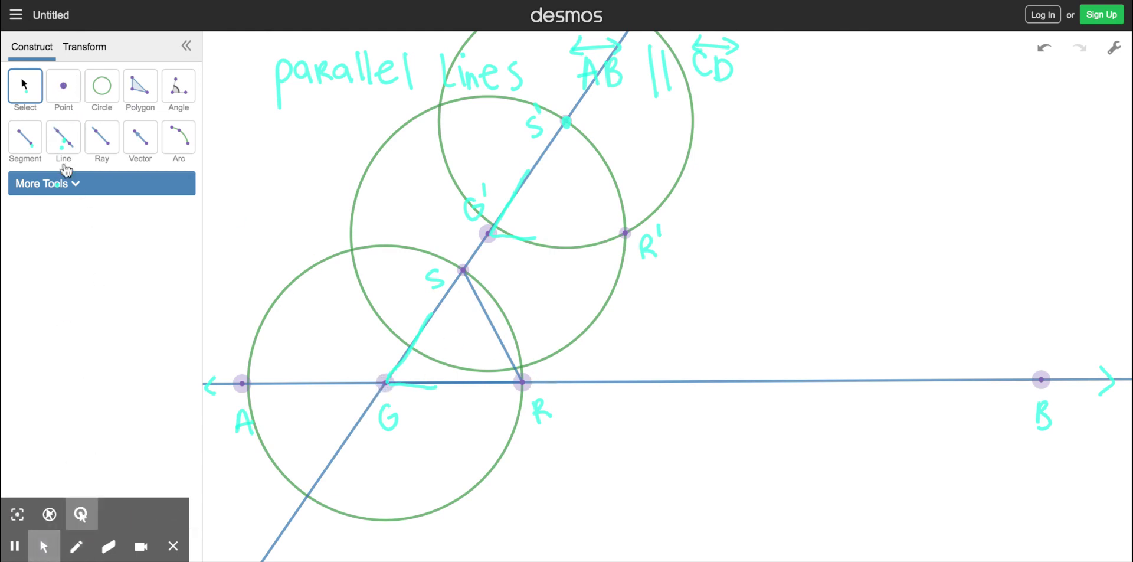
# Construct a line through G' and R'
pyautogui.click(61, 144)
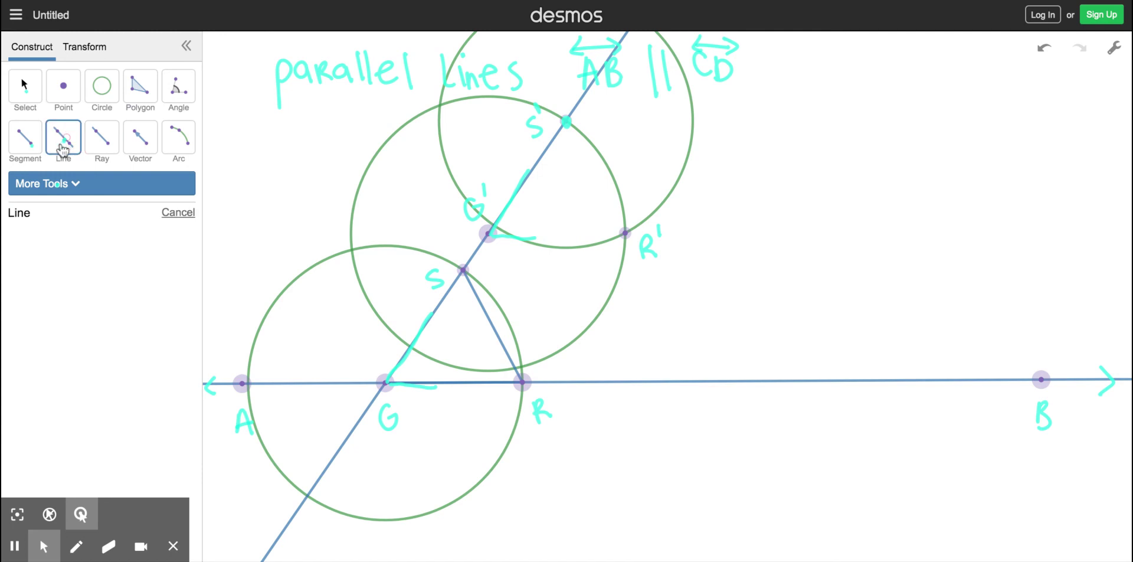
pyautogui.click(487, 233)
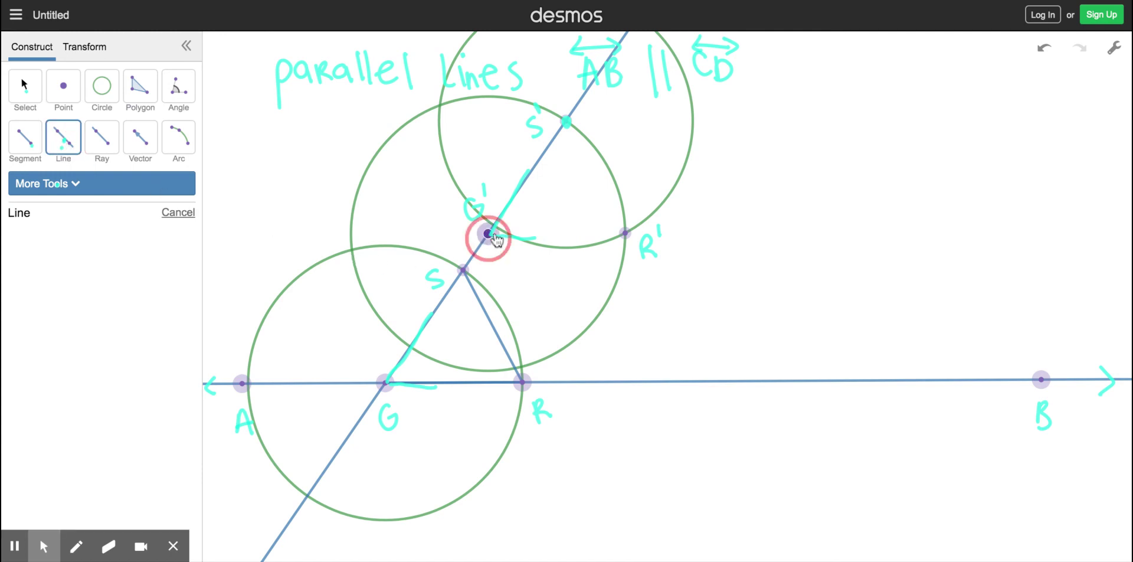
pyautogui.click(625, 233)
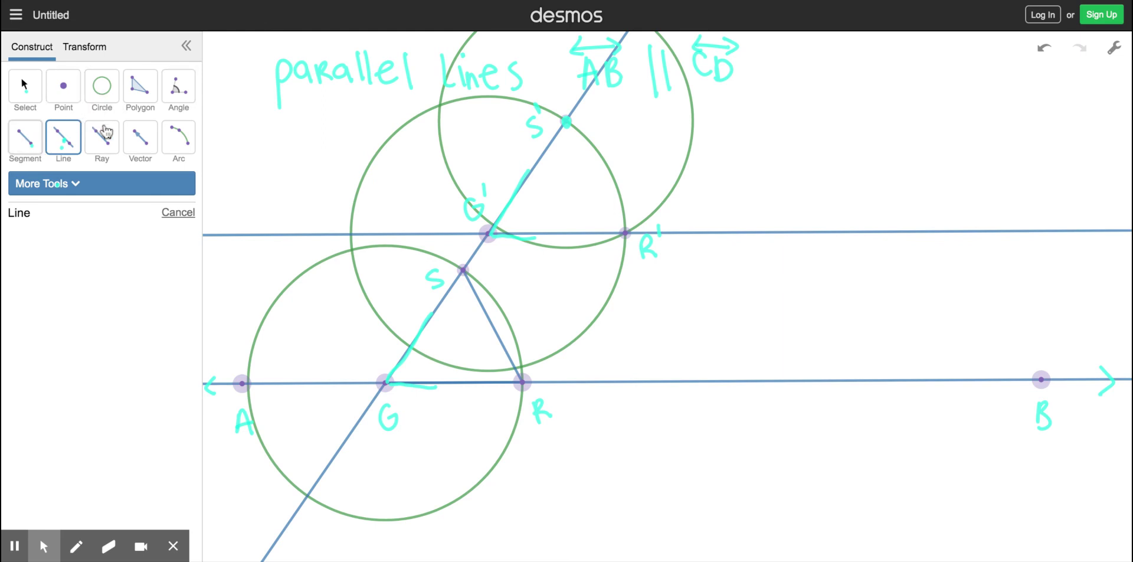
# Mark line G'R' and line AB as parallel with matching turquoise double arrowheads
pyautogui.click(77, 548)
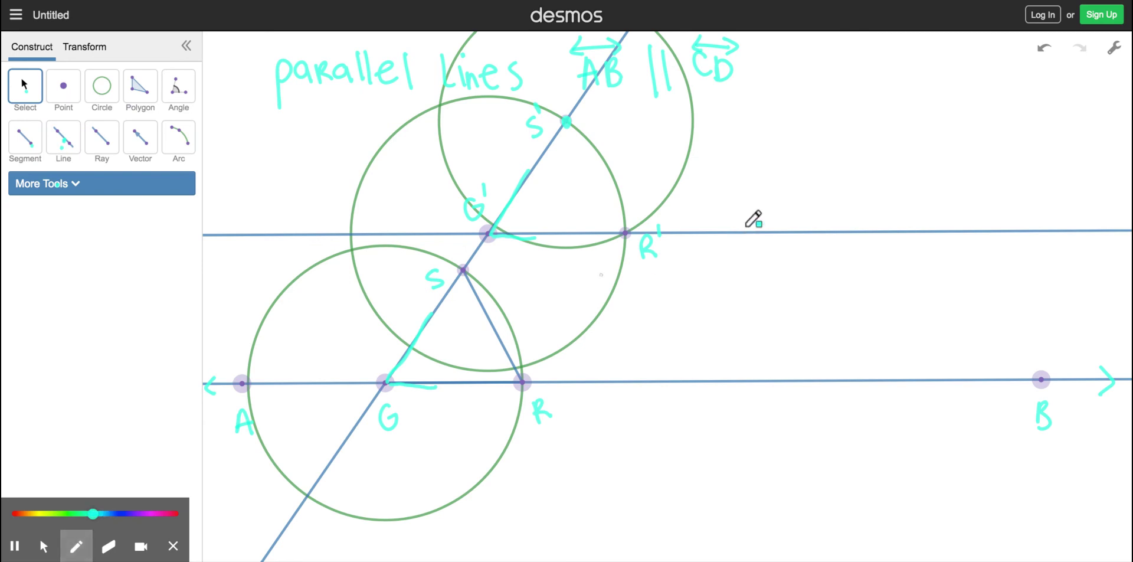
pyautogui.moveTo(740, 225)
pyautogui.mouseDown()
pyautogui.moveTo(743, 245)
pyautogui.moveTo(759, 249)
pyautogui.mouseUp()
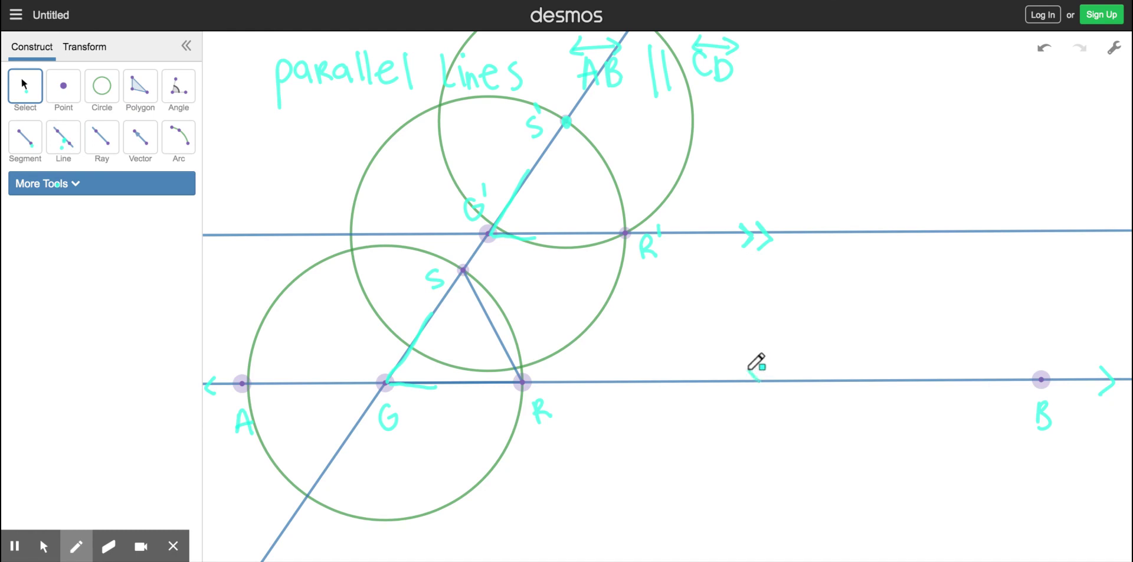
pyautogui.moveTo(750, 369)
pyautogui.mouseDown()
pyautogui.moveTo(766, 371)
pyautogui.moveTo(744, 397)
pyautogui.moveTo(776, 396)
pyautogui.mouseUp()
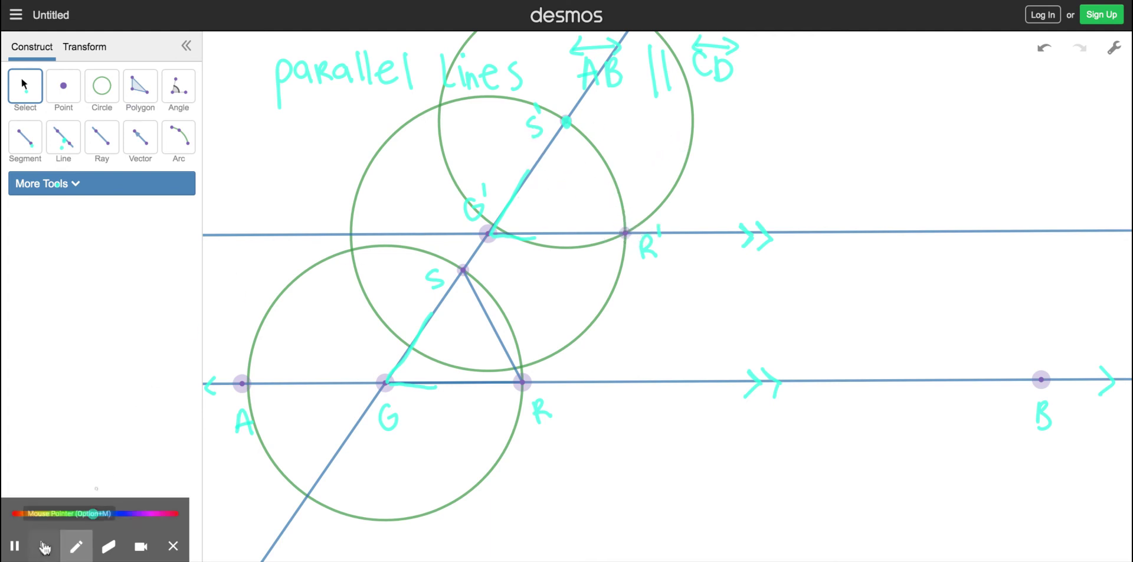
pyautogui.click(43, 550)
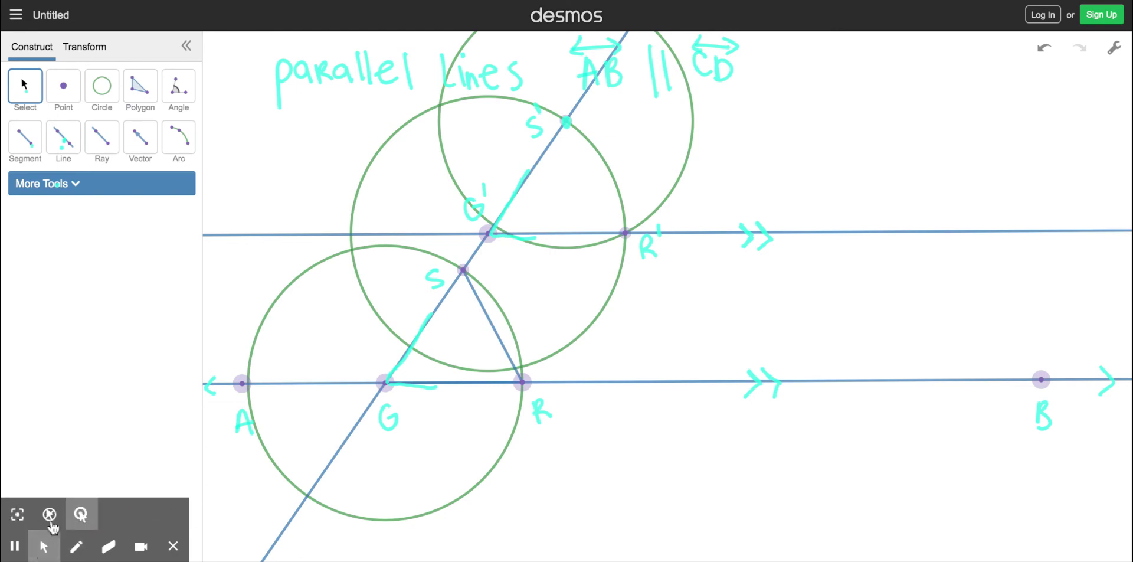
pyautogui.click(50, 522)
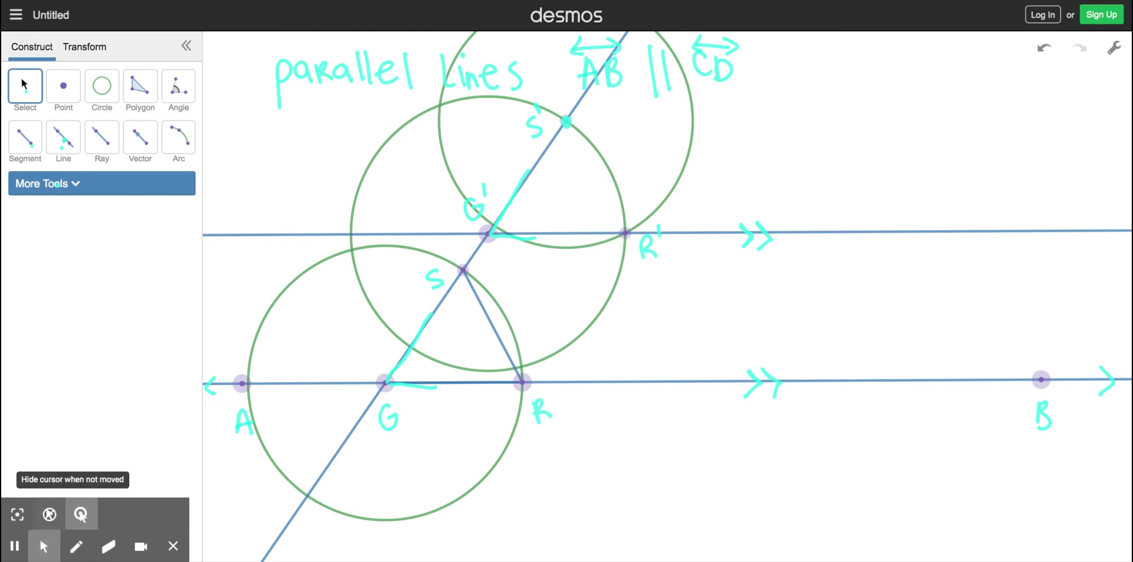